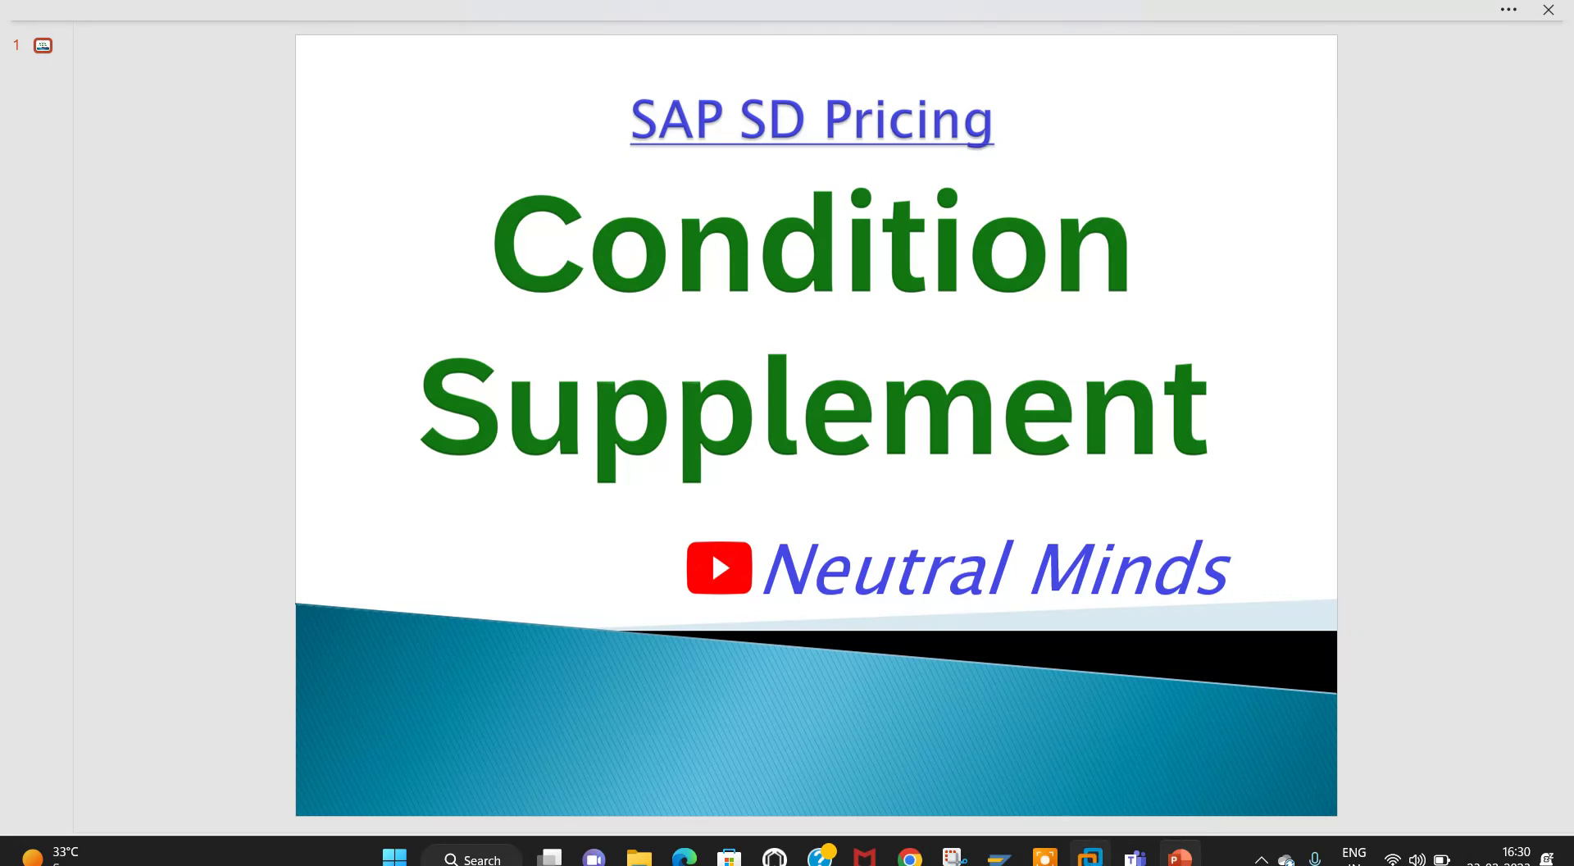
- Switch to SAP and open the pricing procedures overview with transaction V/08
left_click(1090, 856)
type("/nv/")
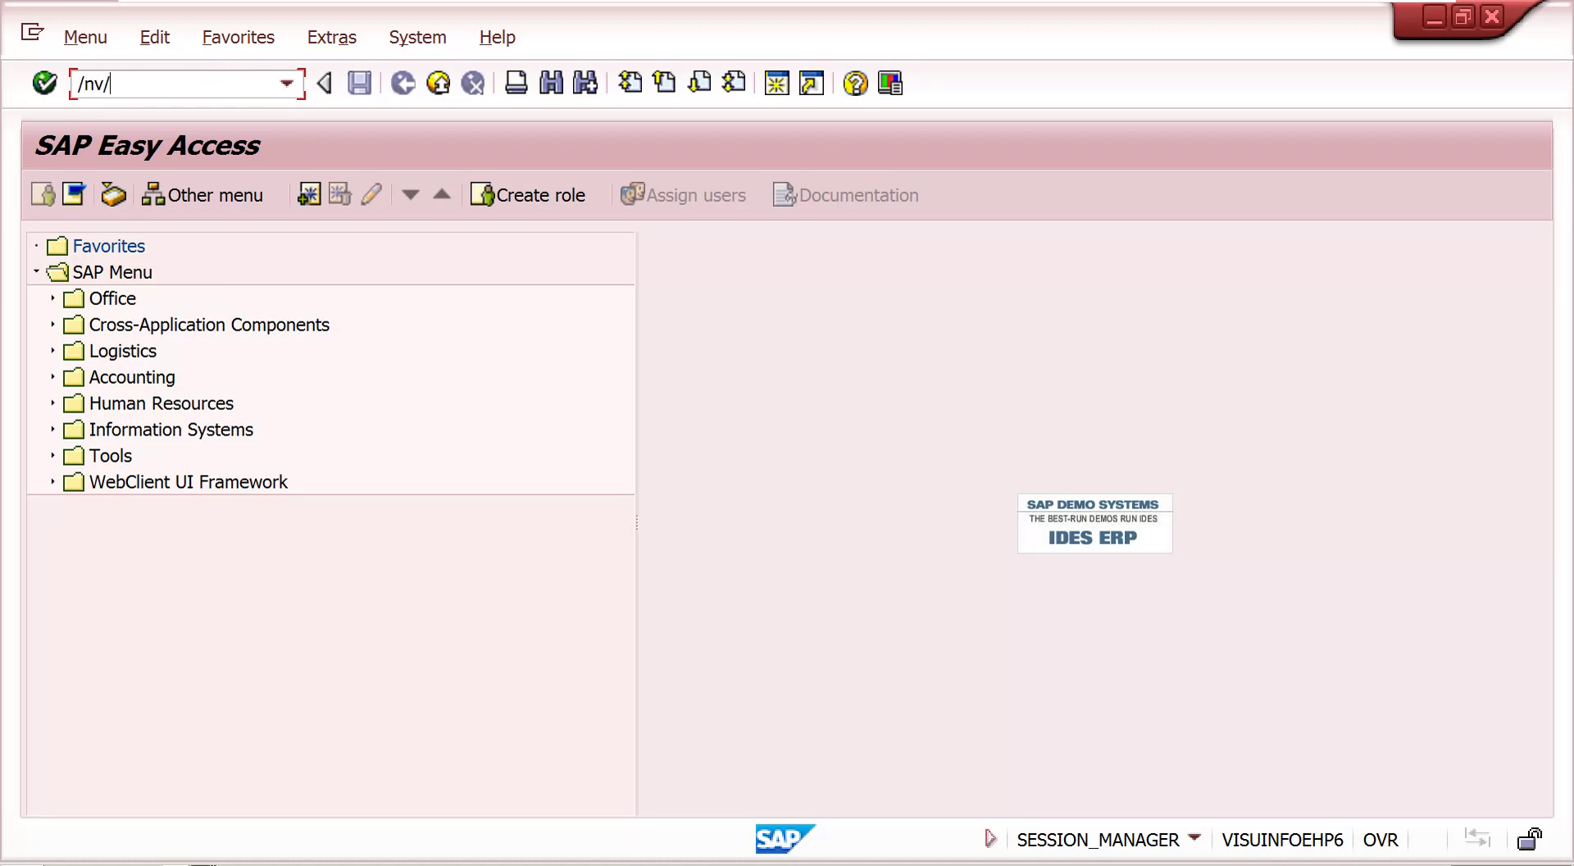
type("08")
key("Return")
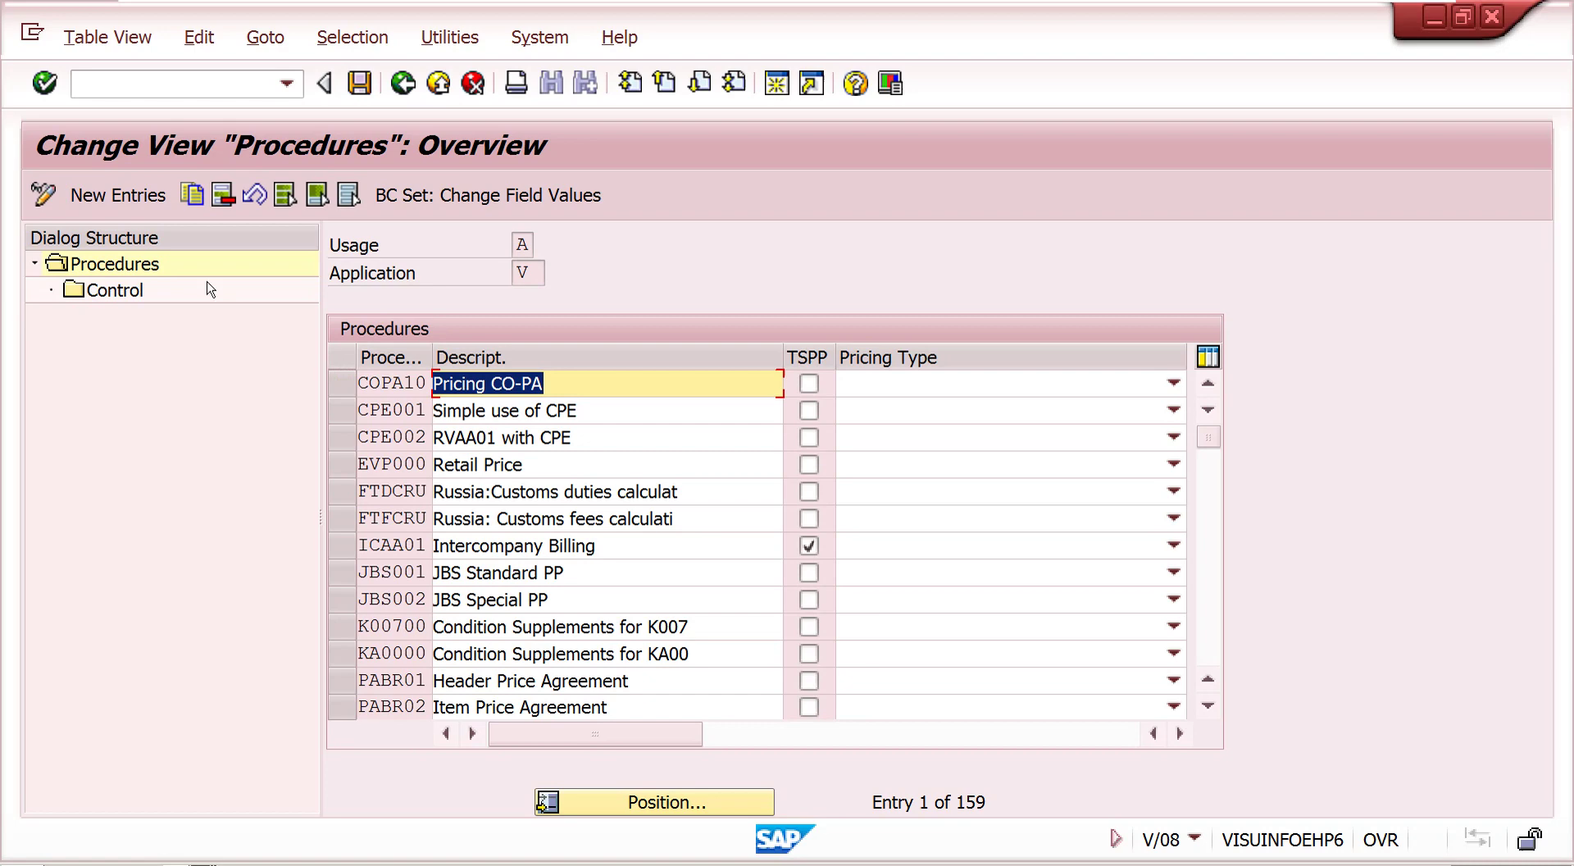
- Find the pricing procedure ZSKRN in the procedures list and open its control data
left_click(1218, 599)
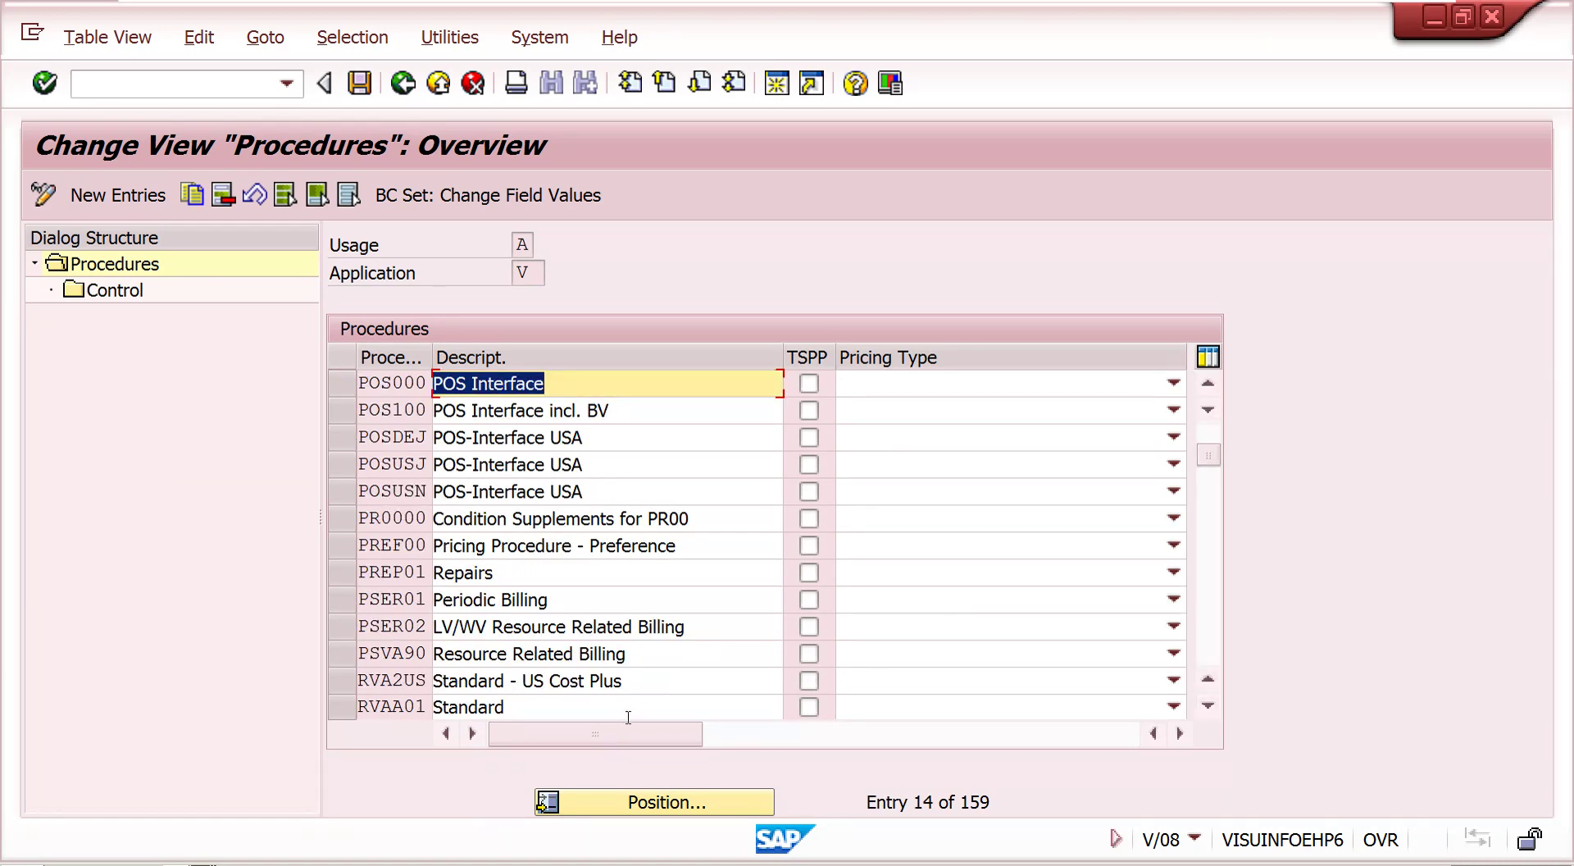
left_click(646, 802)
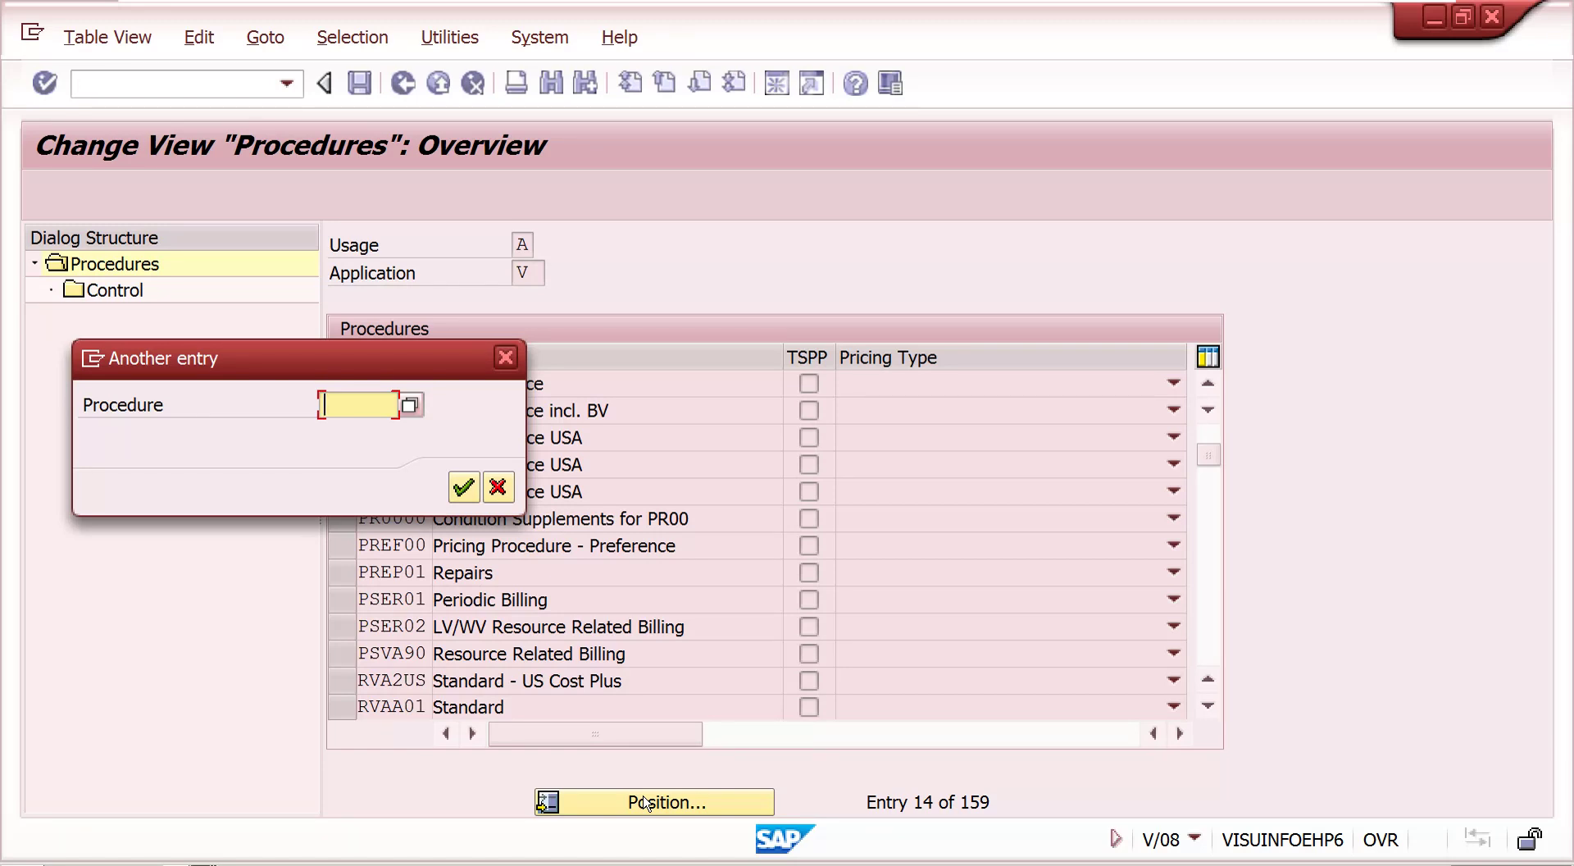
left_click(506, 357)
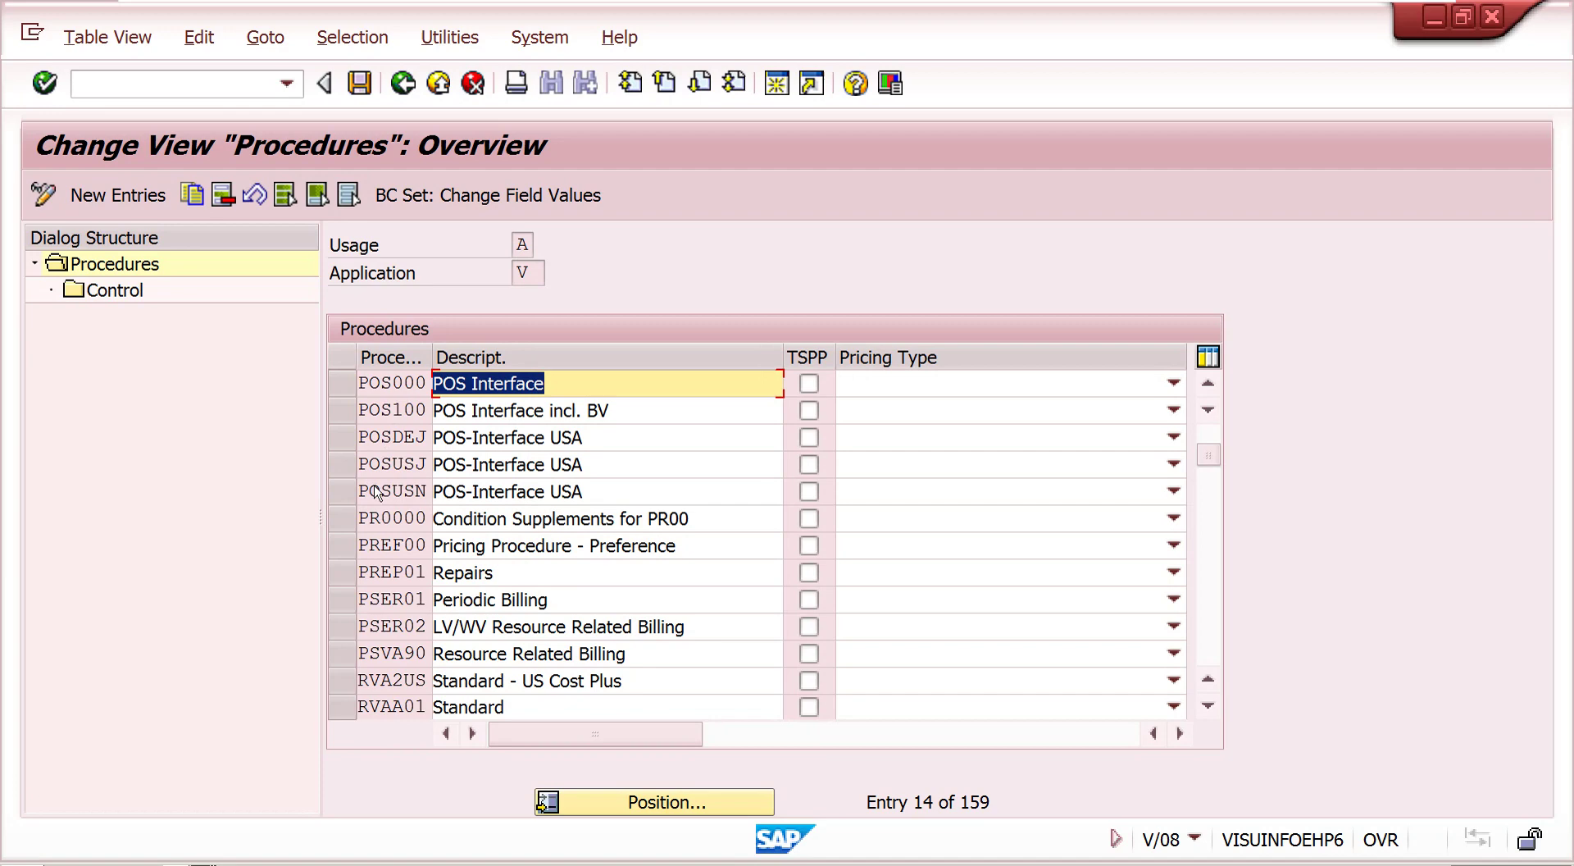
left_click(653, 805)
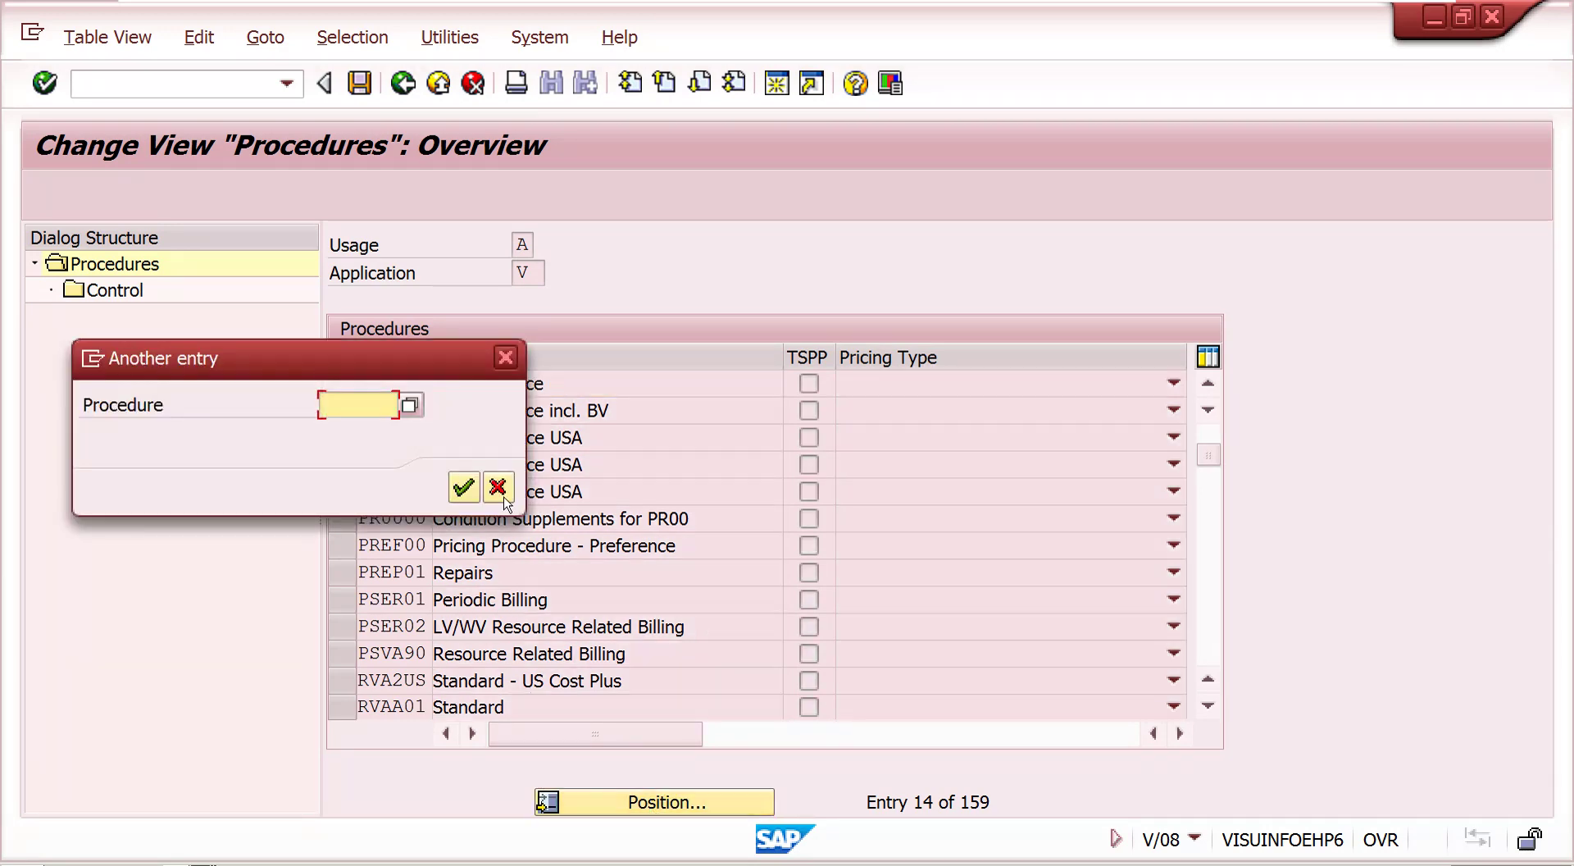
left_click(395, 408)
left_click(337, 428)
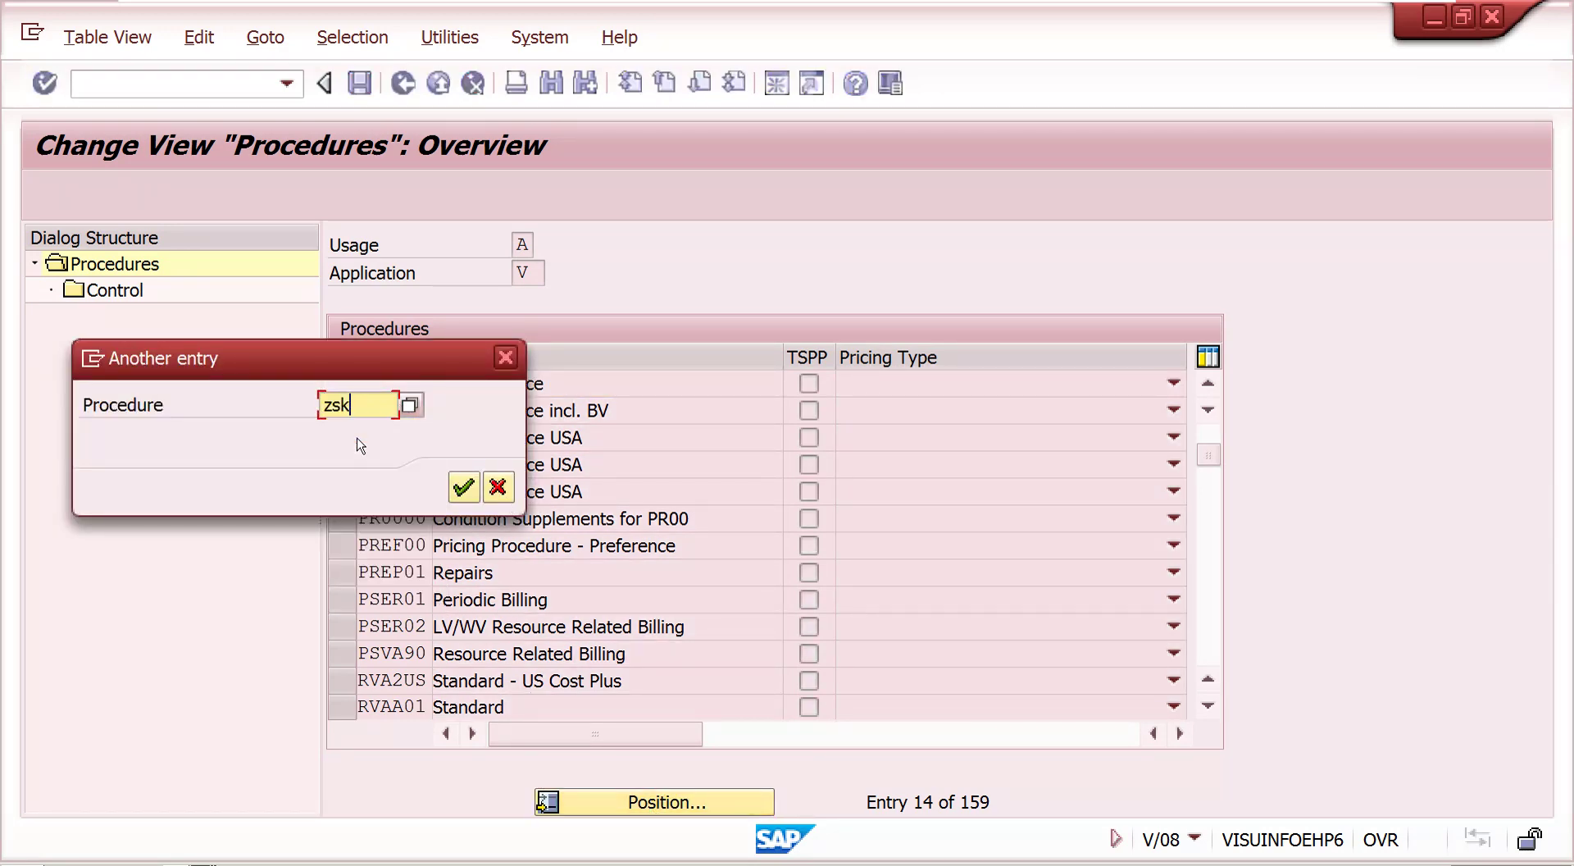
key("Return")
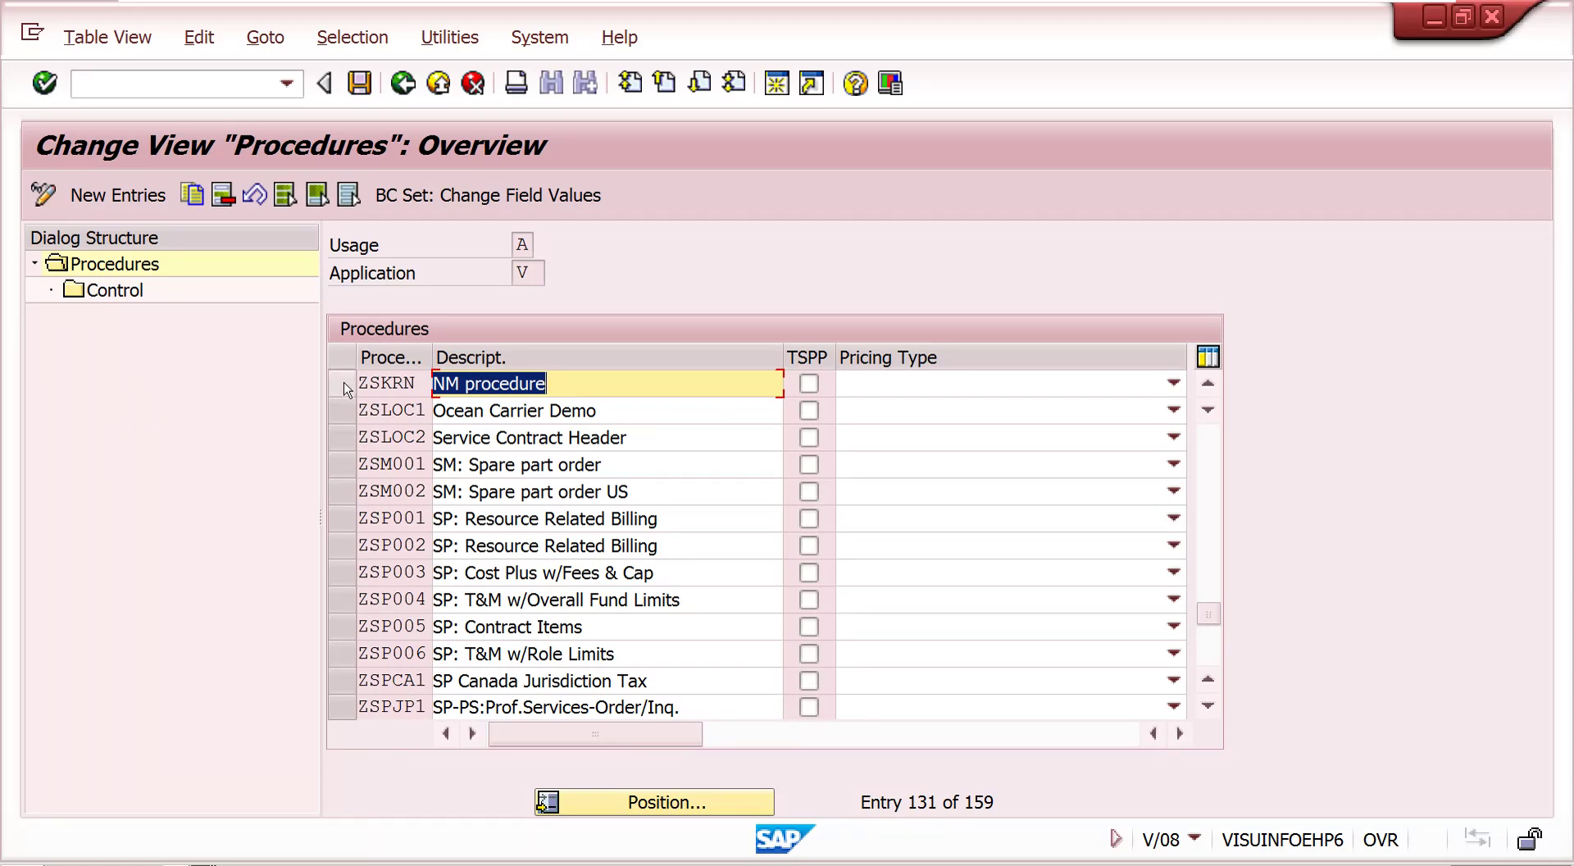
double_click(114, 295)
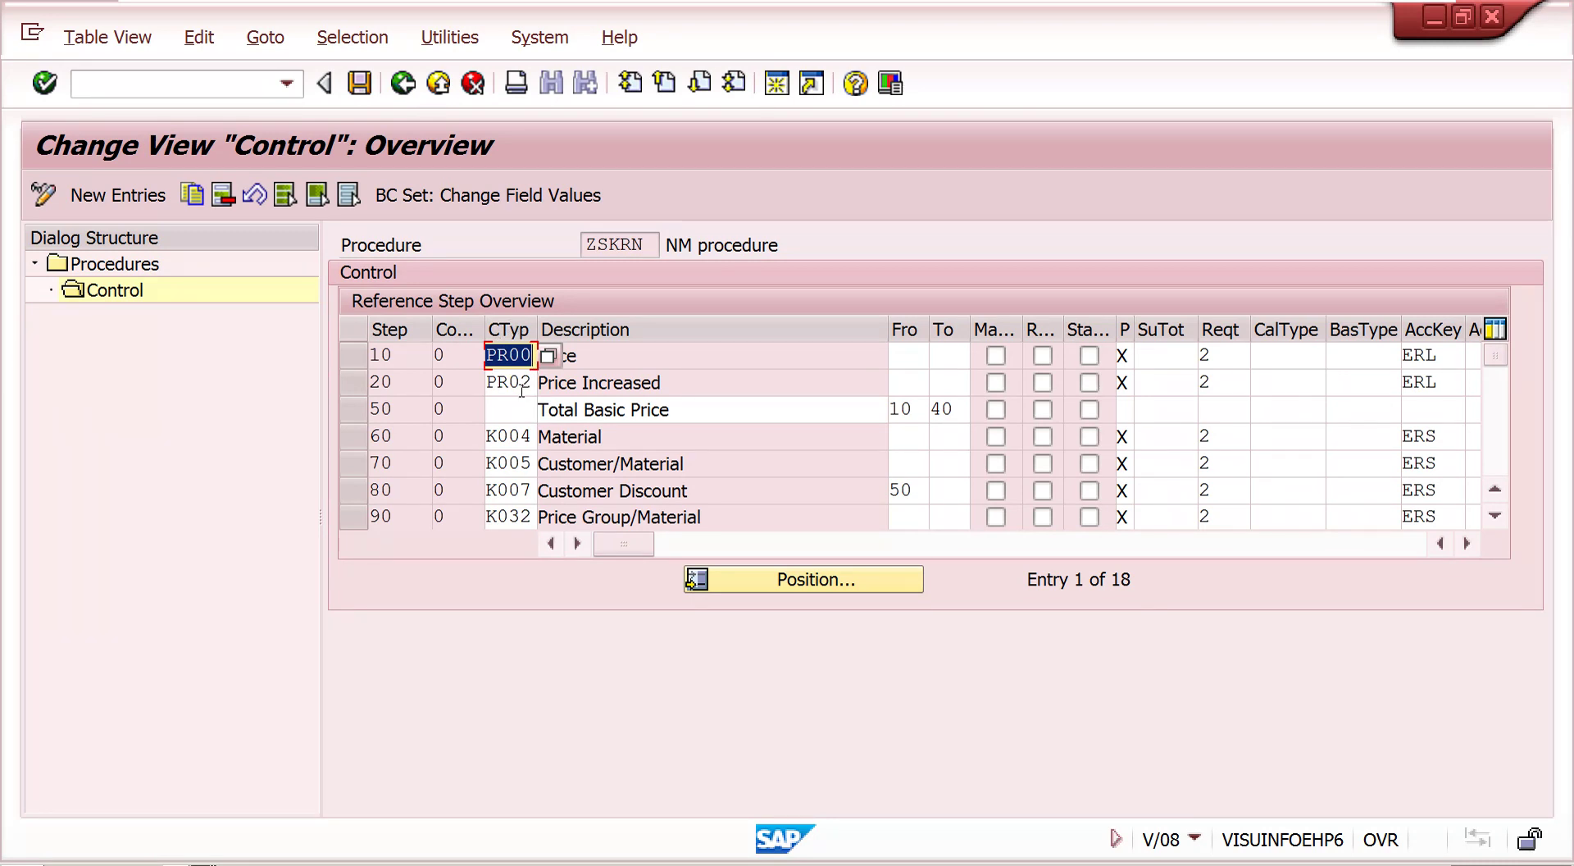
- Examine the reference steps of procedure ZSKRN, from price PR00 down to the percentage discount from net RA00
left_click(551, 384)
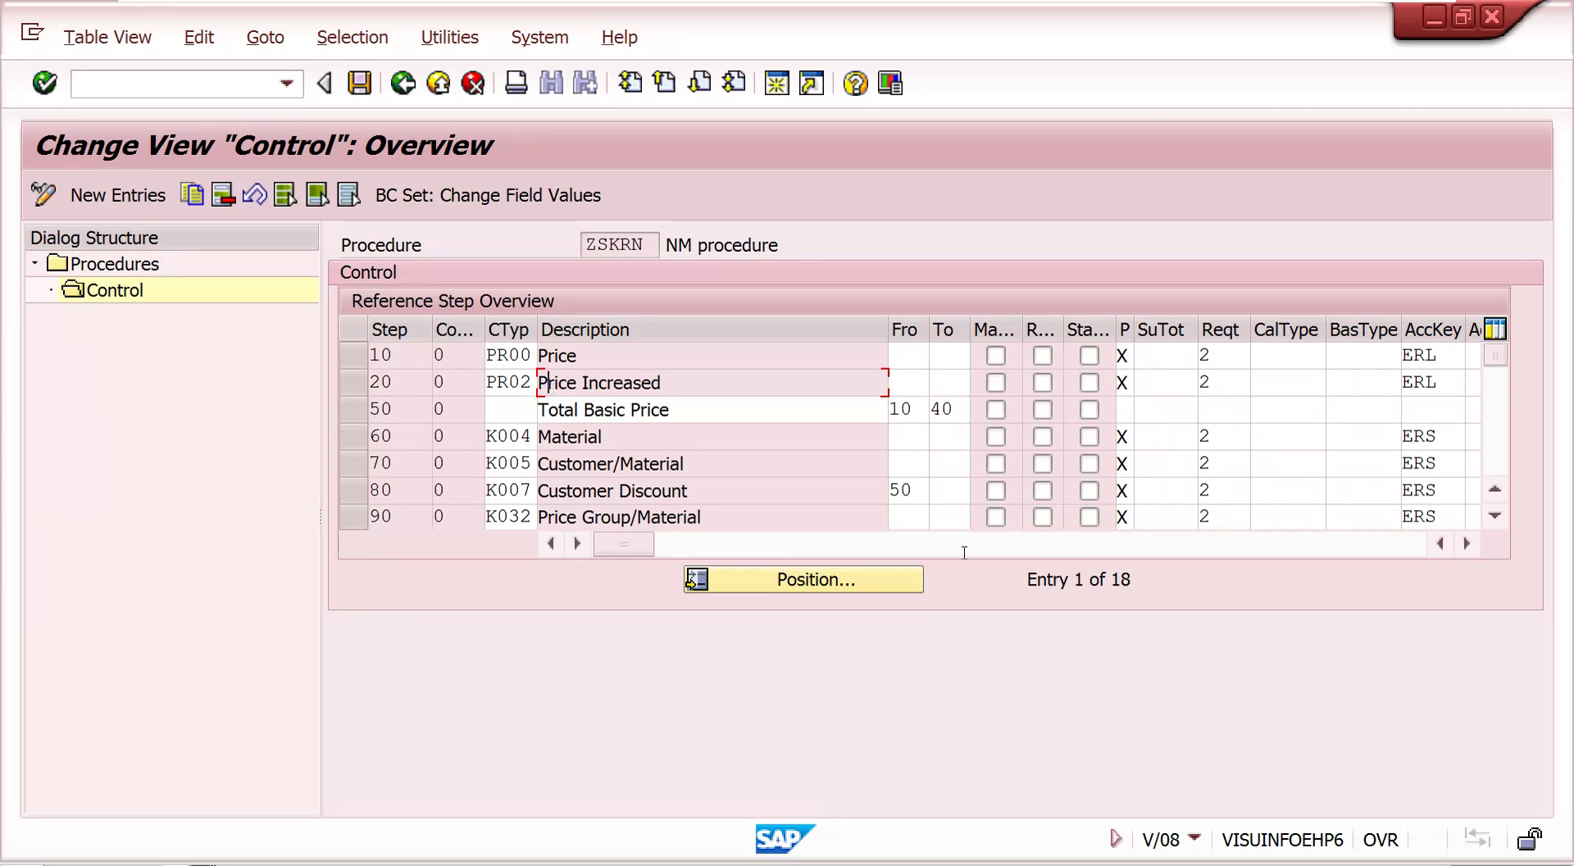
left_click(1492, 518)
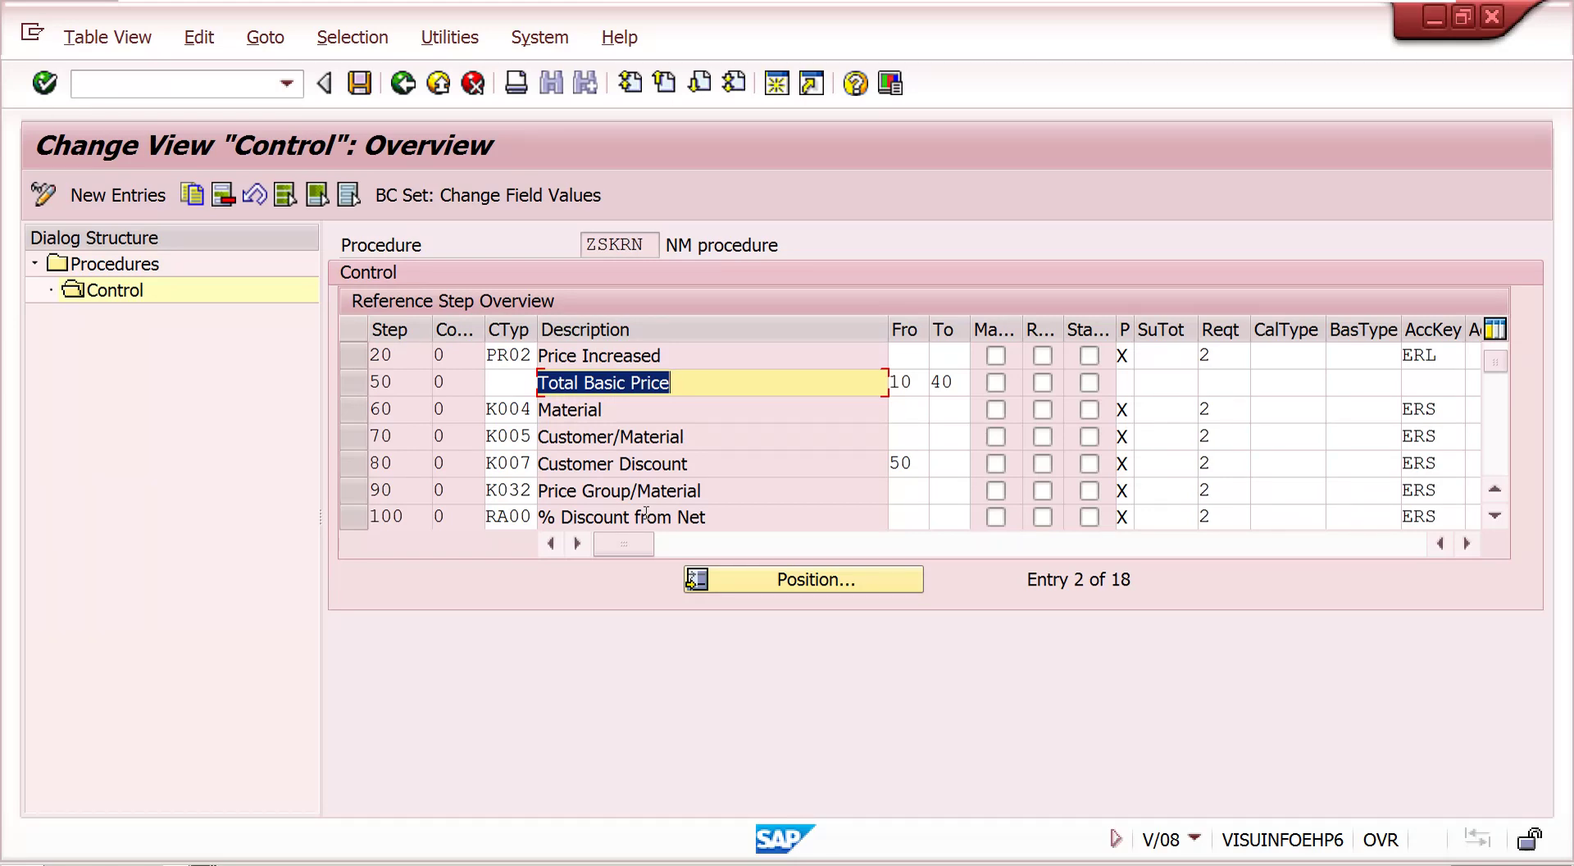
left_click(600, 355)
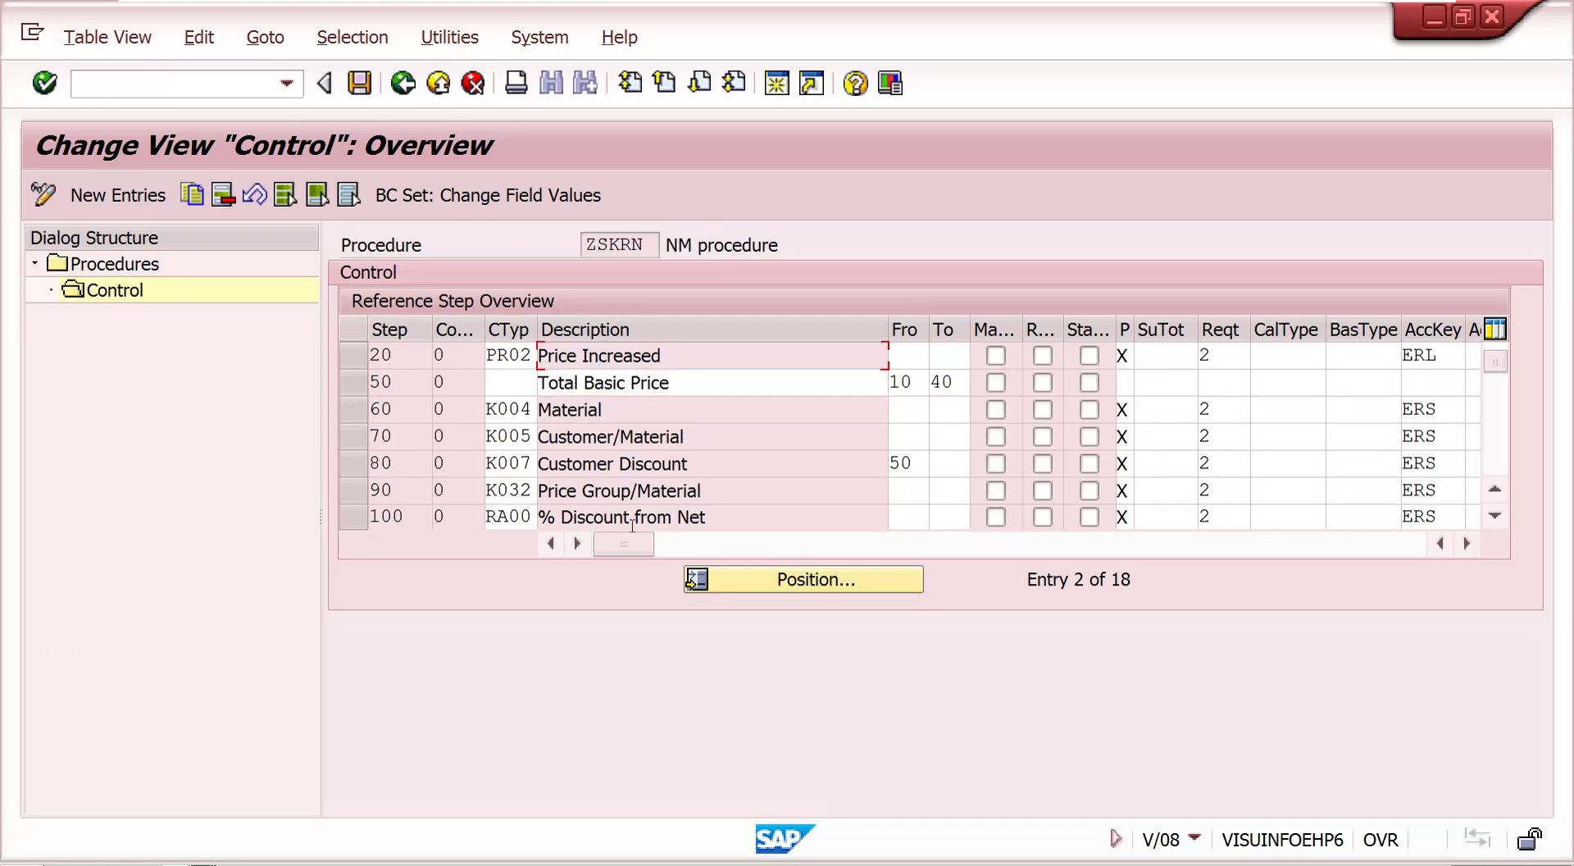
left_click(679, 517)
left_click(636, 517)
left_click(1494, 489)
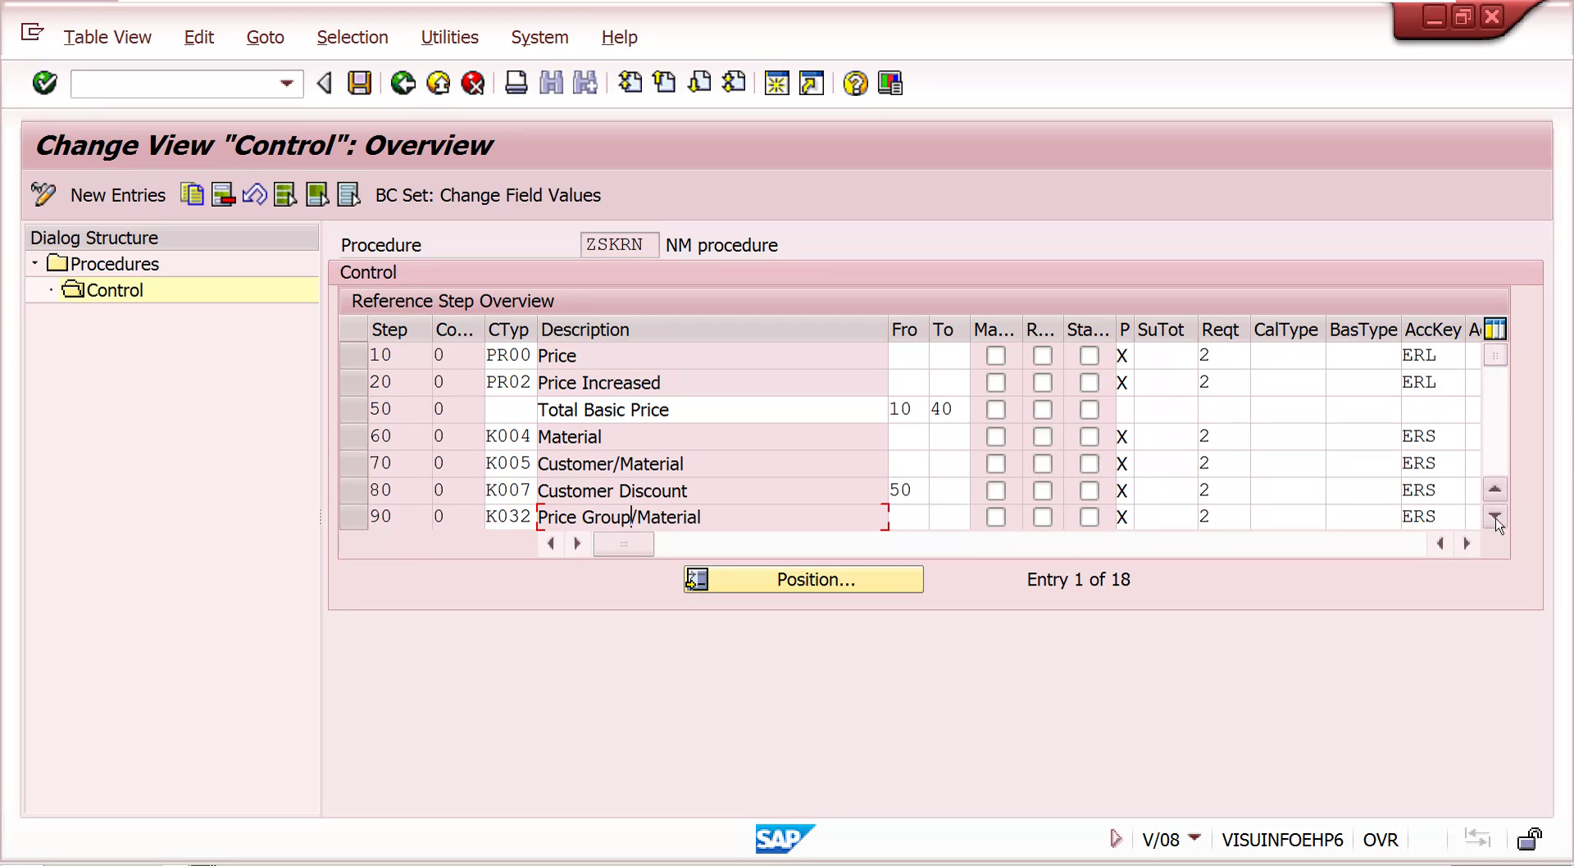
left_click(1496, 520)
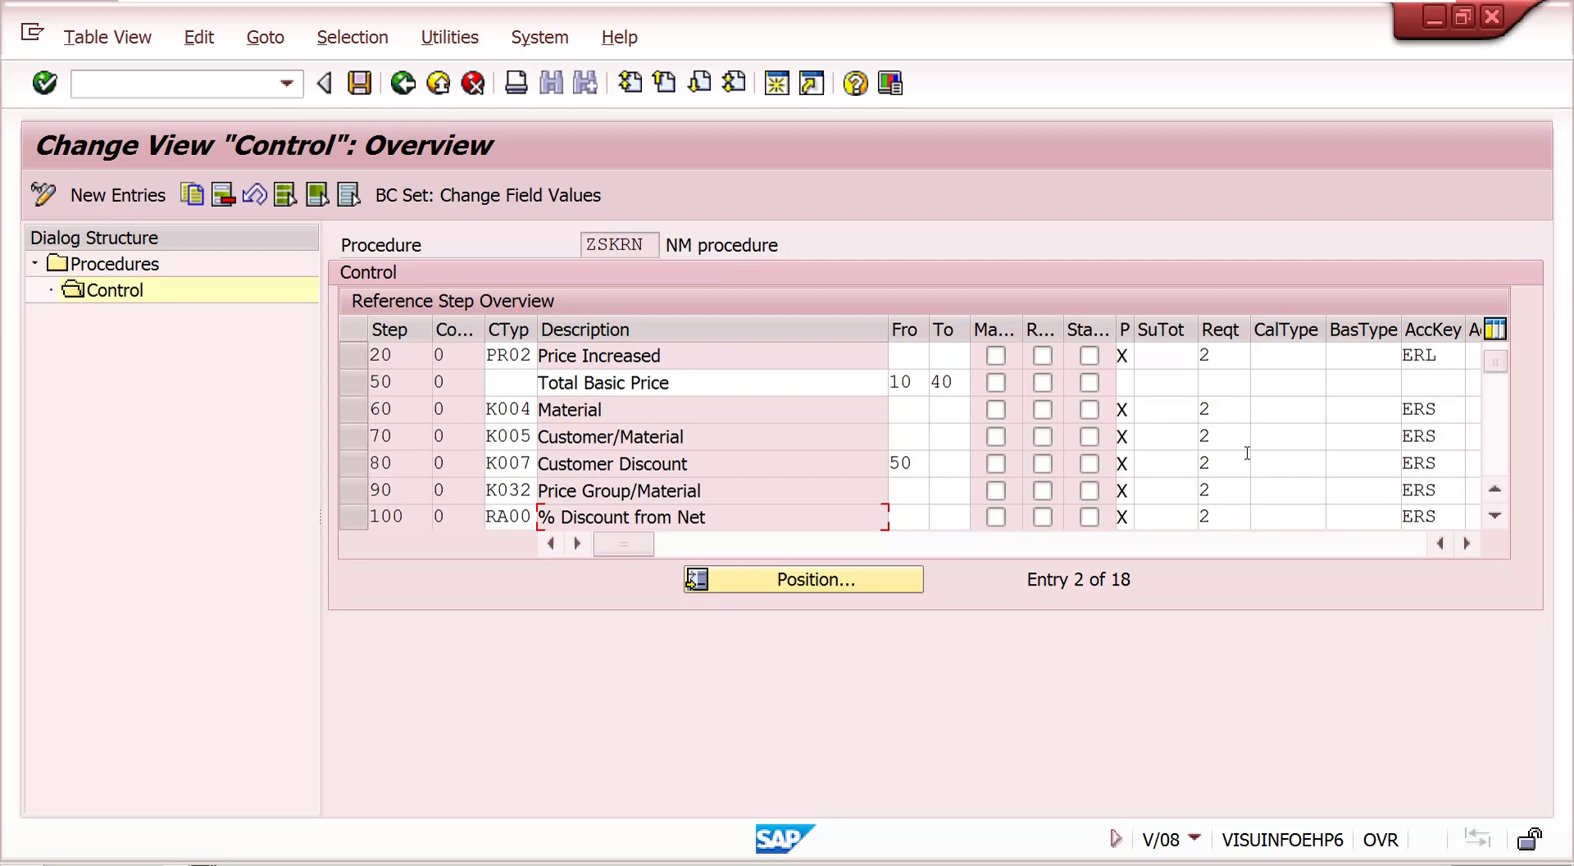
left_click(1495, 489)
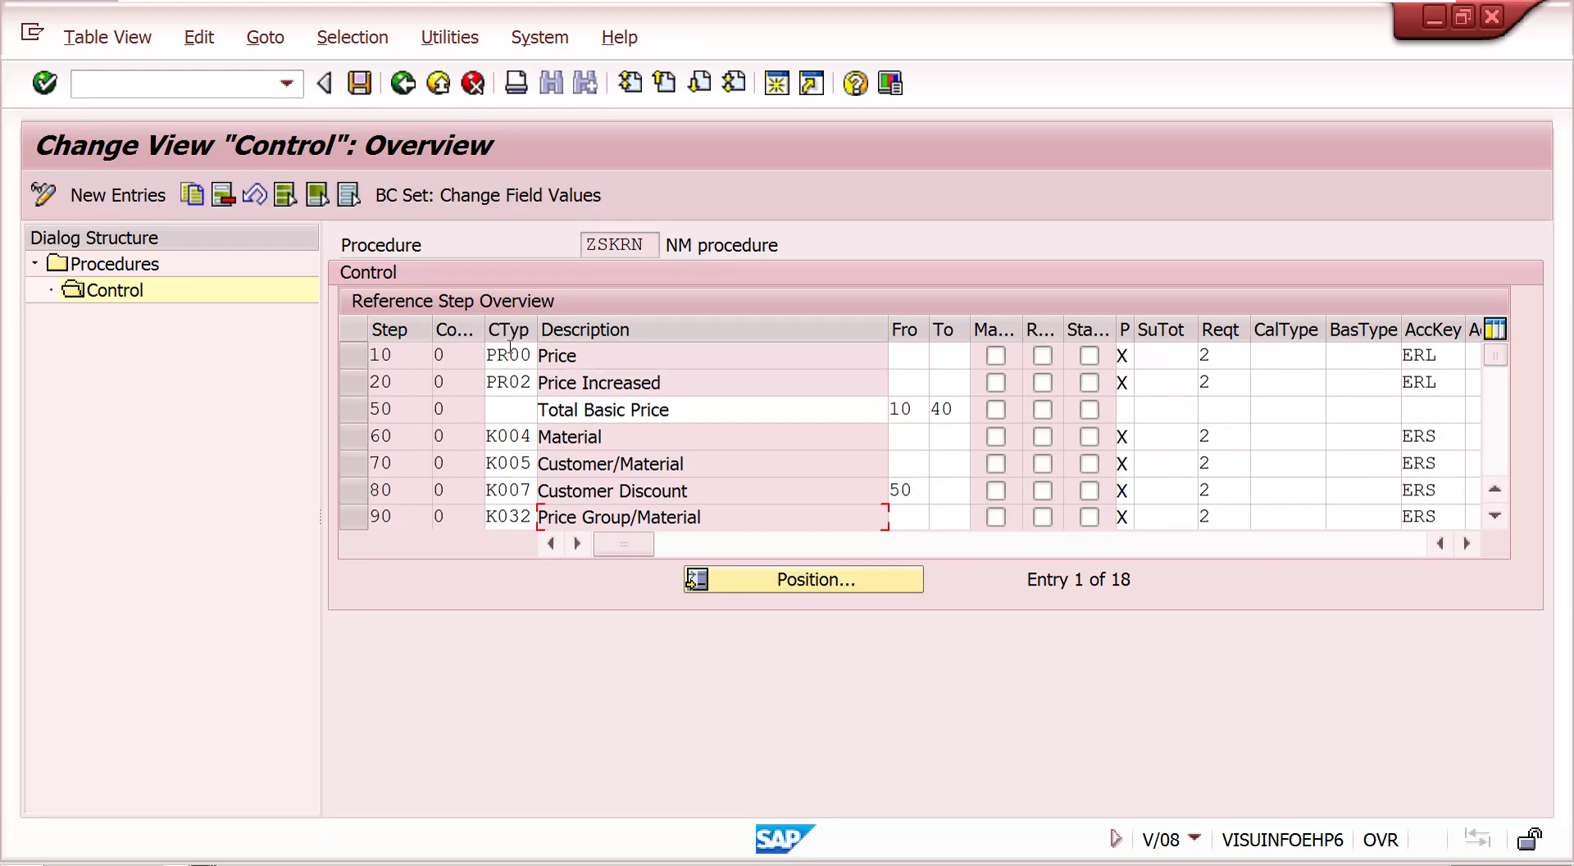
left_click(1495, 515)
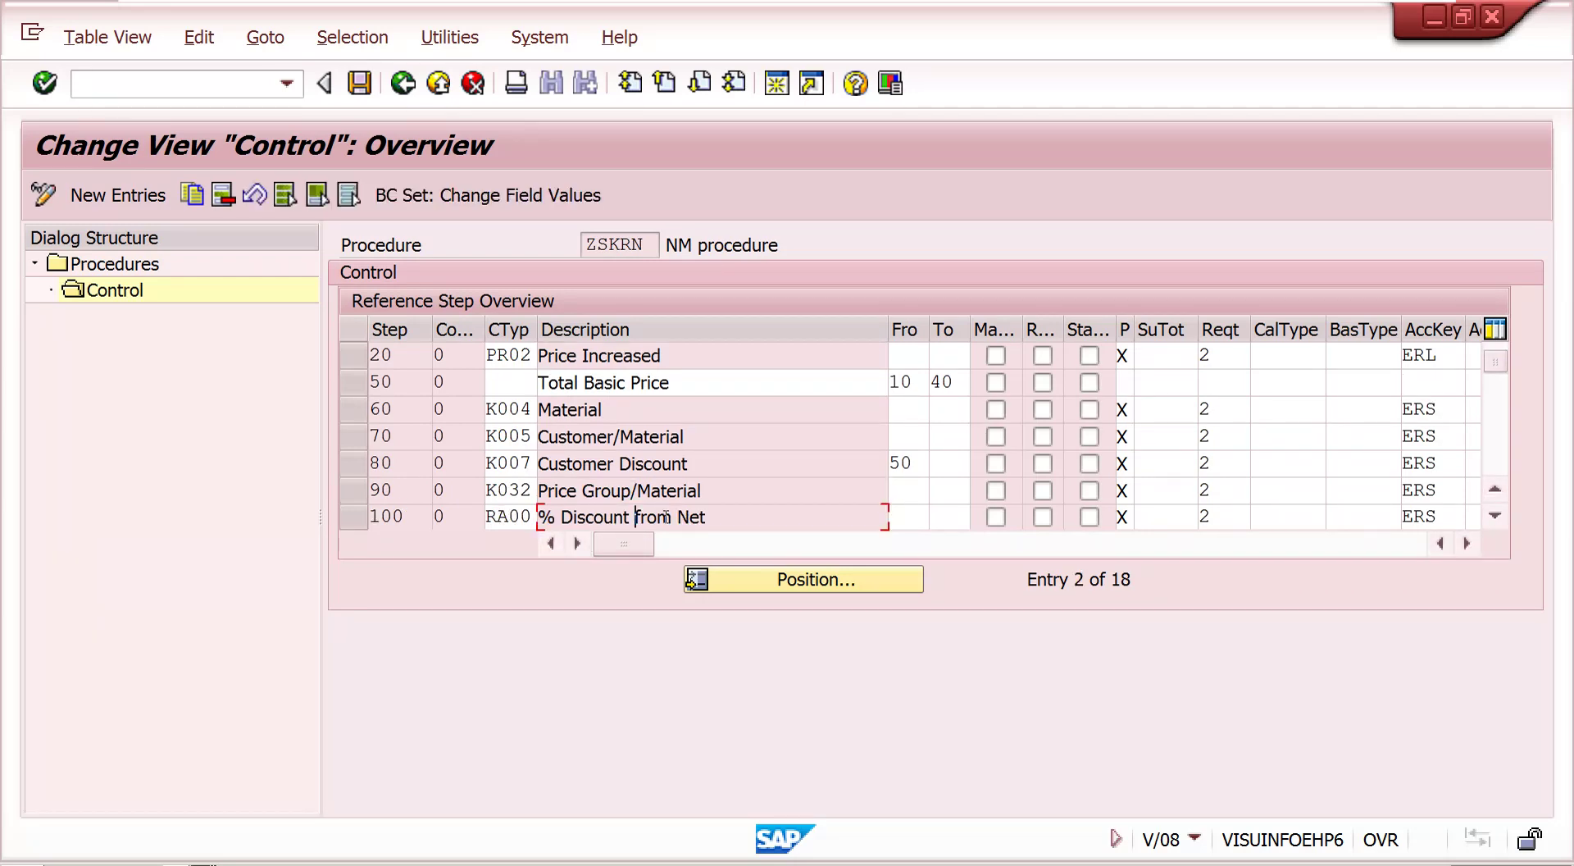
- Start a standard order (OR) with transaction VA01 for sales organization 1000, distribution channel 12 and division 00
left_click(191, 87)
type("/nva01")
key("Return")
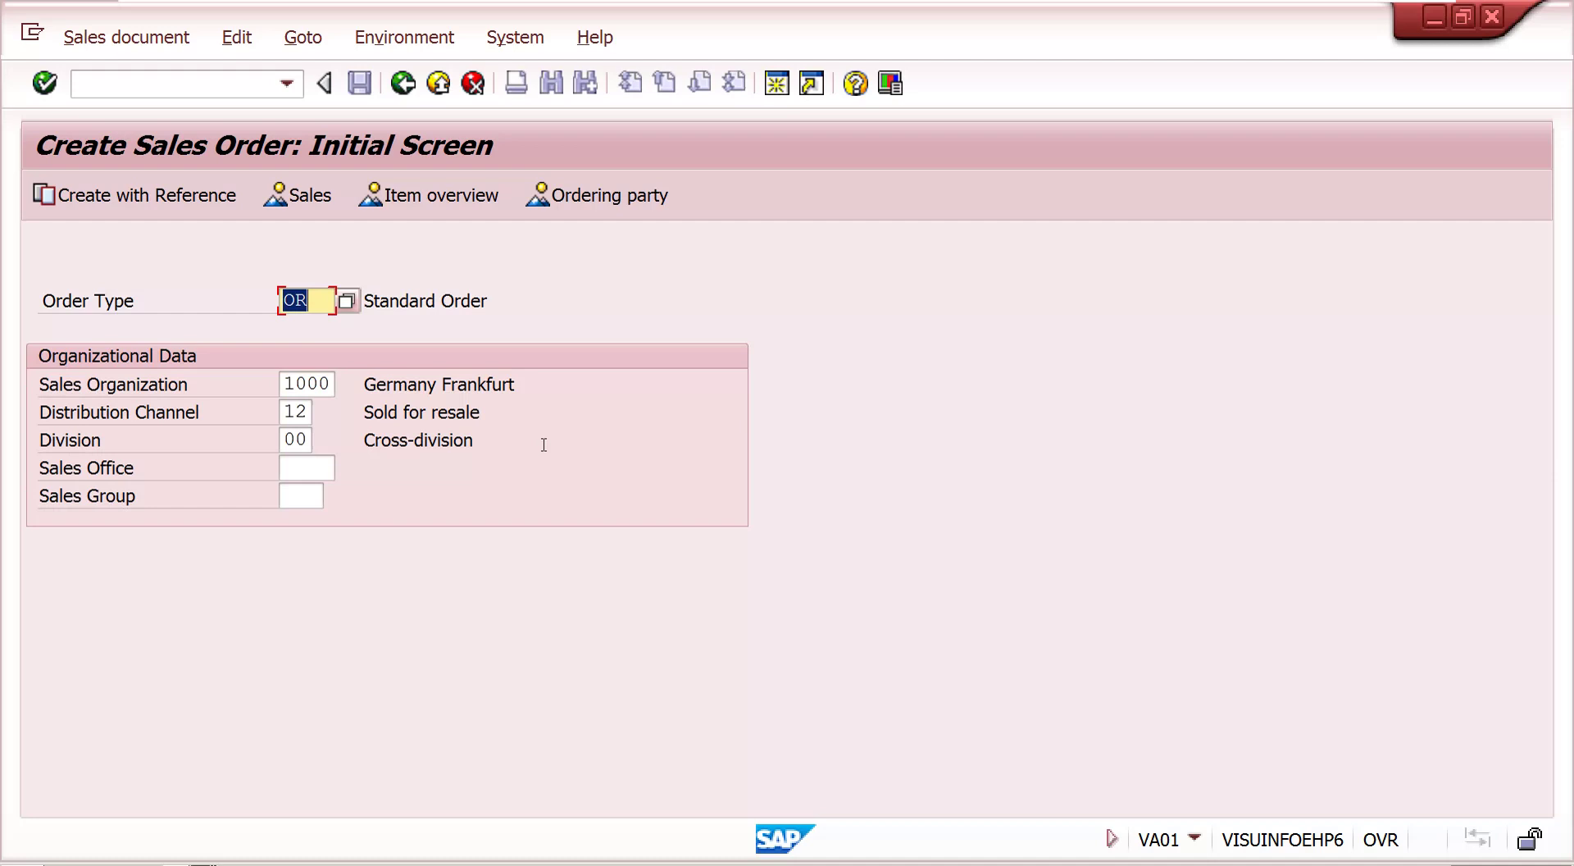
key("Return")
- Fill in the order header with the sold-to party, a purchase order number and the PO date 14.02.2023
key("BackSpace")
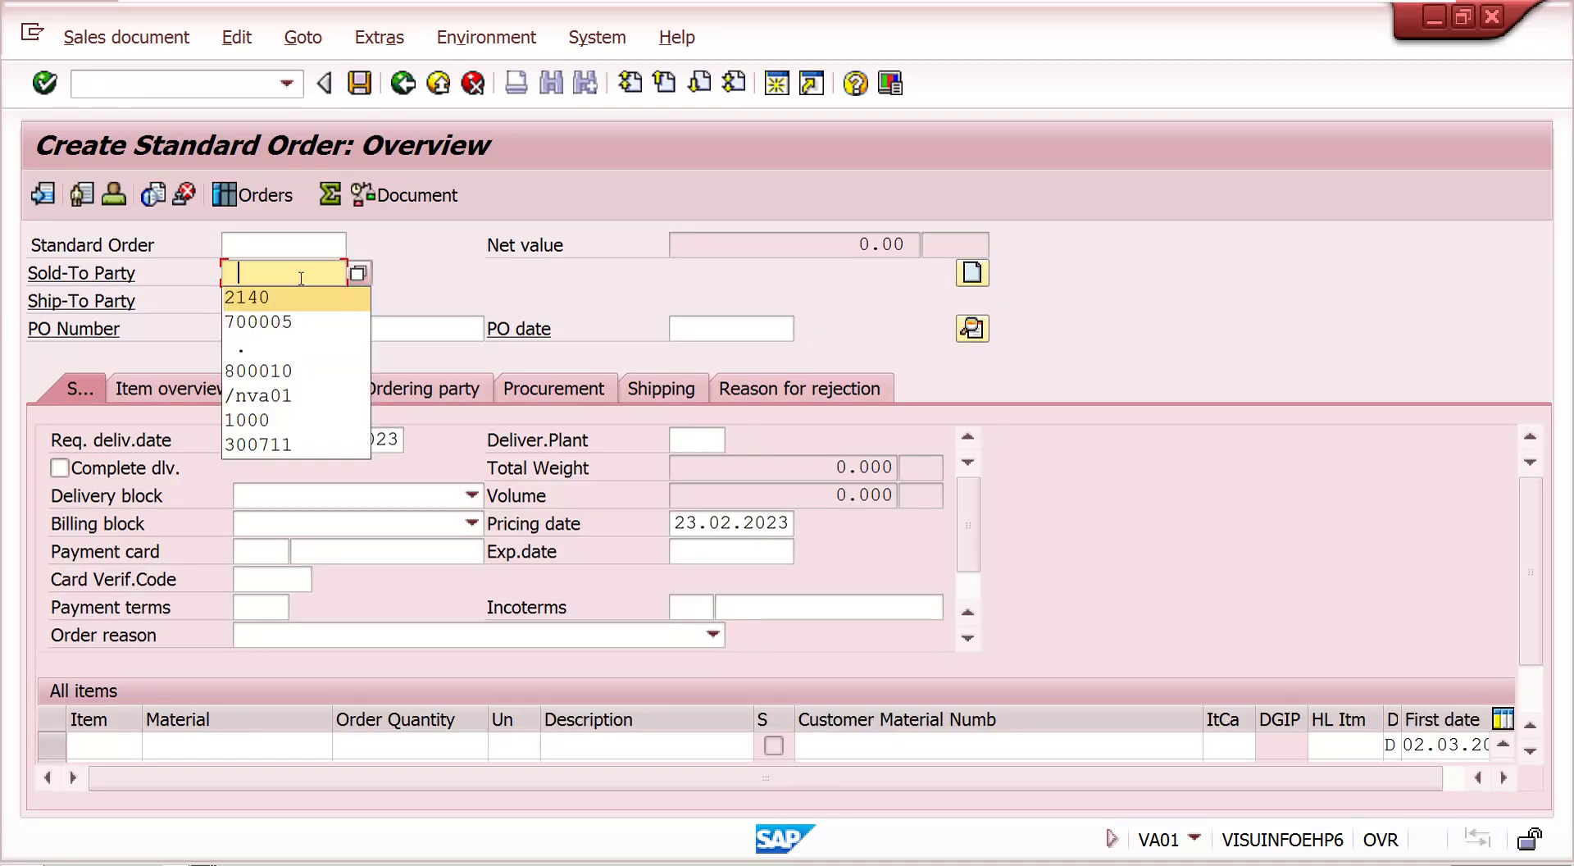
left_click(280, 297)
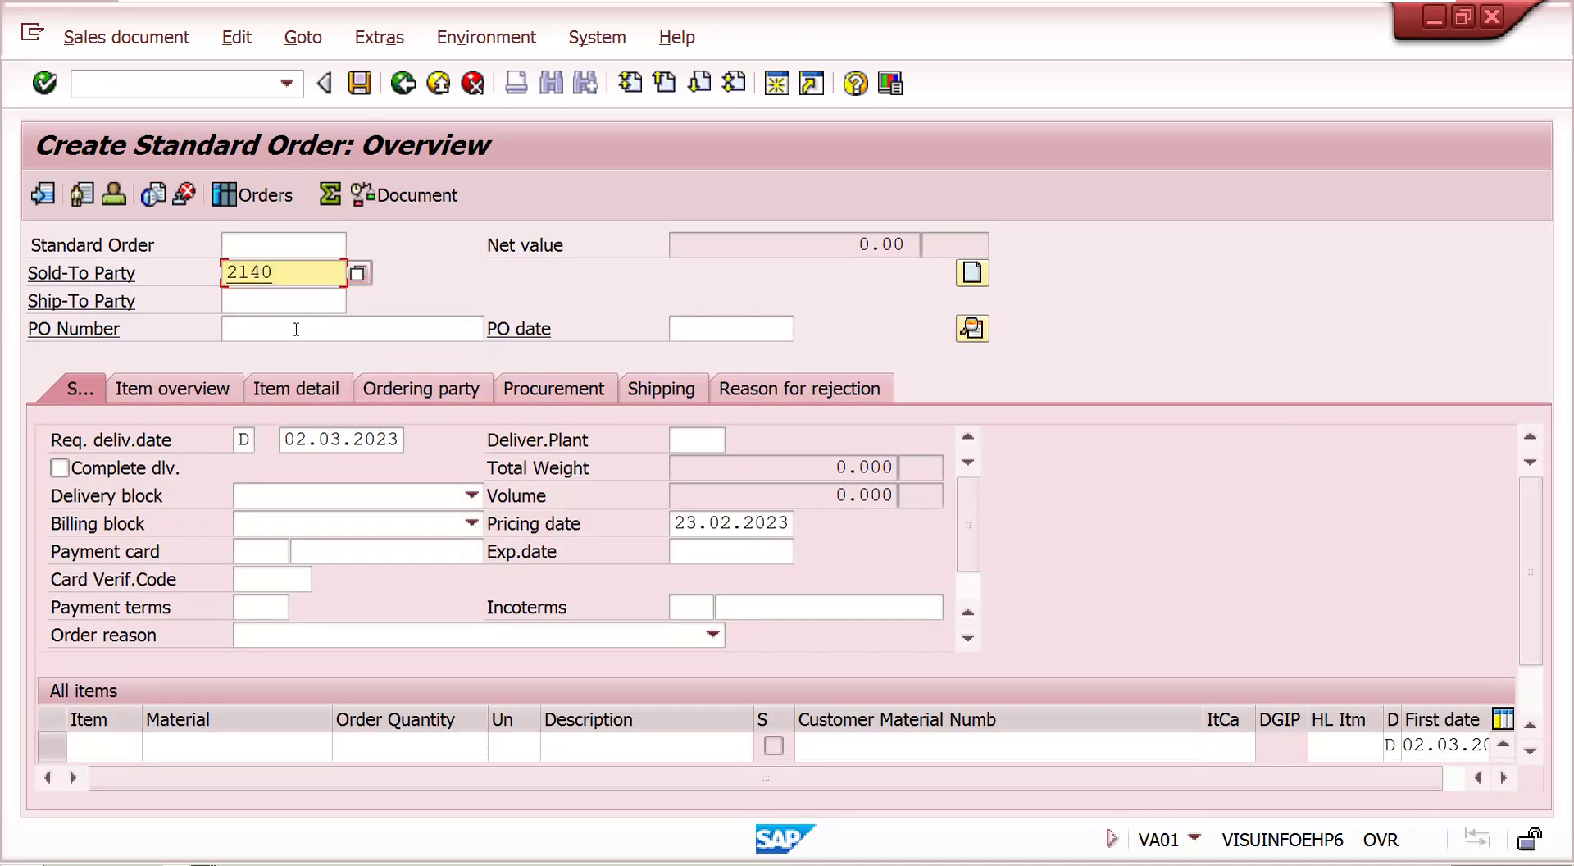
left_click(296, 329)
type("216514")
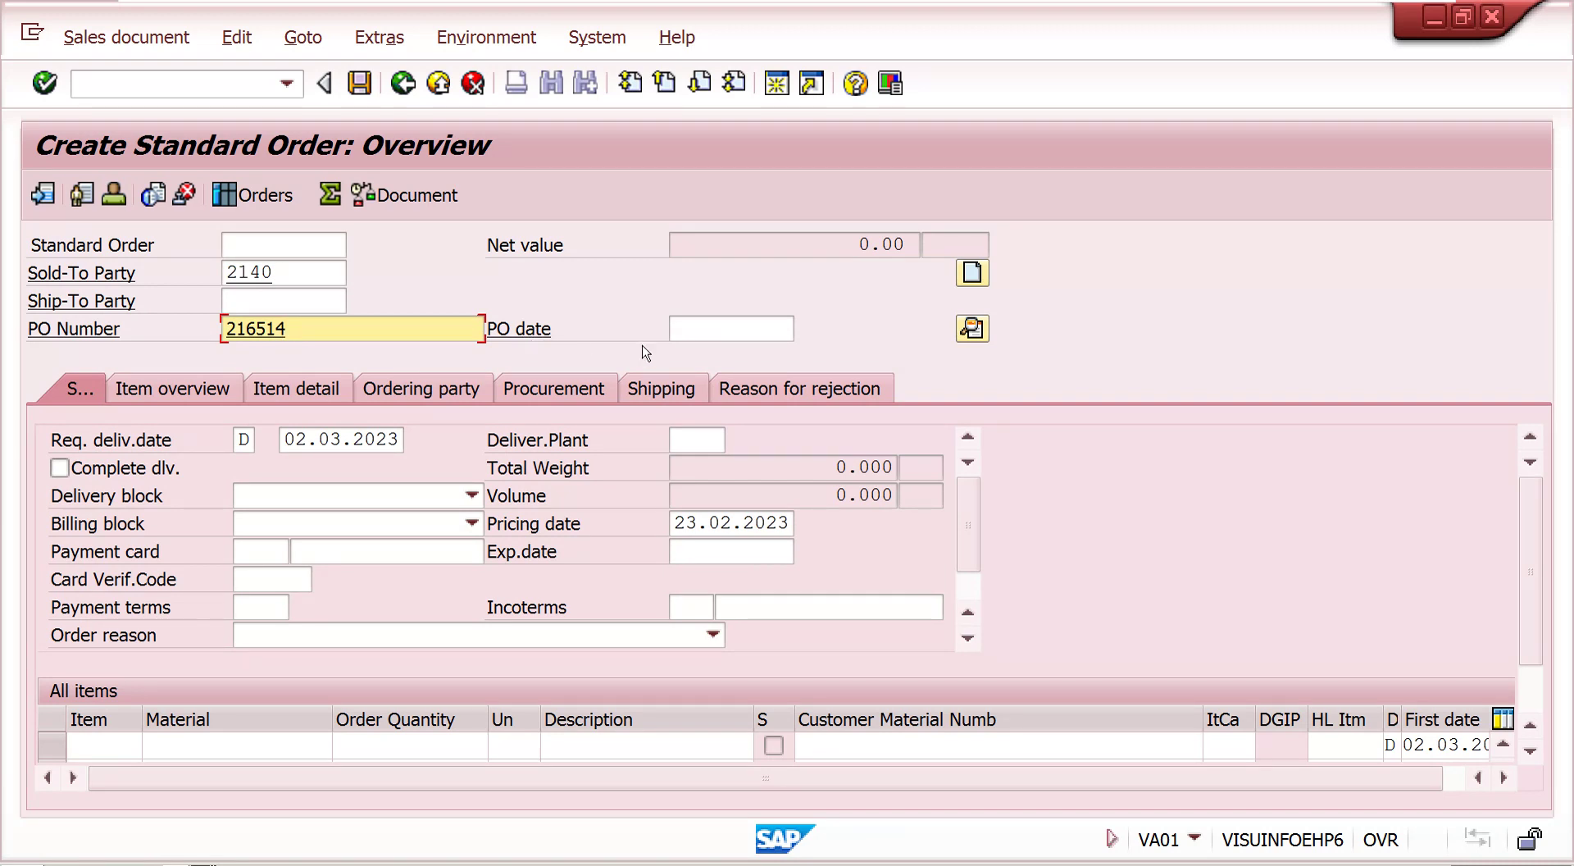
left_click(719, 329)
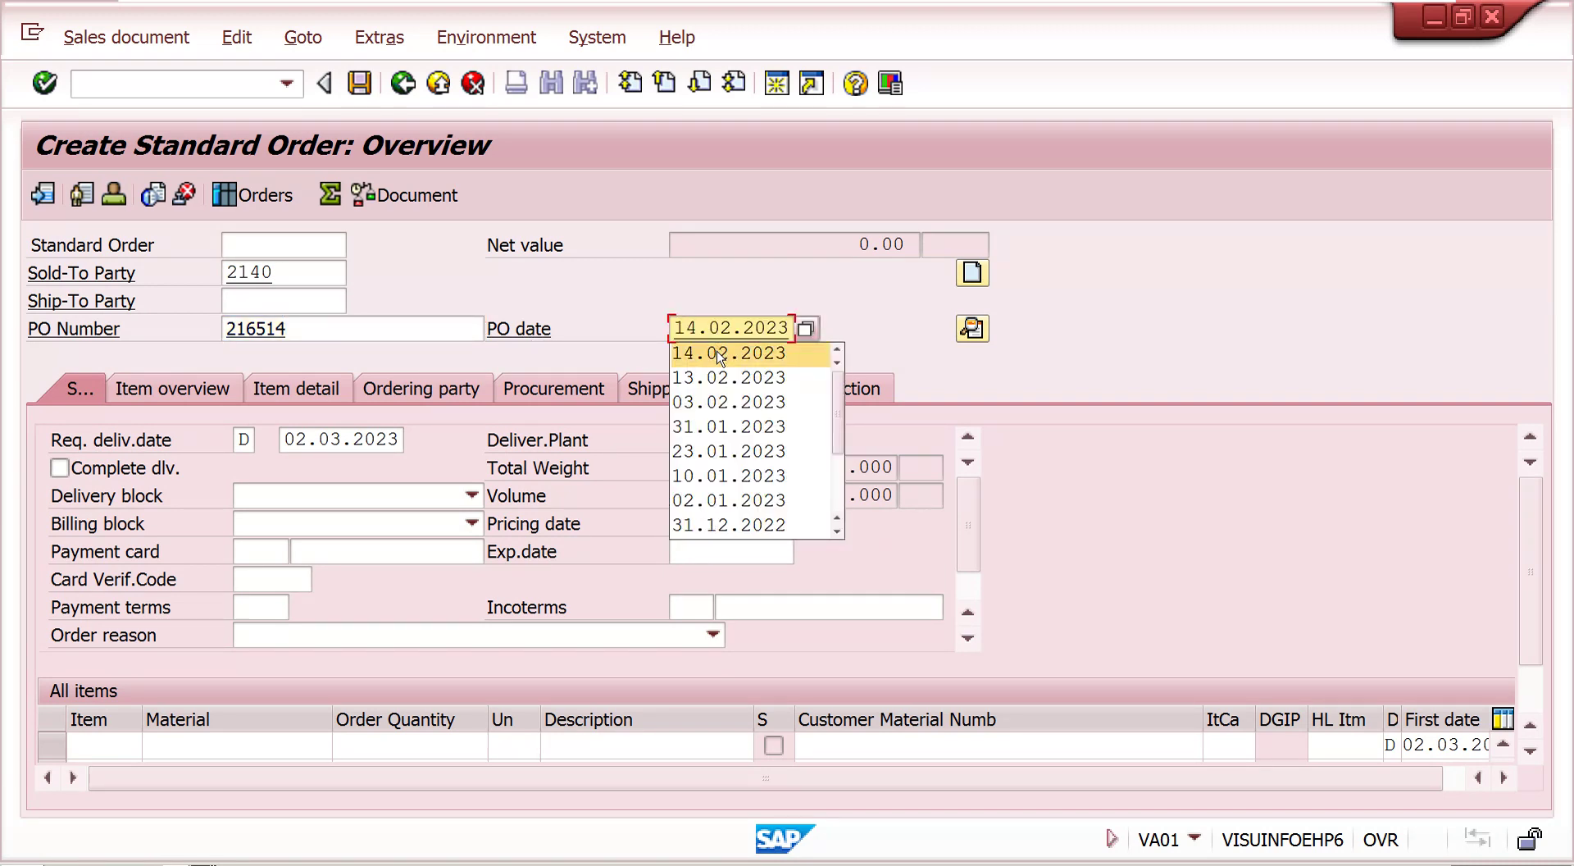
left_click(718, 354)
- Add material m-06 with an order quantity of 10 as the order's first item
left_click(182, 742)
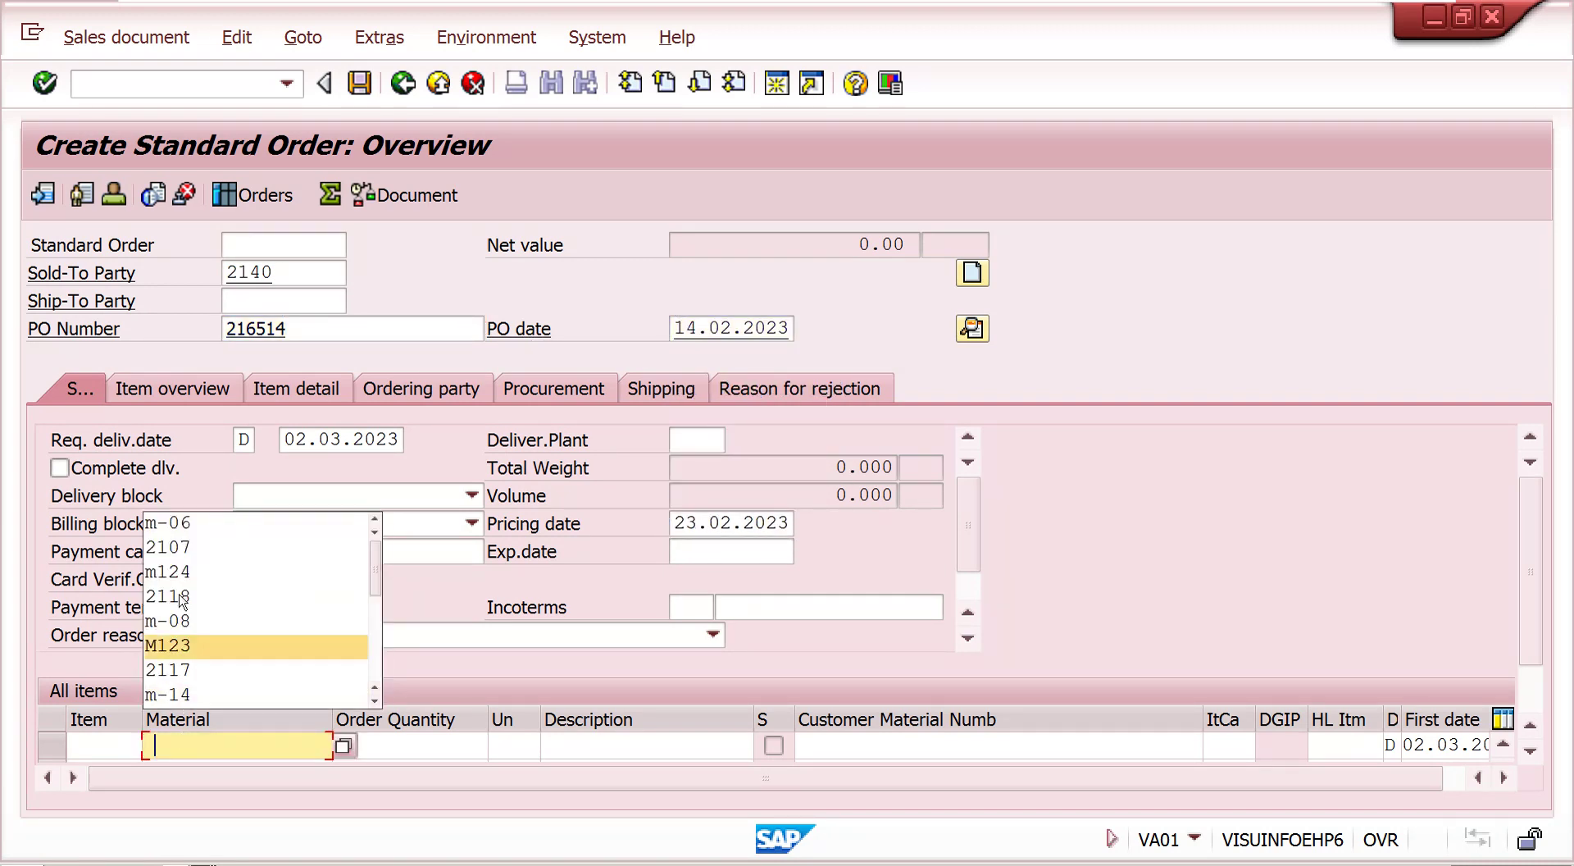
left_click(168, 522)
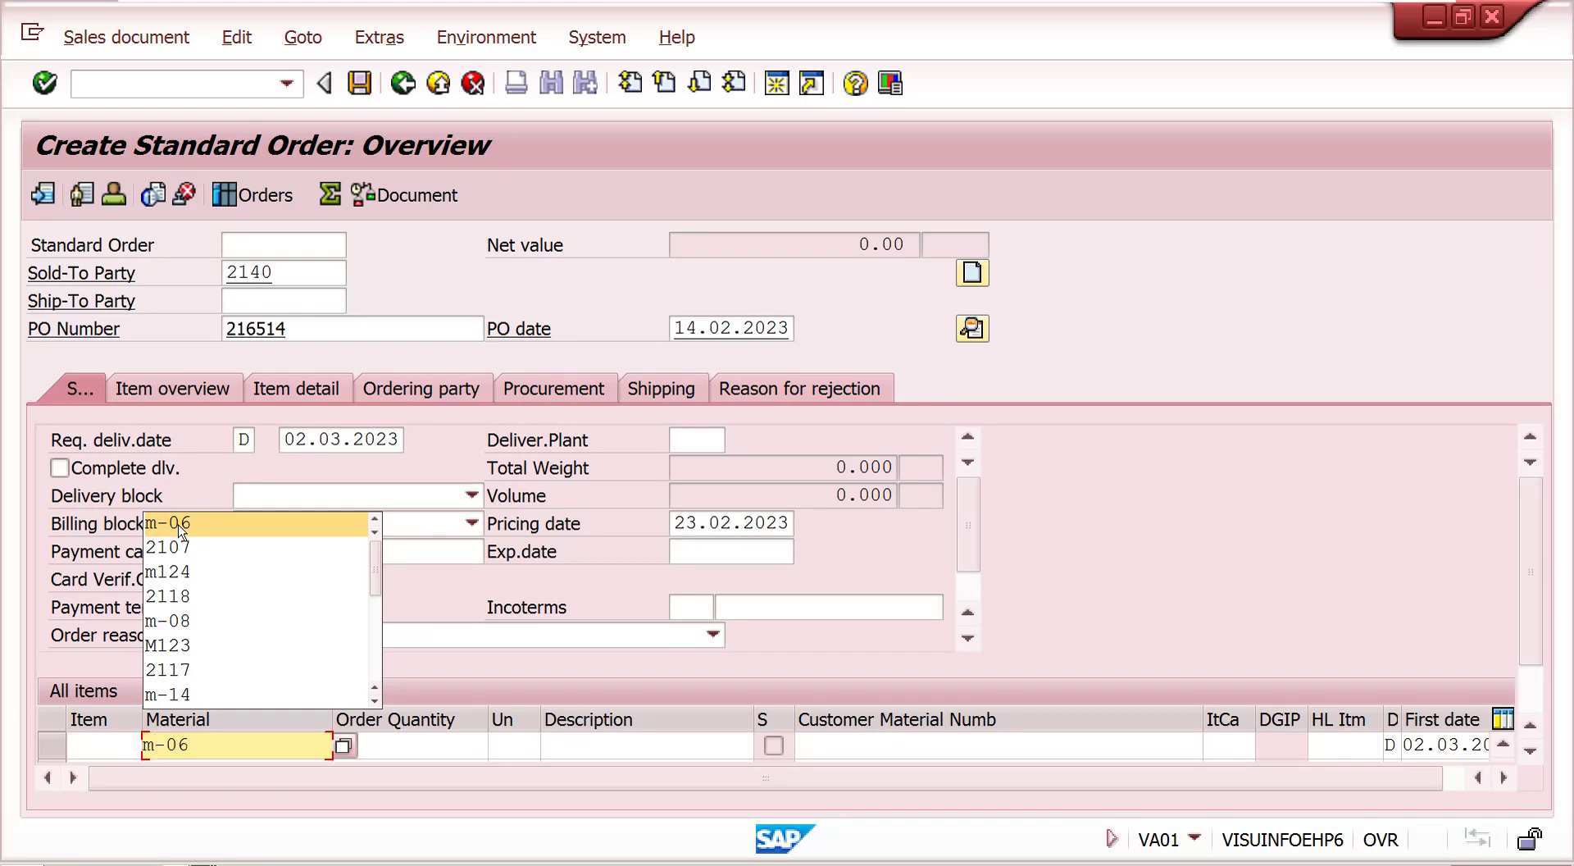
left_click(448, 751)
type("10")
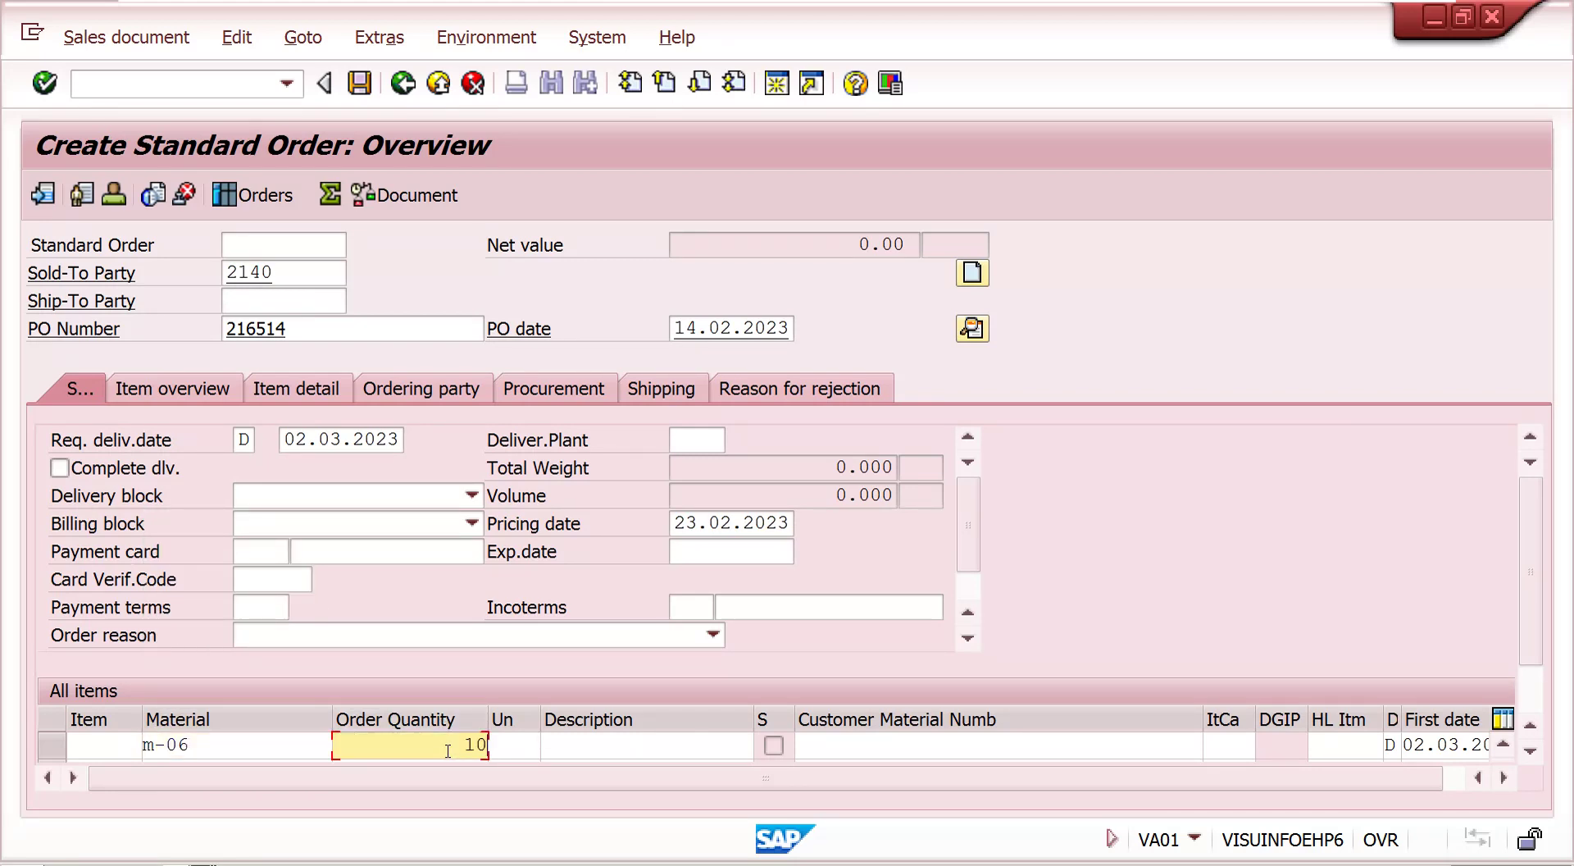
key("Return")
- Open the conditions of the M-06 item and inspect its pricing elements, including the PR00 price amount
double_click(476, 716)
left_click(503, 336)
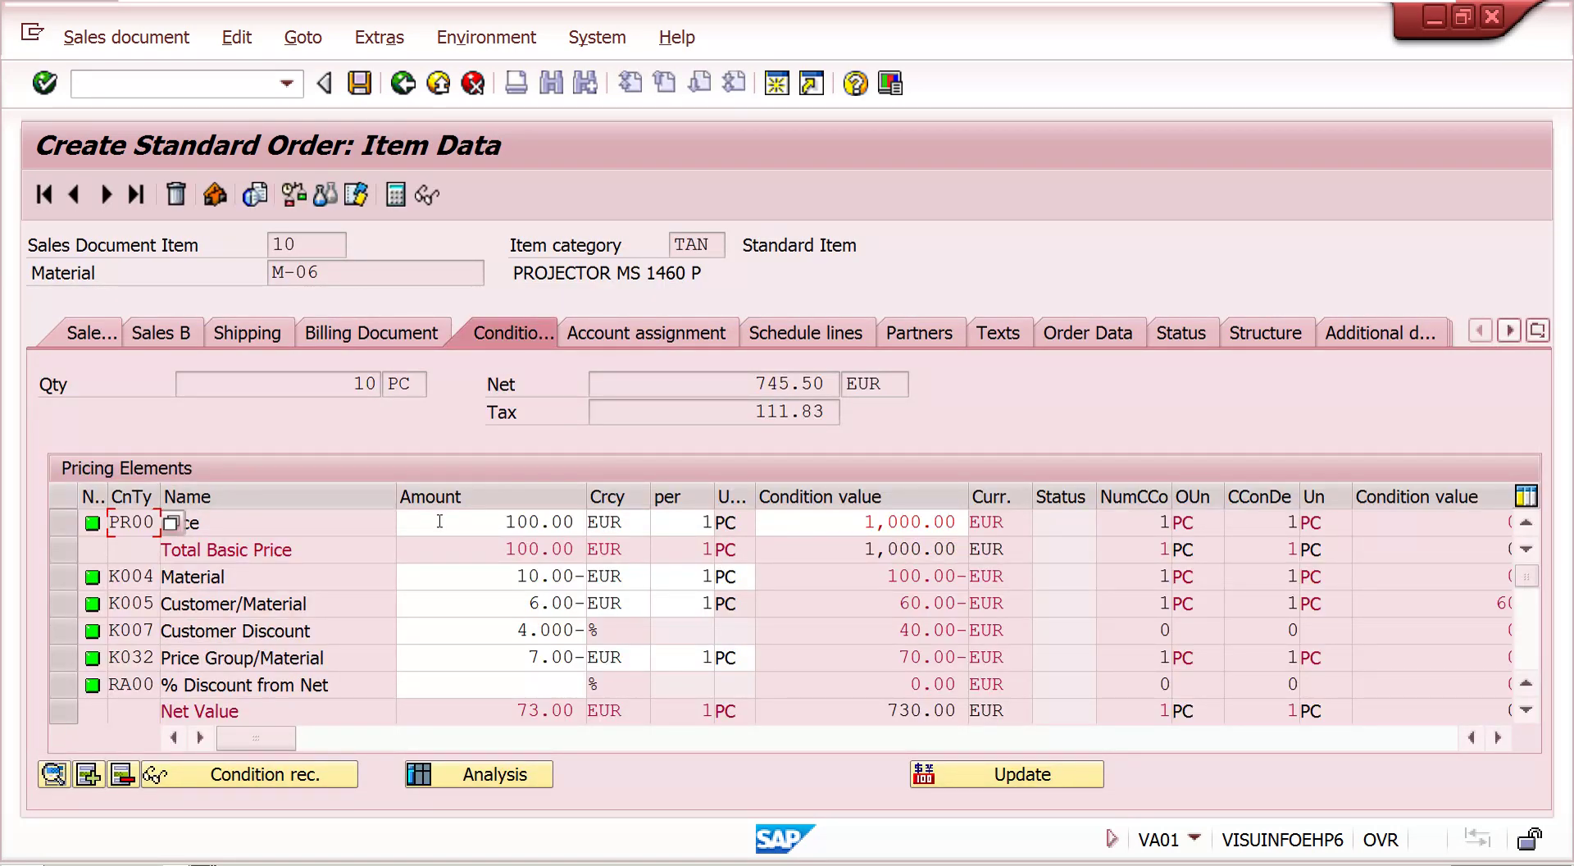
left_click(483, 523)
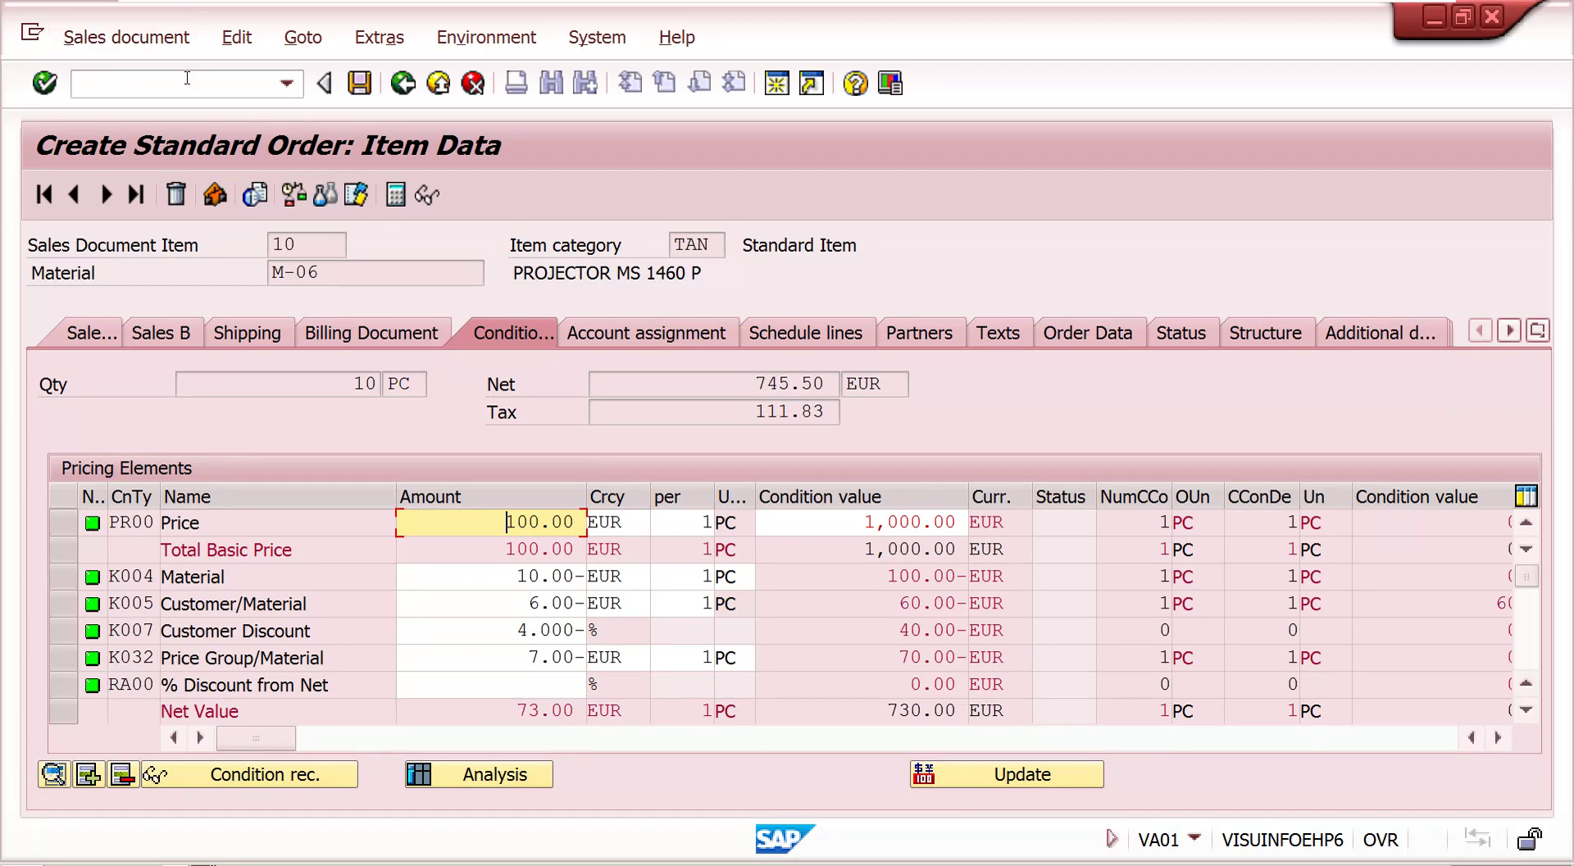
- Abandon the current order and begin a new standard order with transaction VA01, keeping the proposed organizational data
key("ctrl+slash")
type("/nva01")
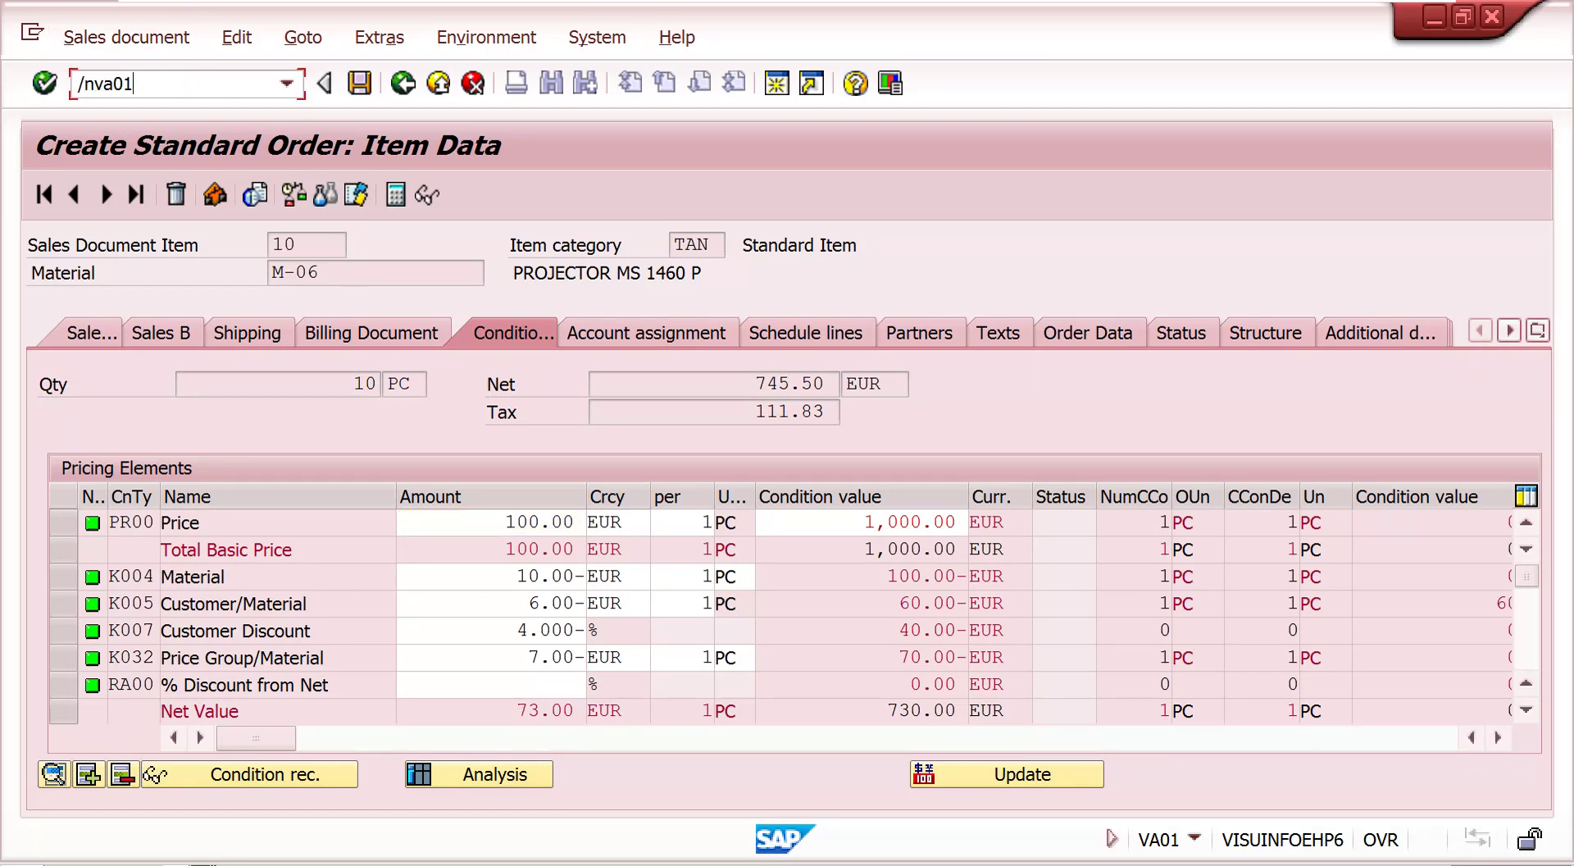
key("Return")
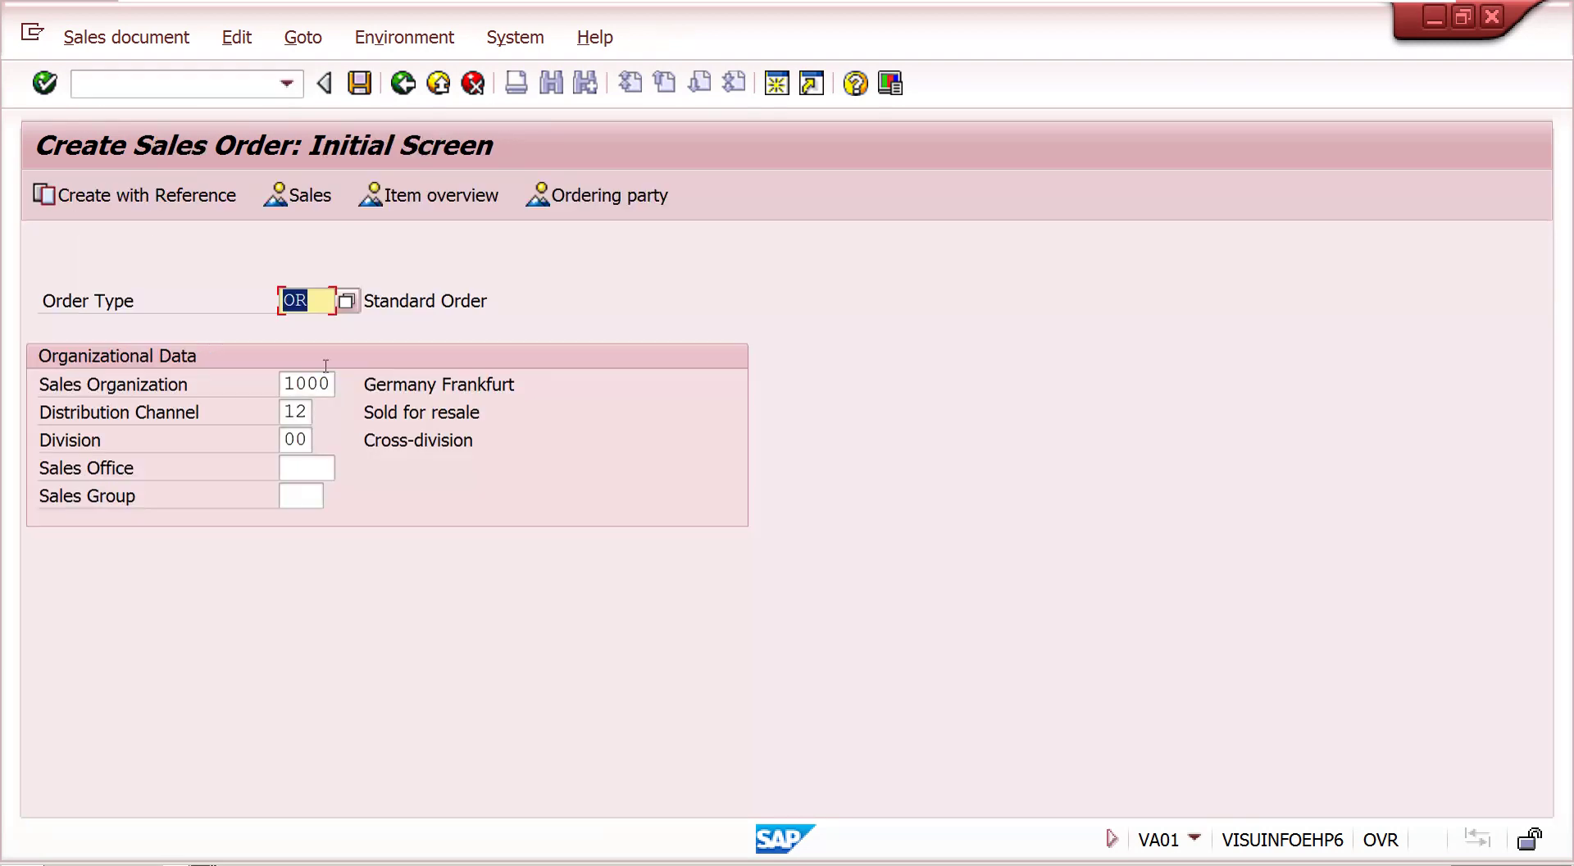
key("Return")
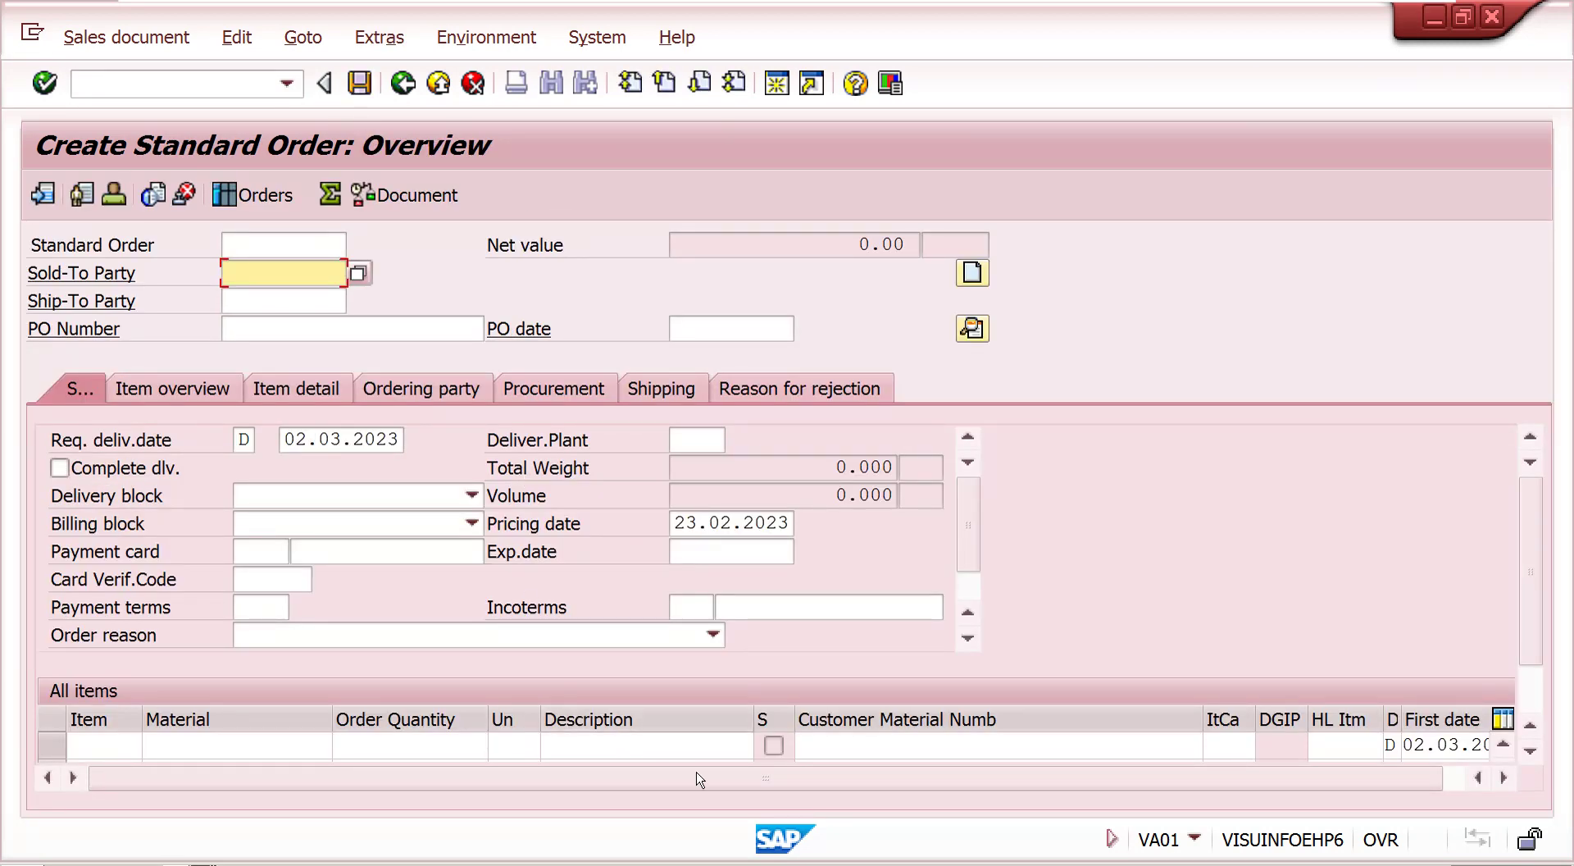
- Complete the new order's header with the sold-to party, a purchase order number and PO date 14.02.2023
key("BackSpace")
left_click(259, 294)
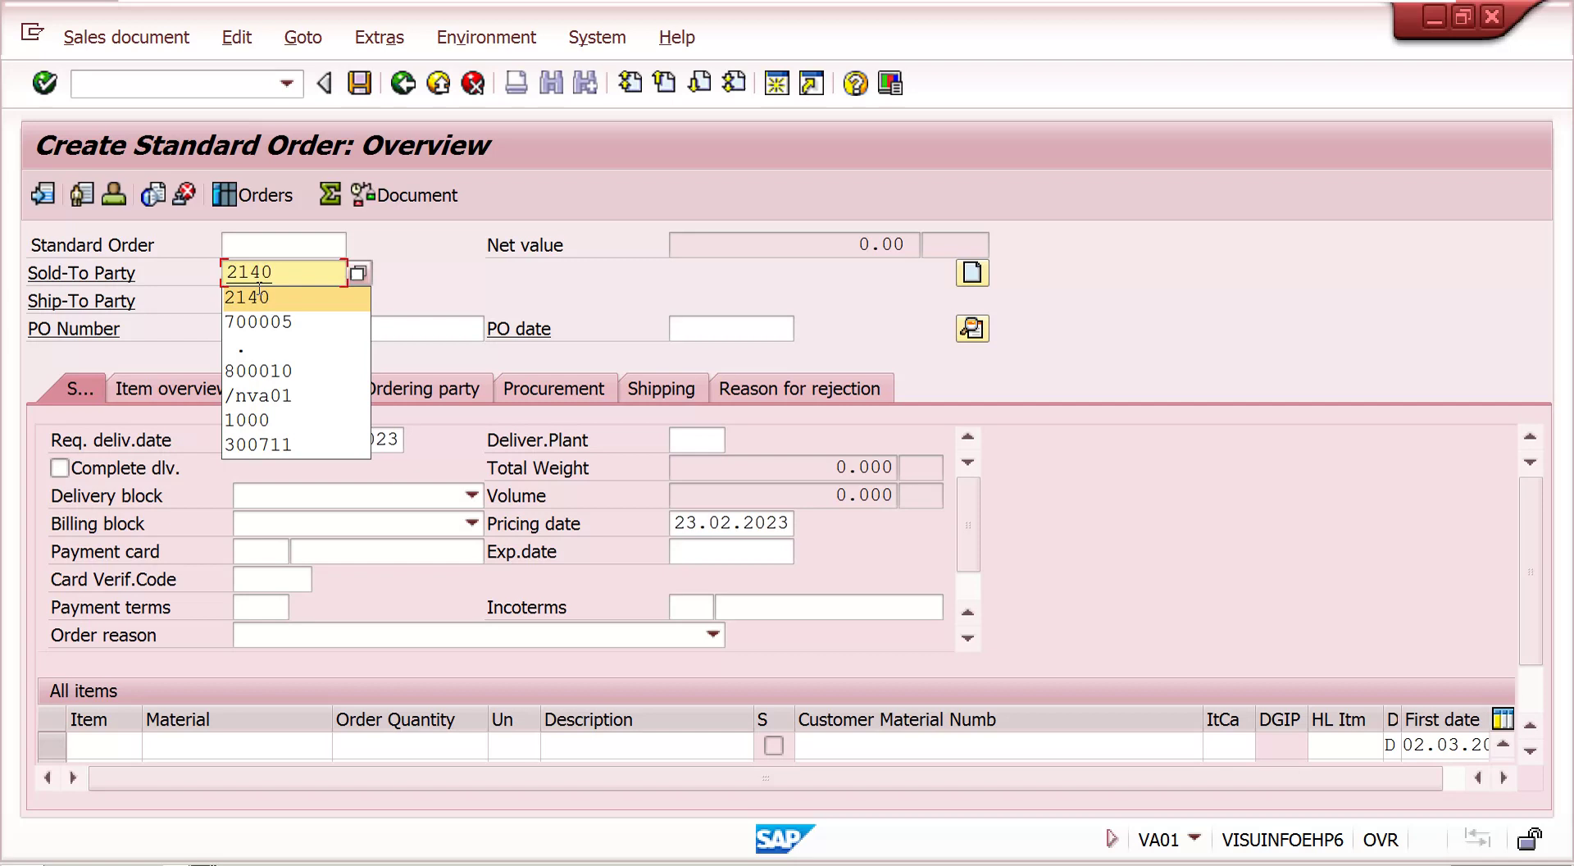
left_click(288, 326)
type("2341")
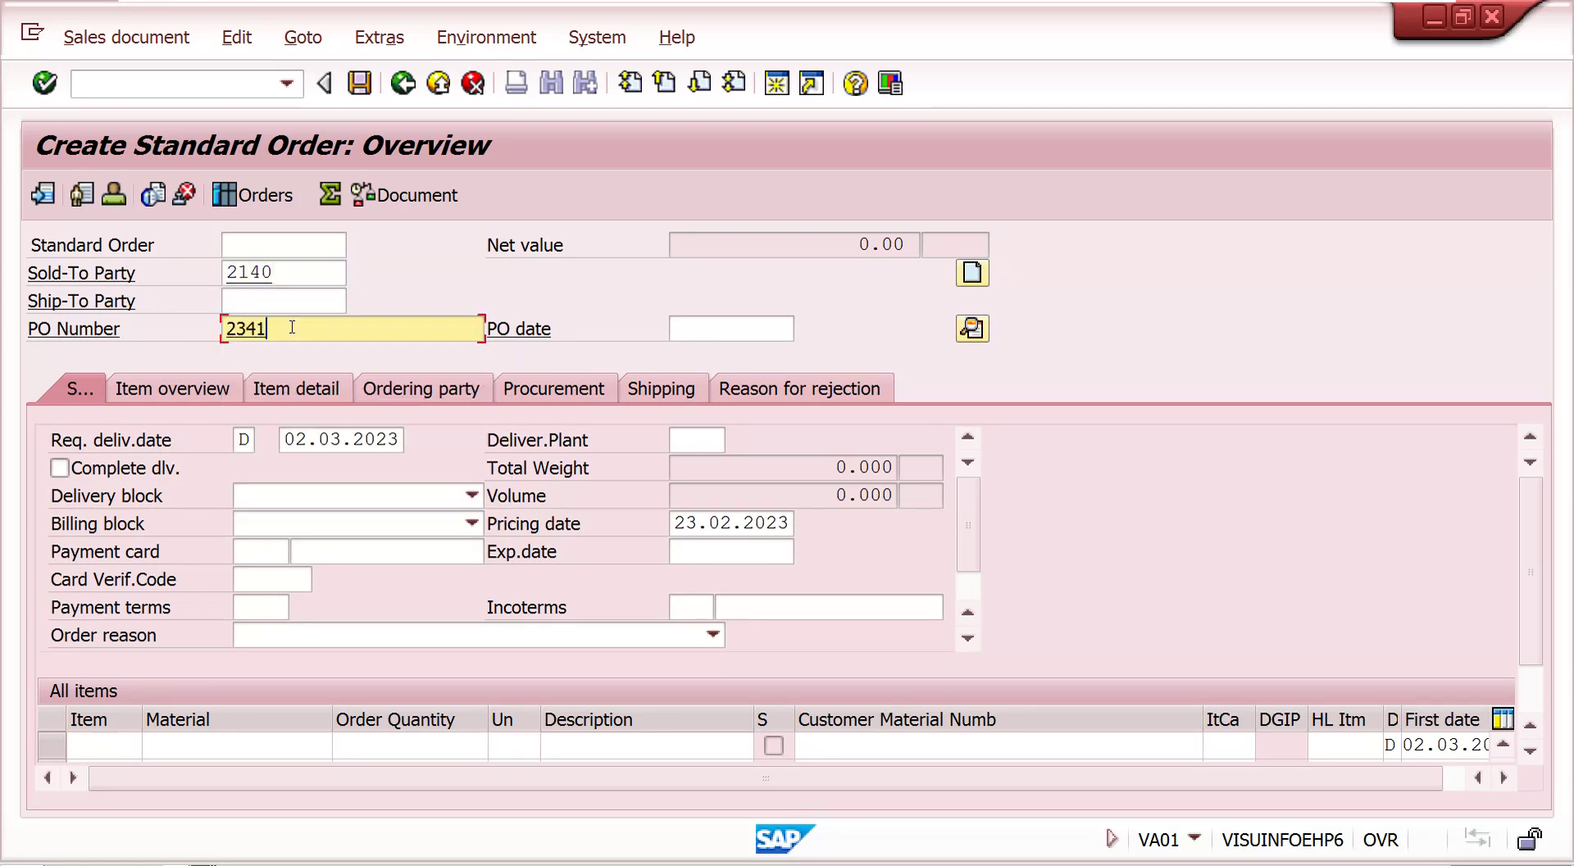
left_click(778, 329)
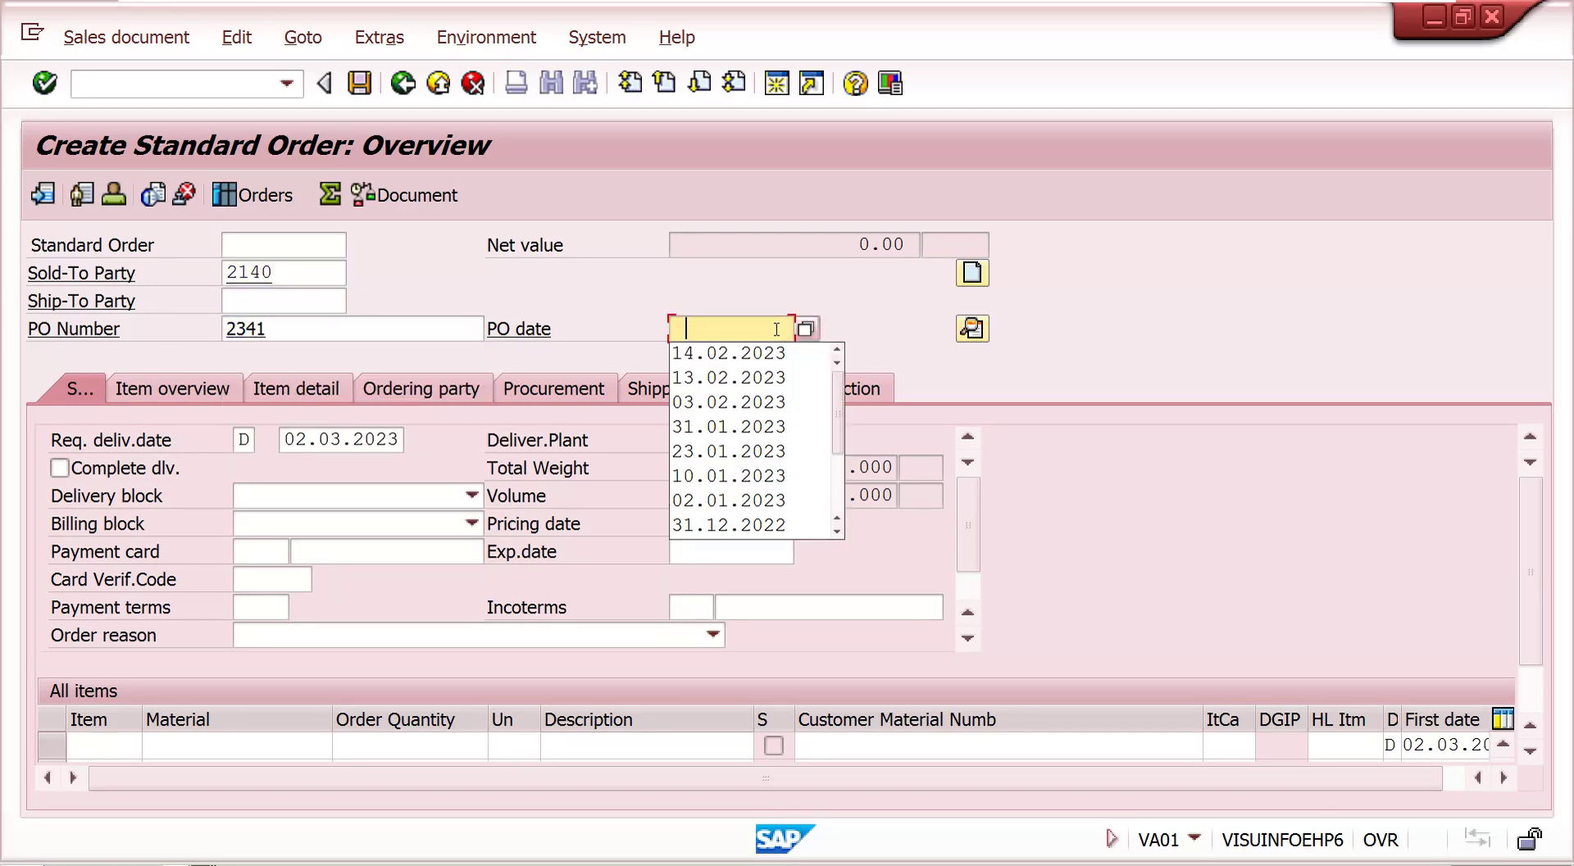
left_click(747, 361)
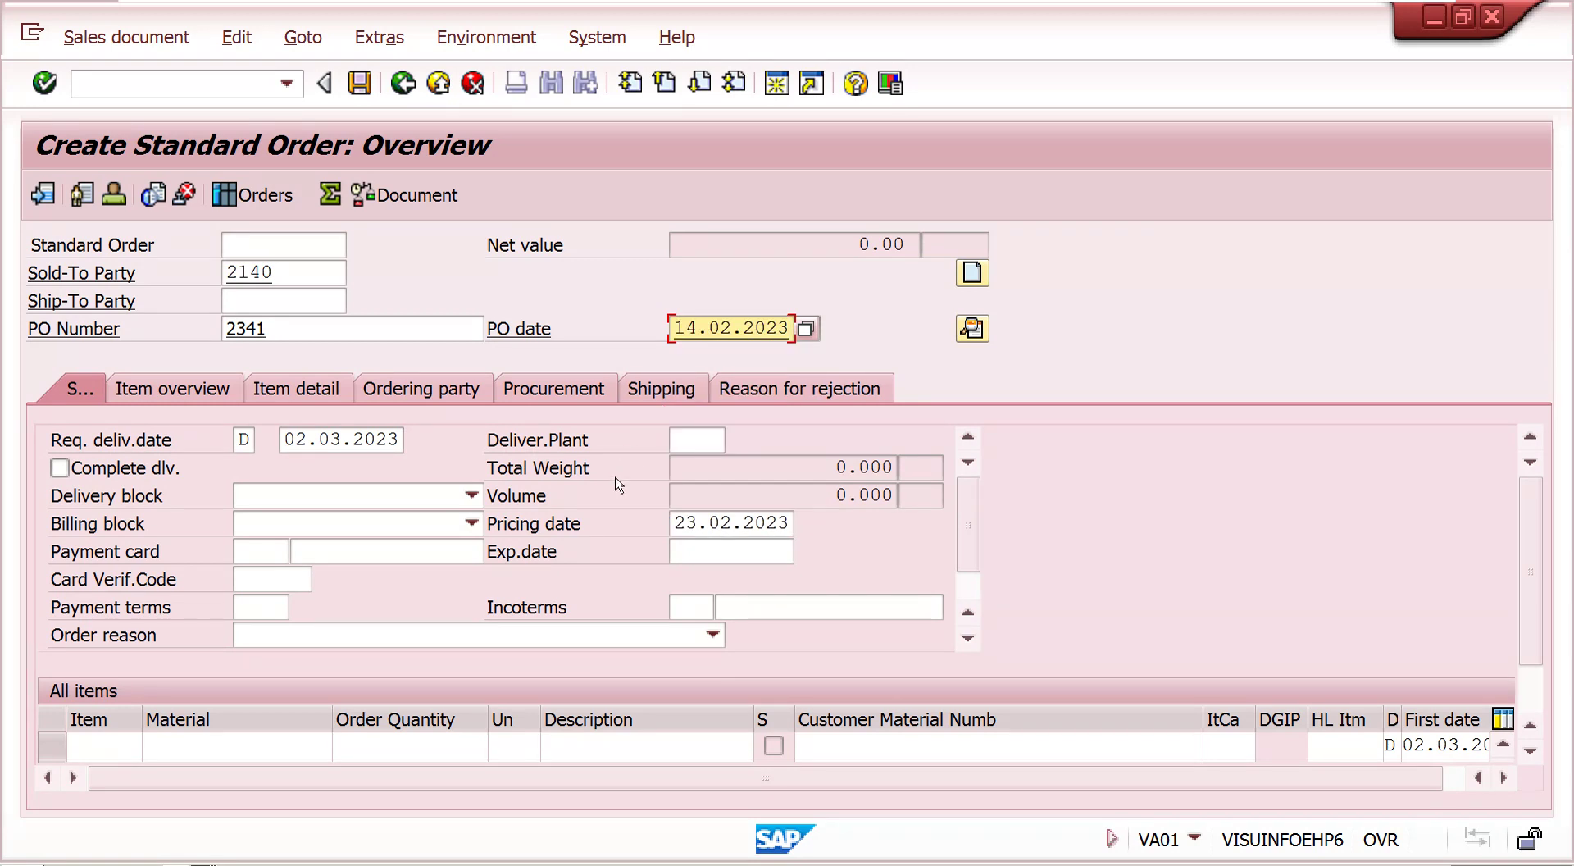
- Enter material m-06 as the order's first item, with plant 1000
left_click(296, 744)
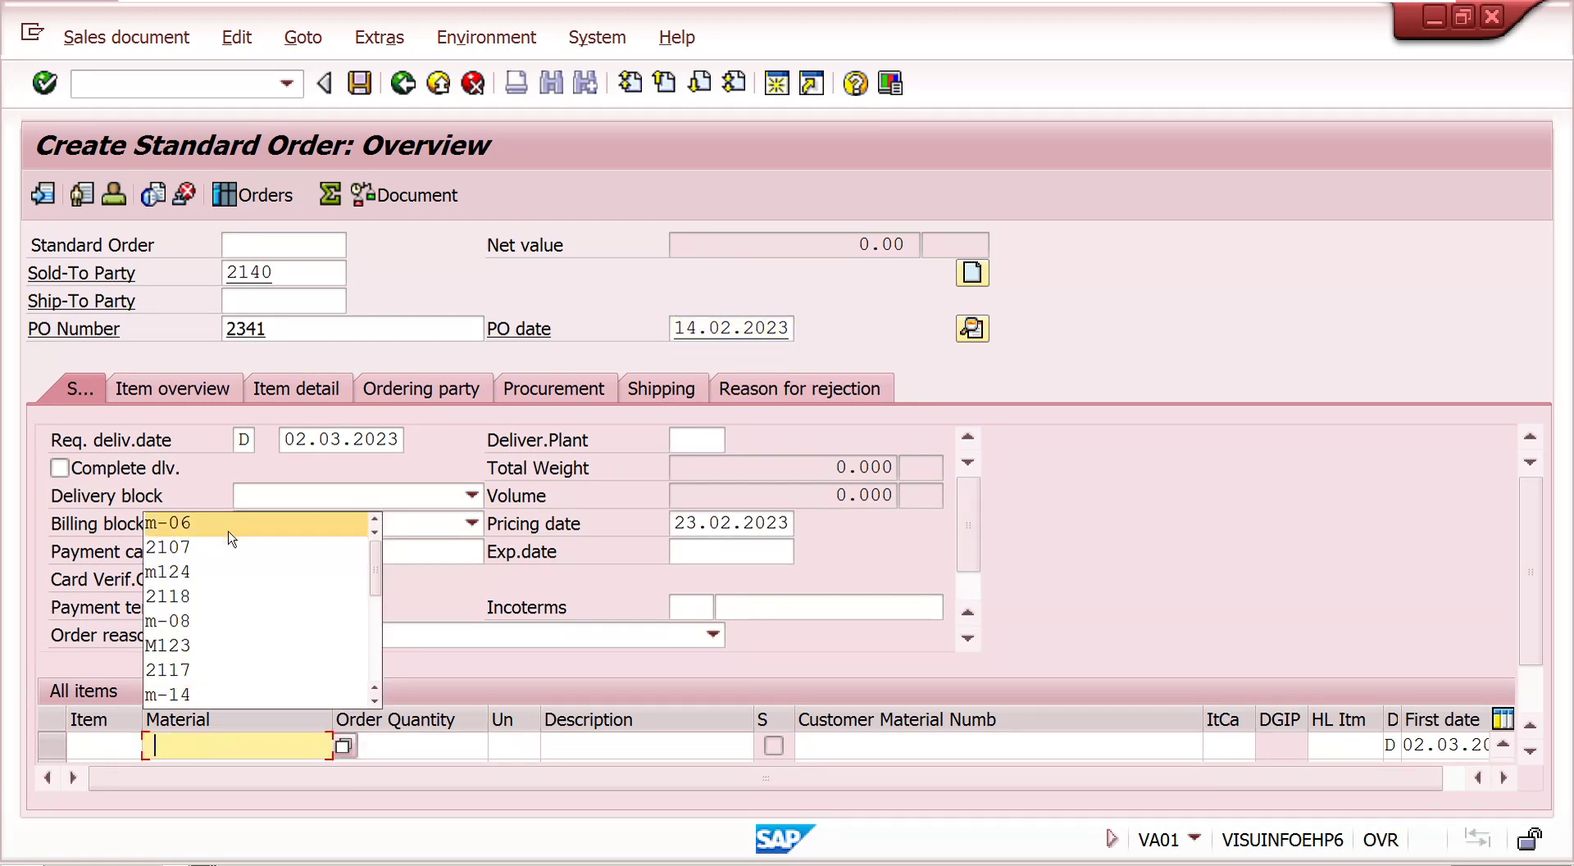
left_click(229, 532)
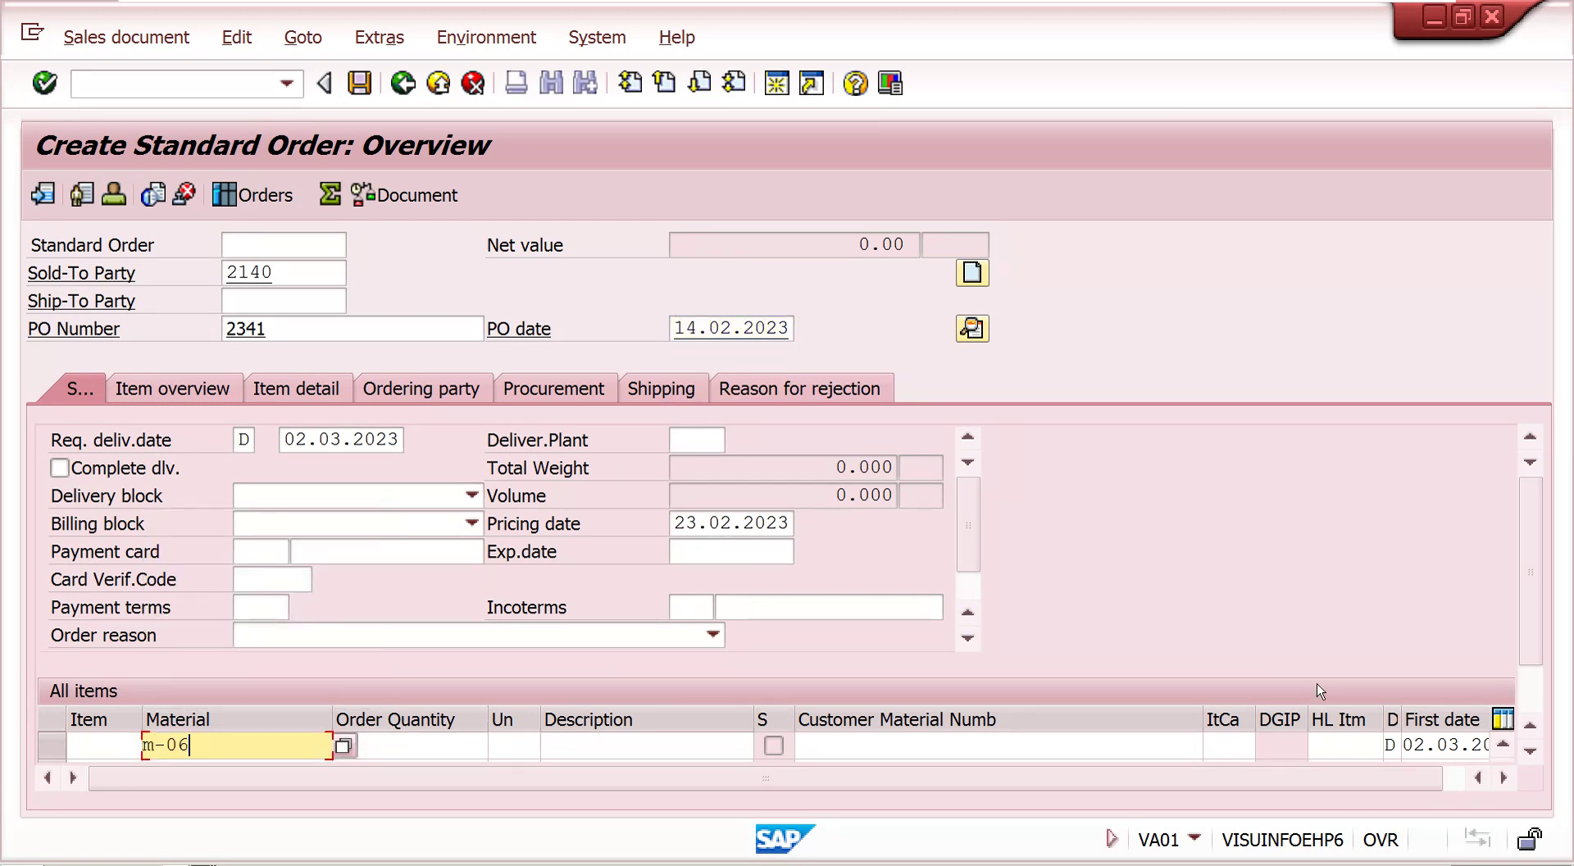
left_click(1505, 780)
scroll(1496, 758, "down", 1)
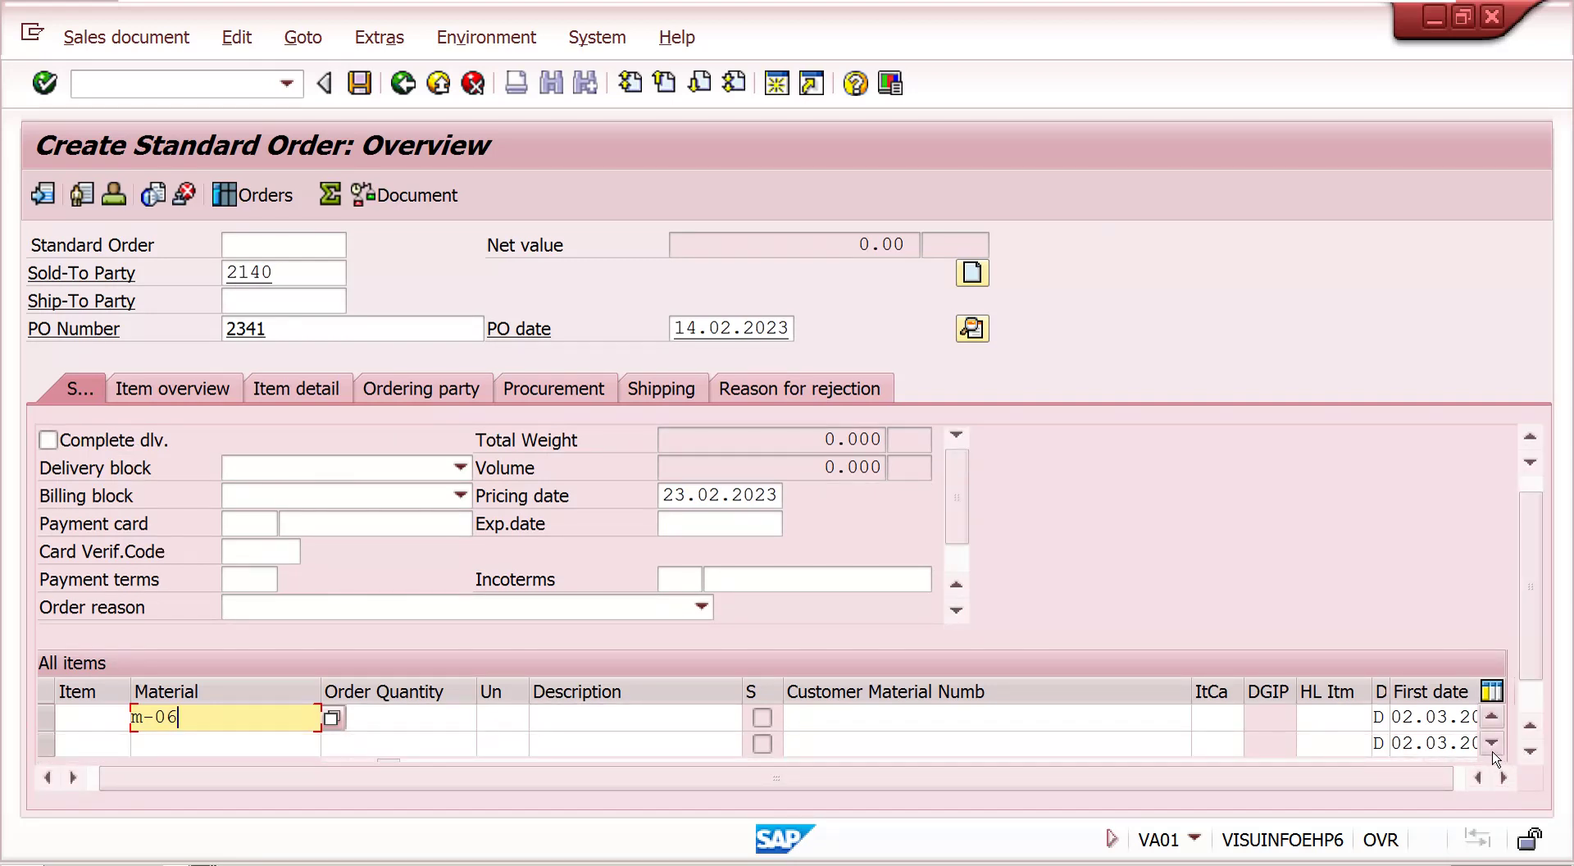
left_click(1530, 751)
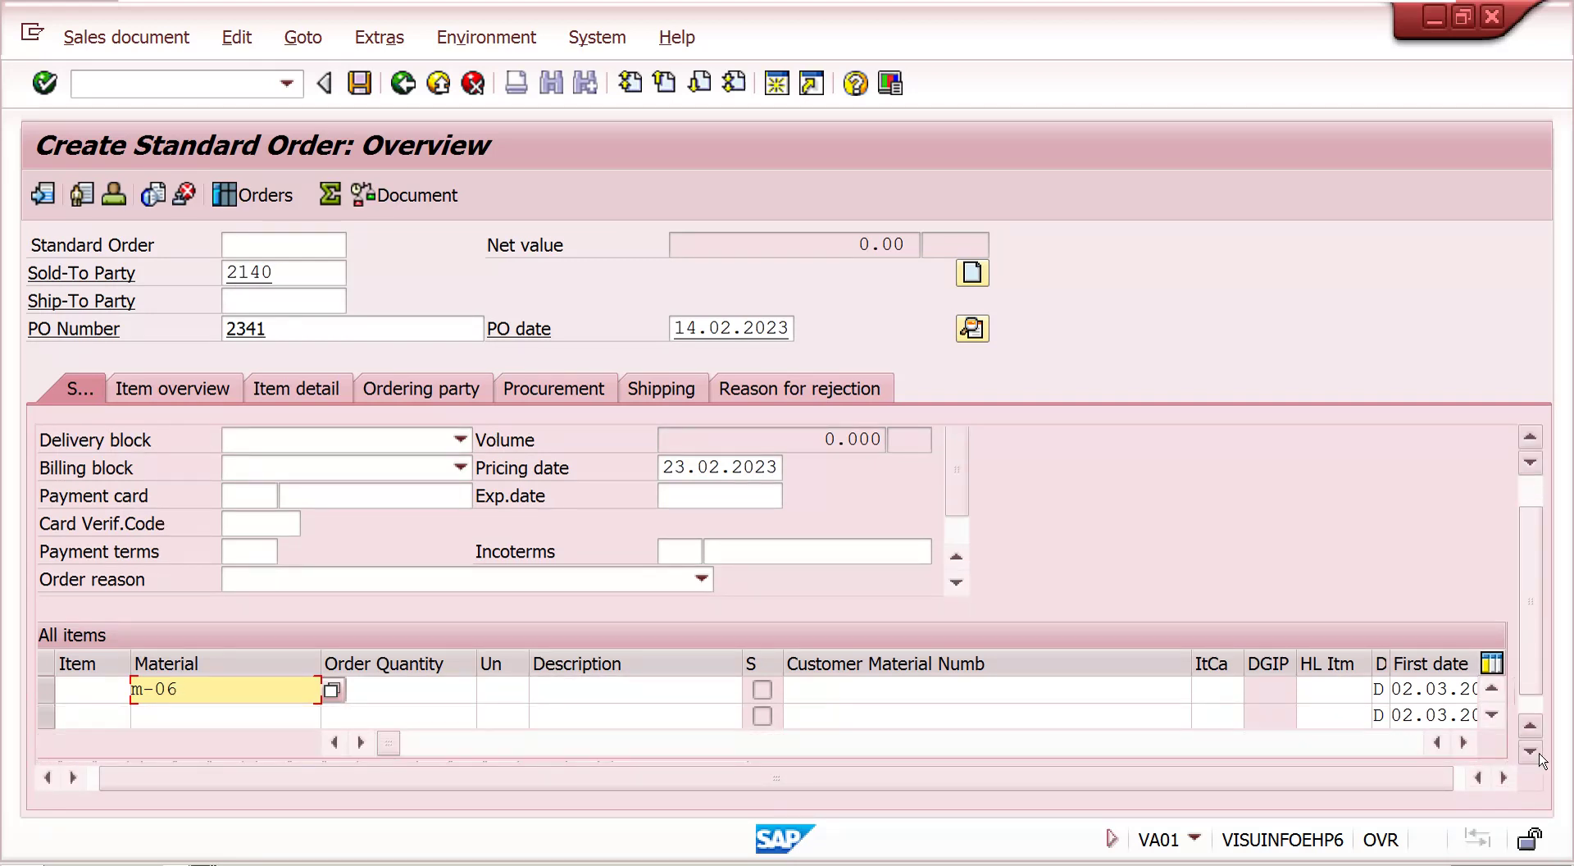
left_click(1463, 742)
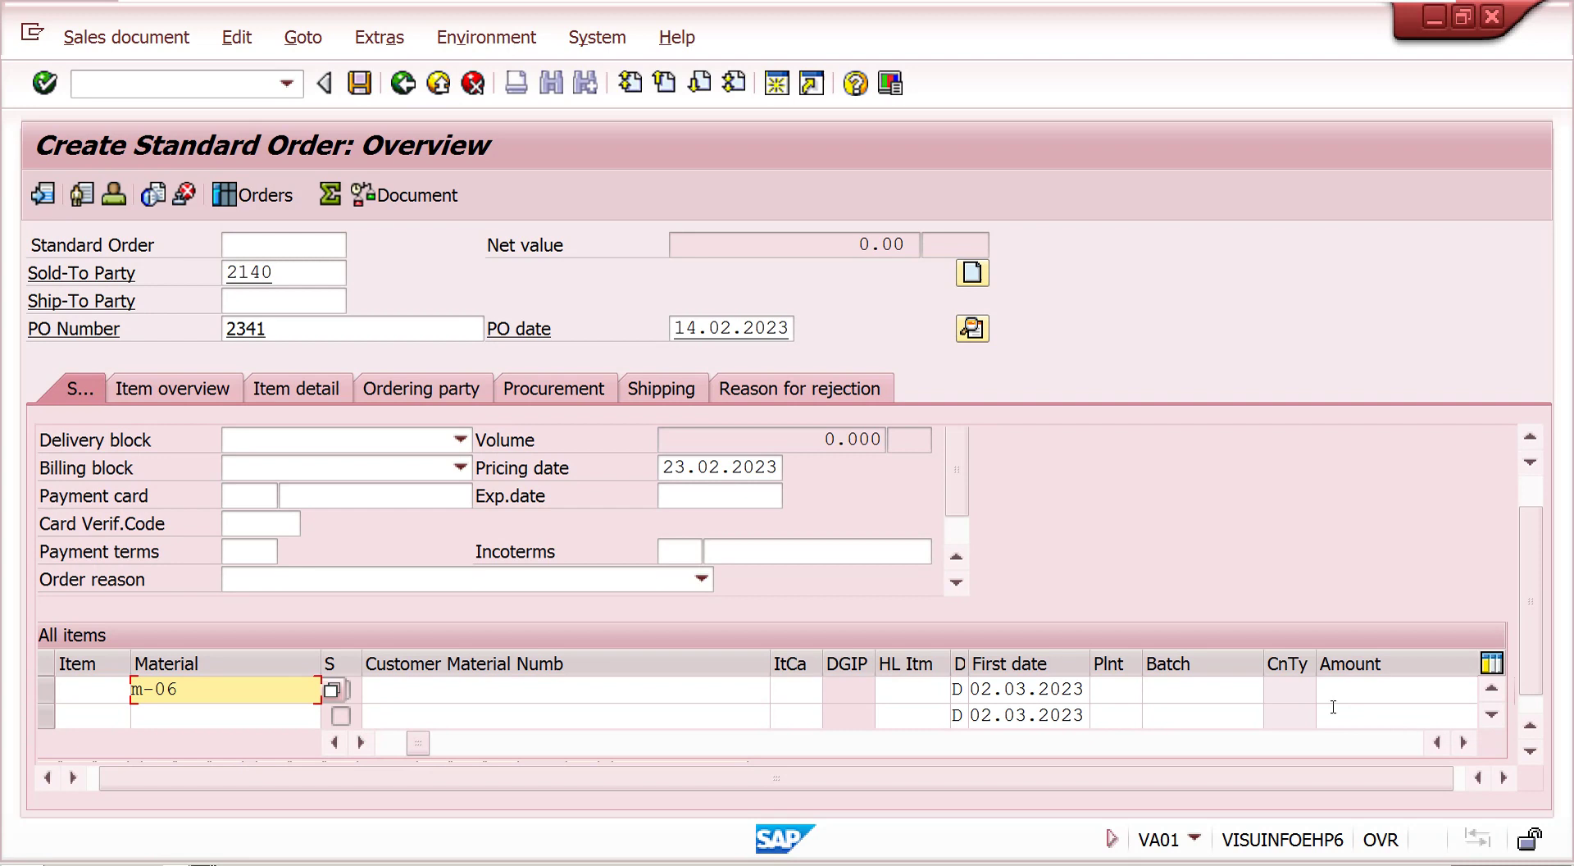
left_click(1114, 696)
type("1000")
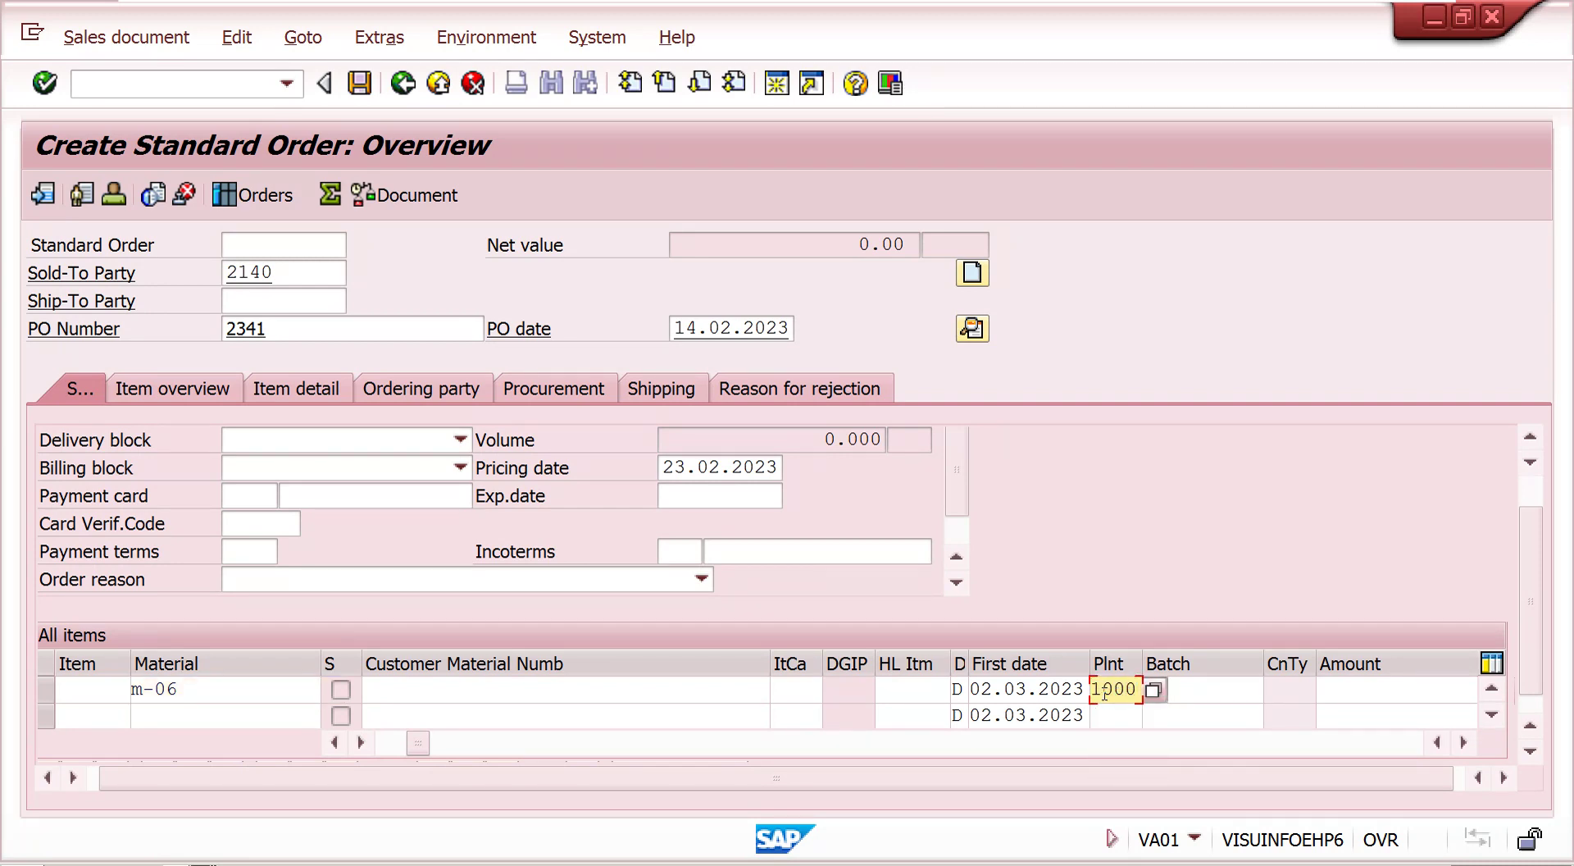
key("Return")
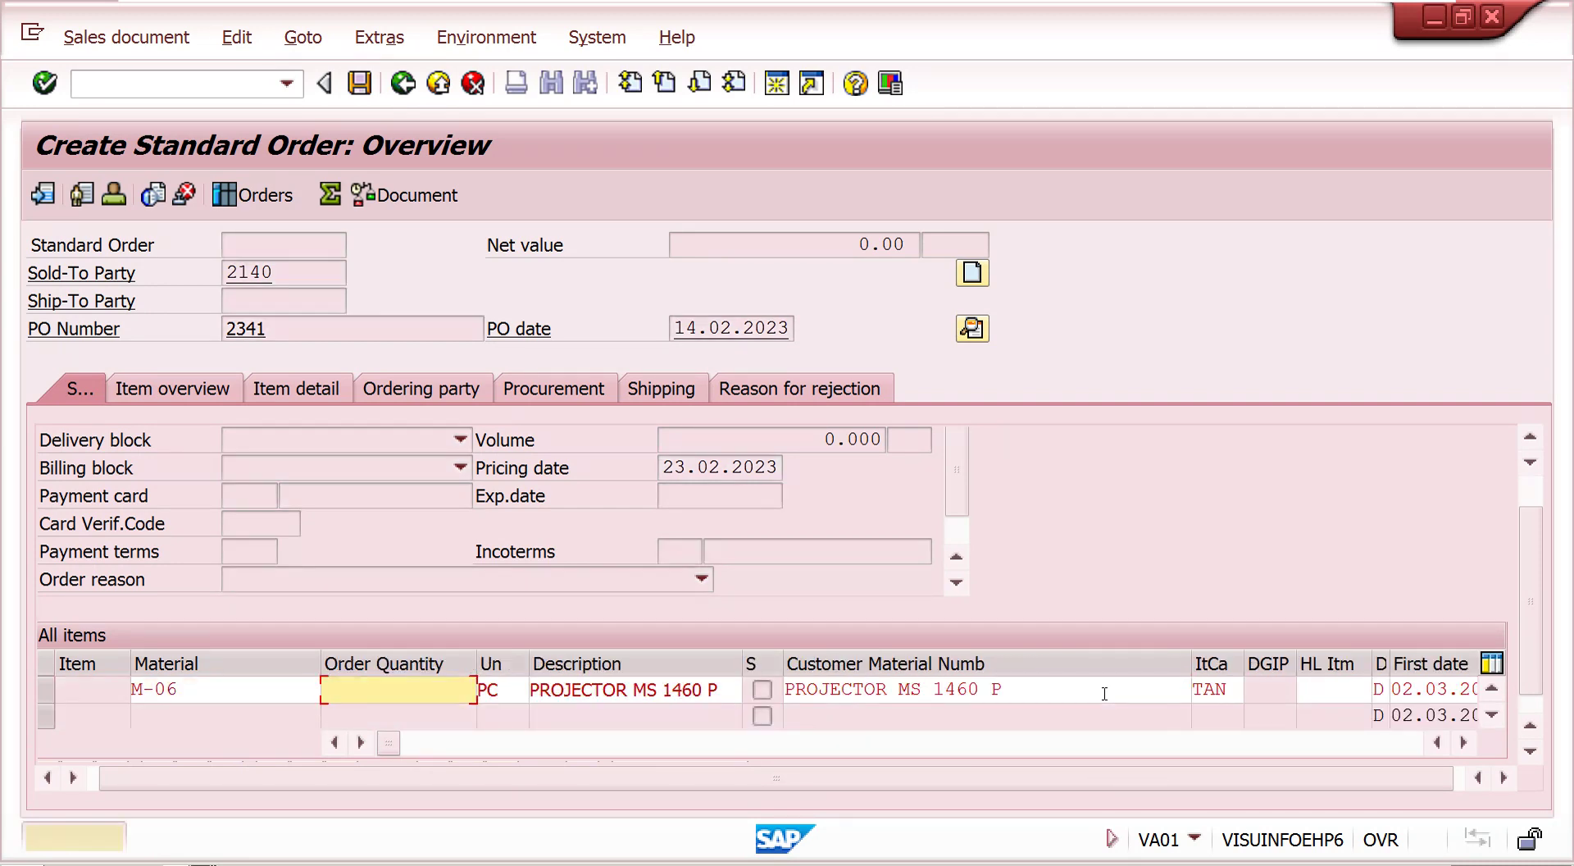
- Set the M-06 item's order quantity to 10 and accept the delivery proposal in the availability control
type("10")
key("Return")
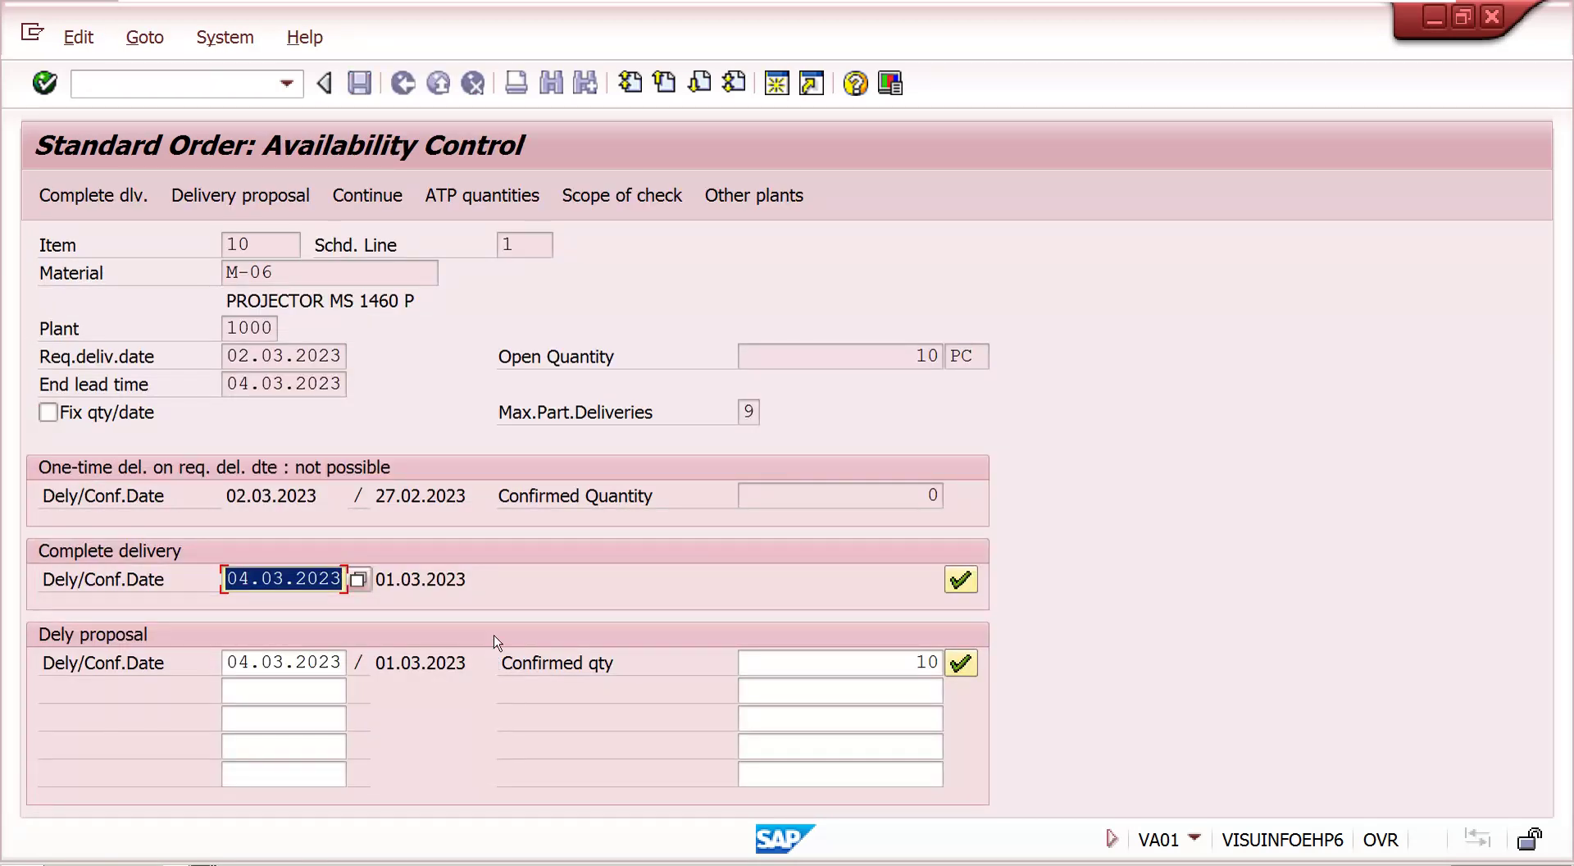
left_click(972, 672)
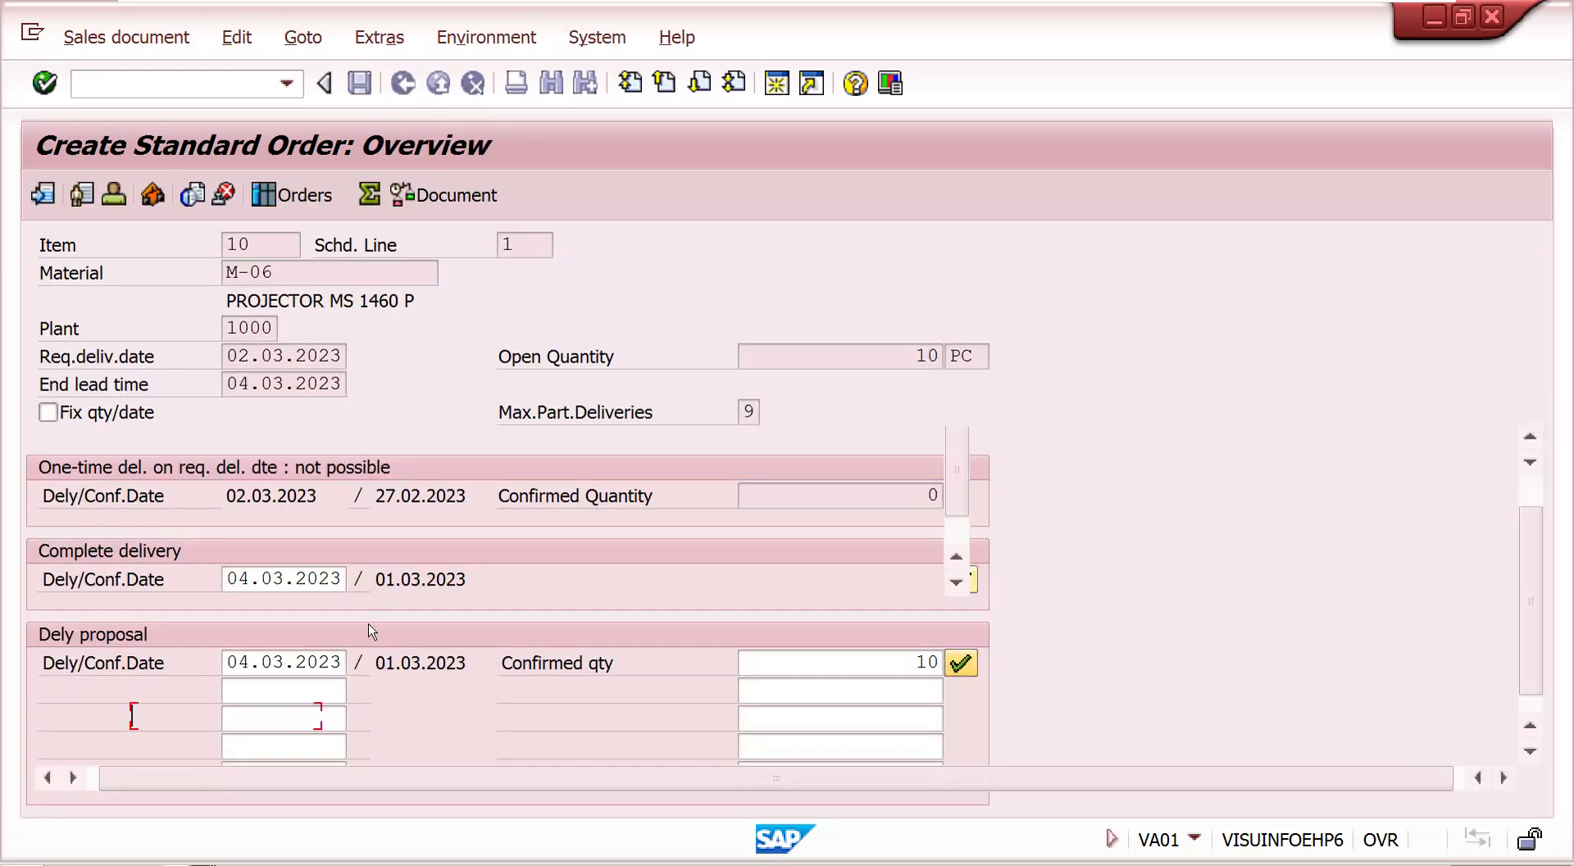
- Open the conditions of the M-06 item and inspect the RA00 discount and PR02 price amounts
double_click(370, 693)
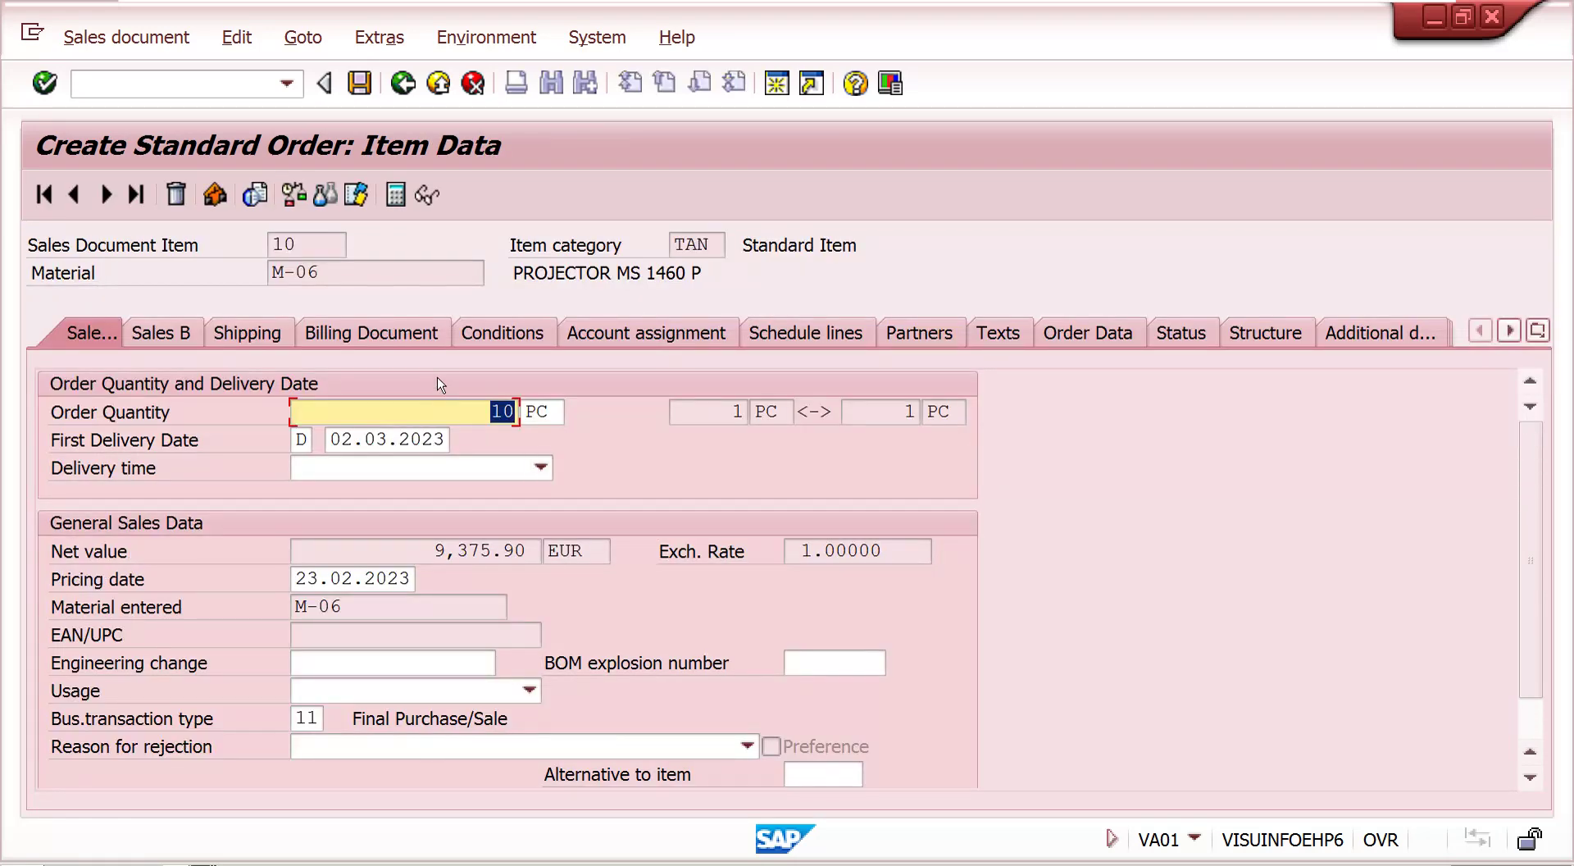
left_click(502, 332)
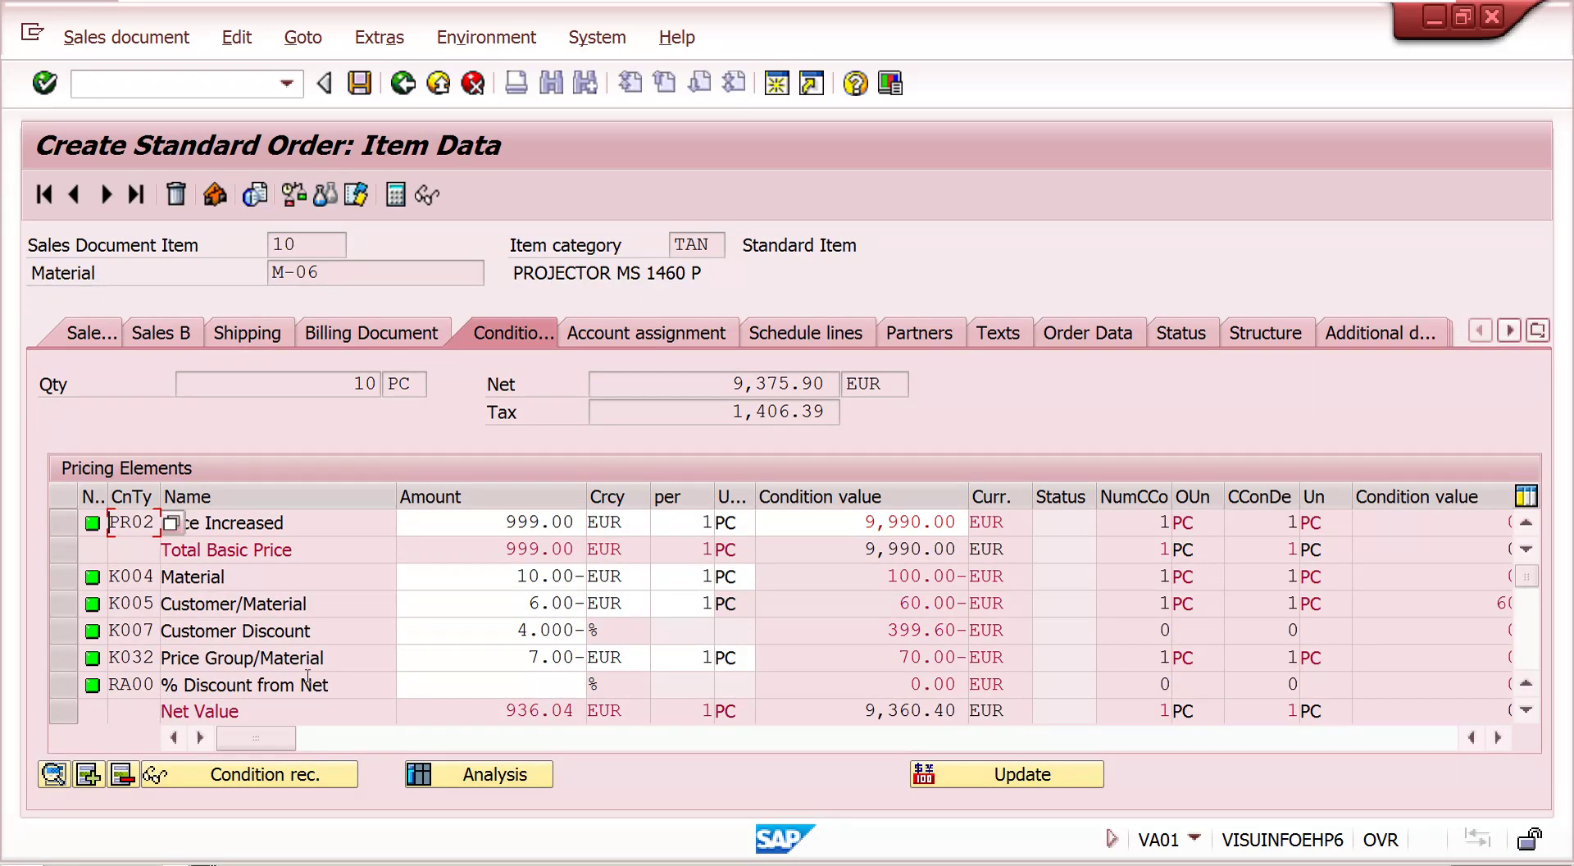
left_click(494, 684)
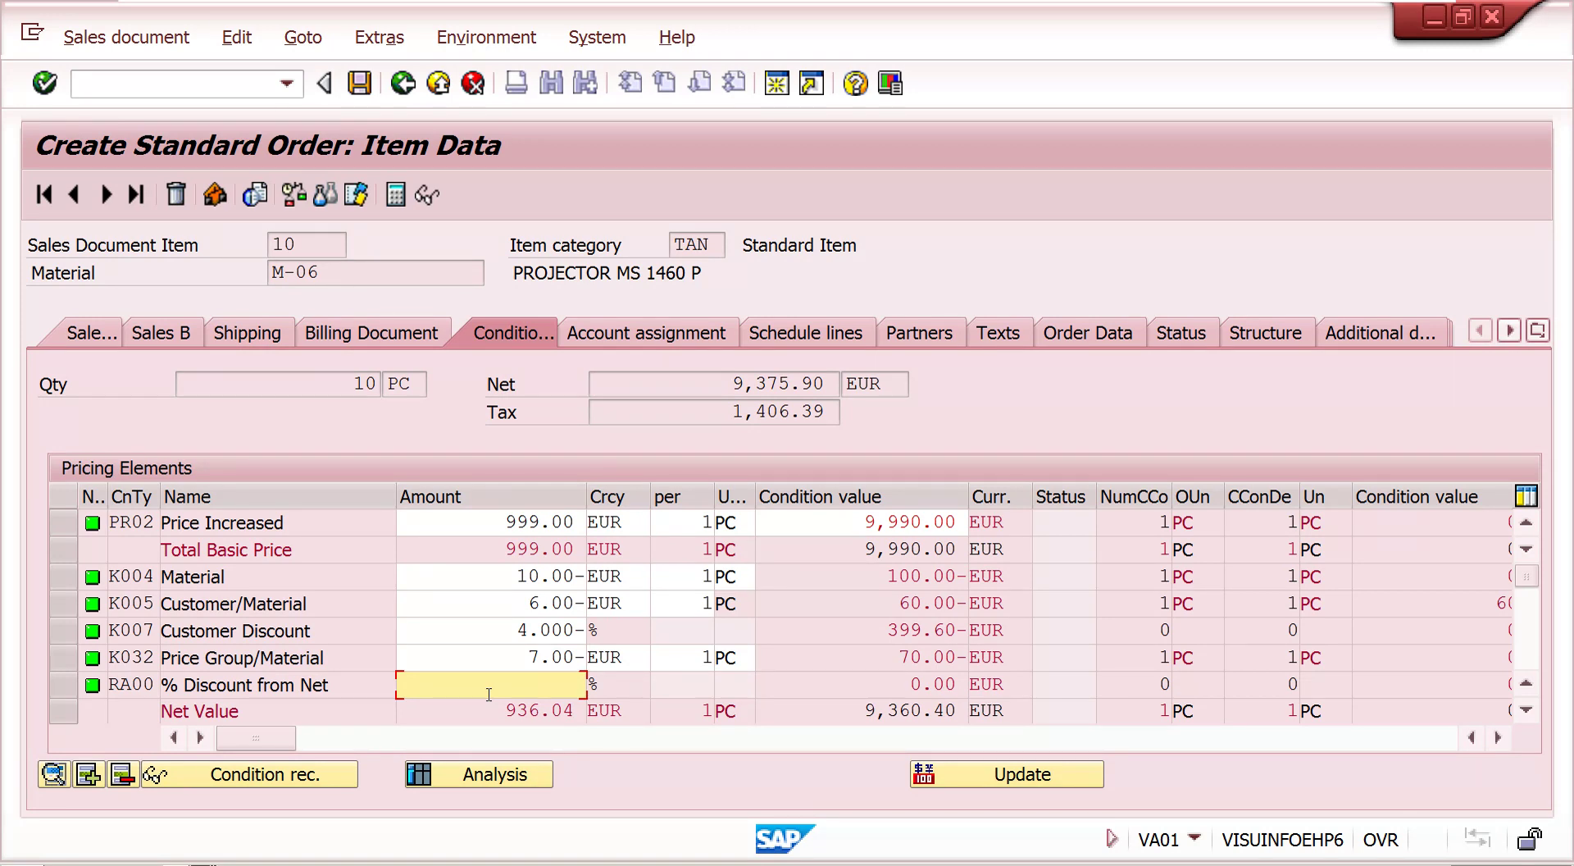
left_click(486, 519)
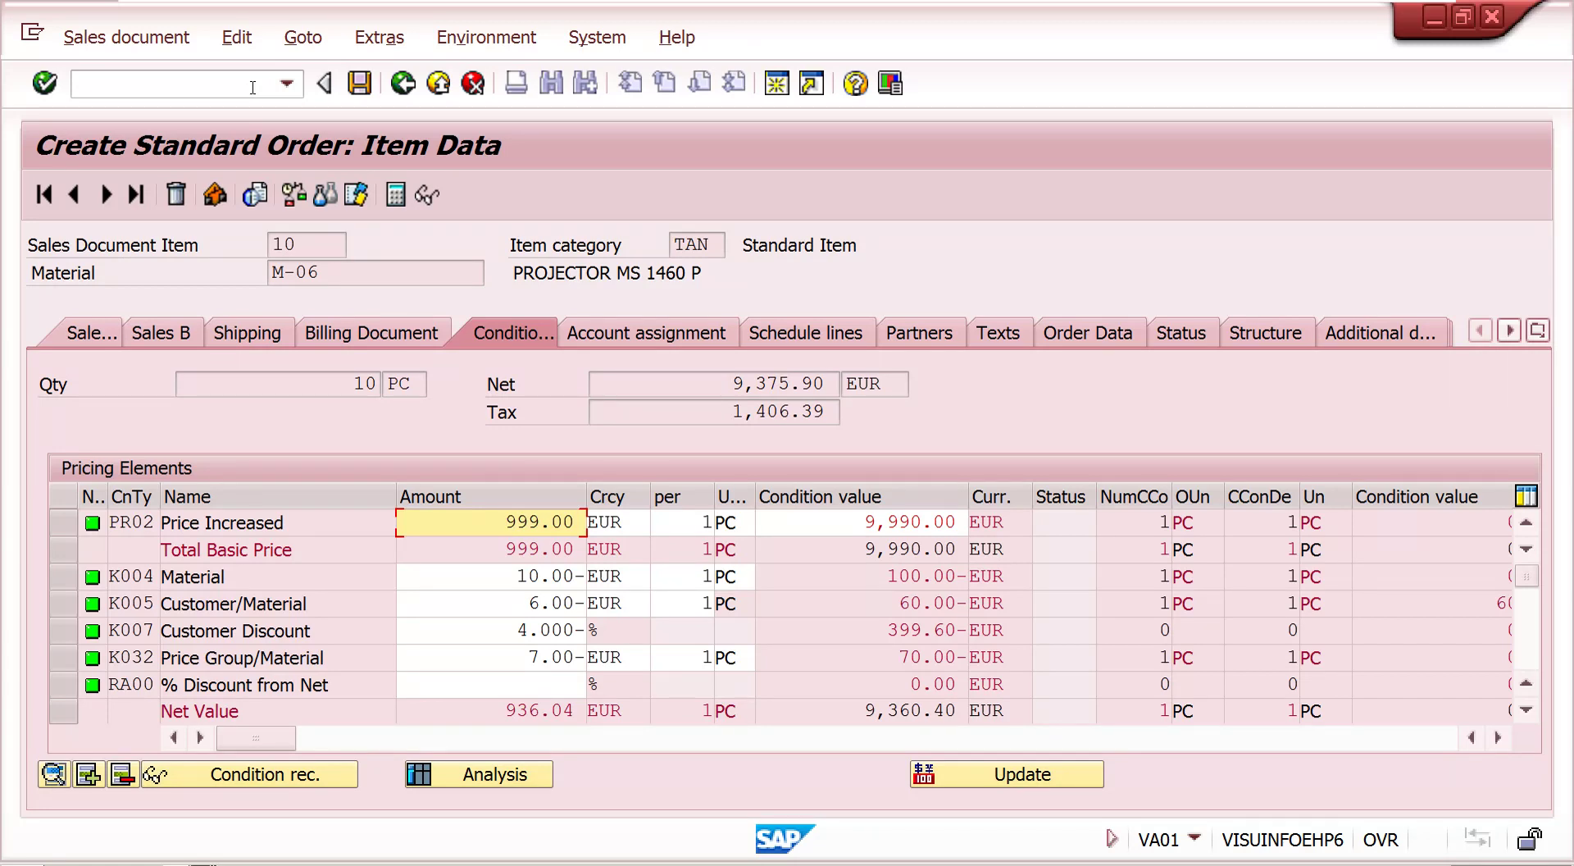
type("/")
left_click(253, 87)
type("v/06")
key("Return")
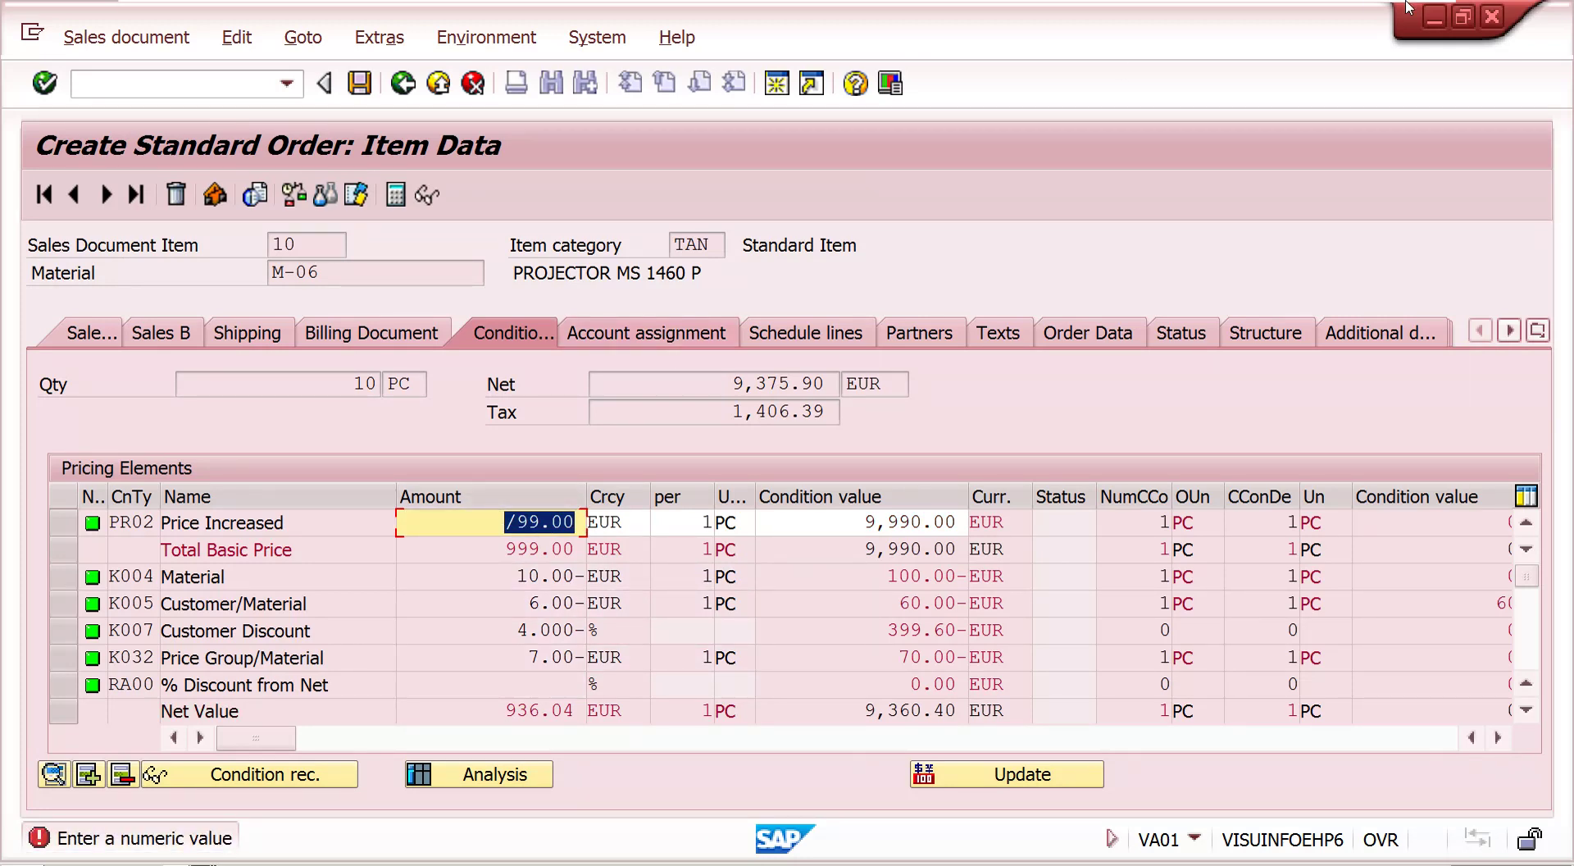
- Leave the order and open the condition types overview with transaction V/06
left_click(150, 85)
type("/")
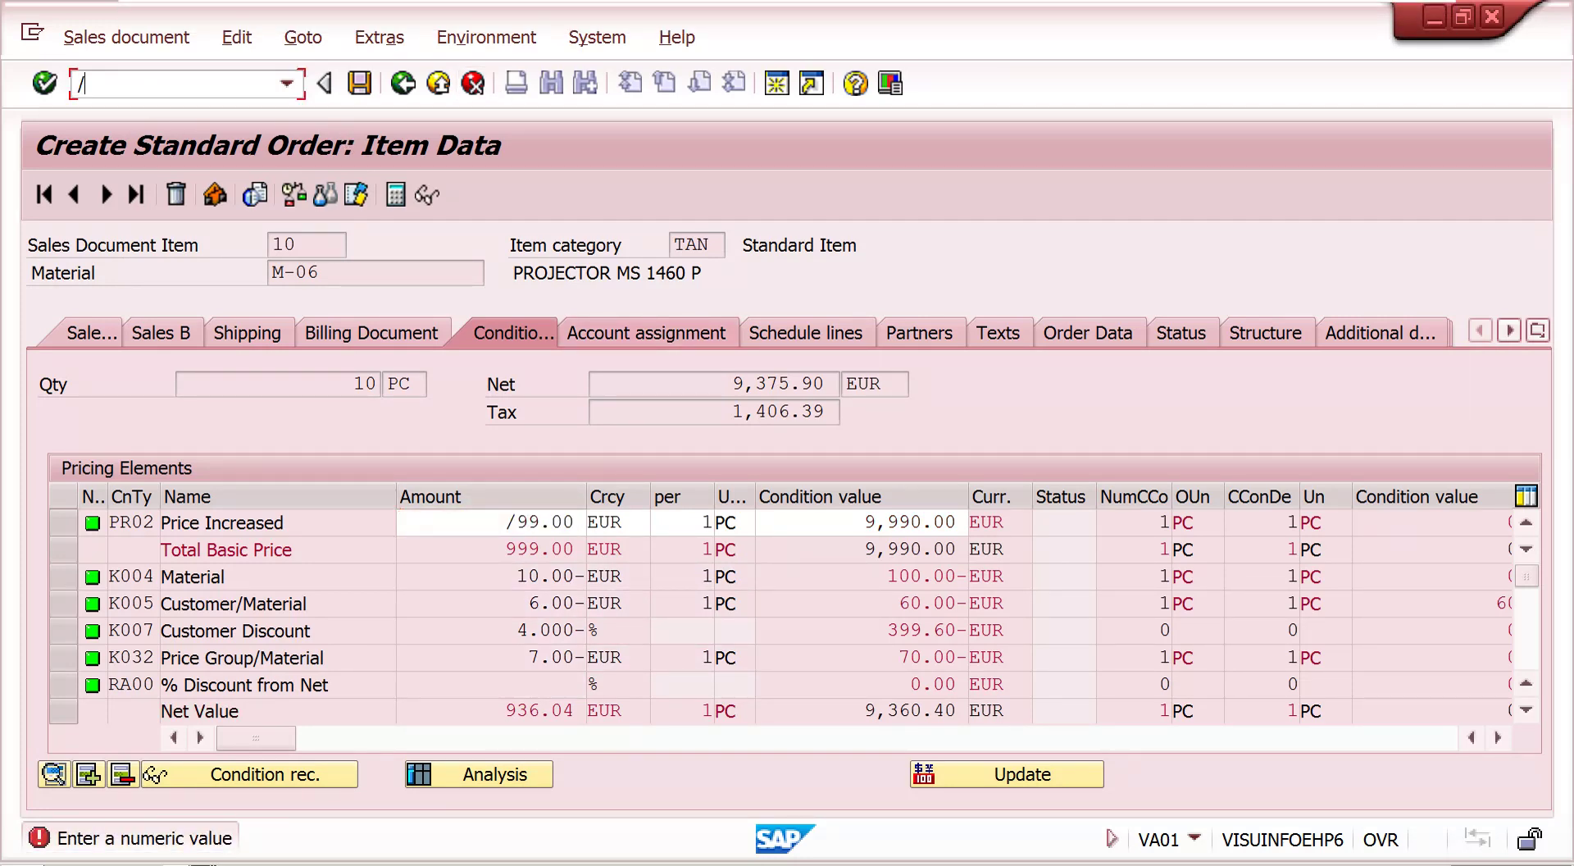
type("nv/06")
key("Return")
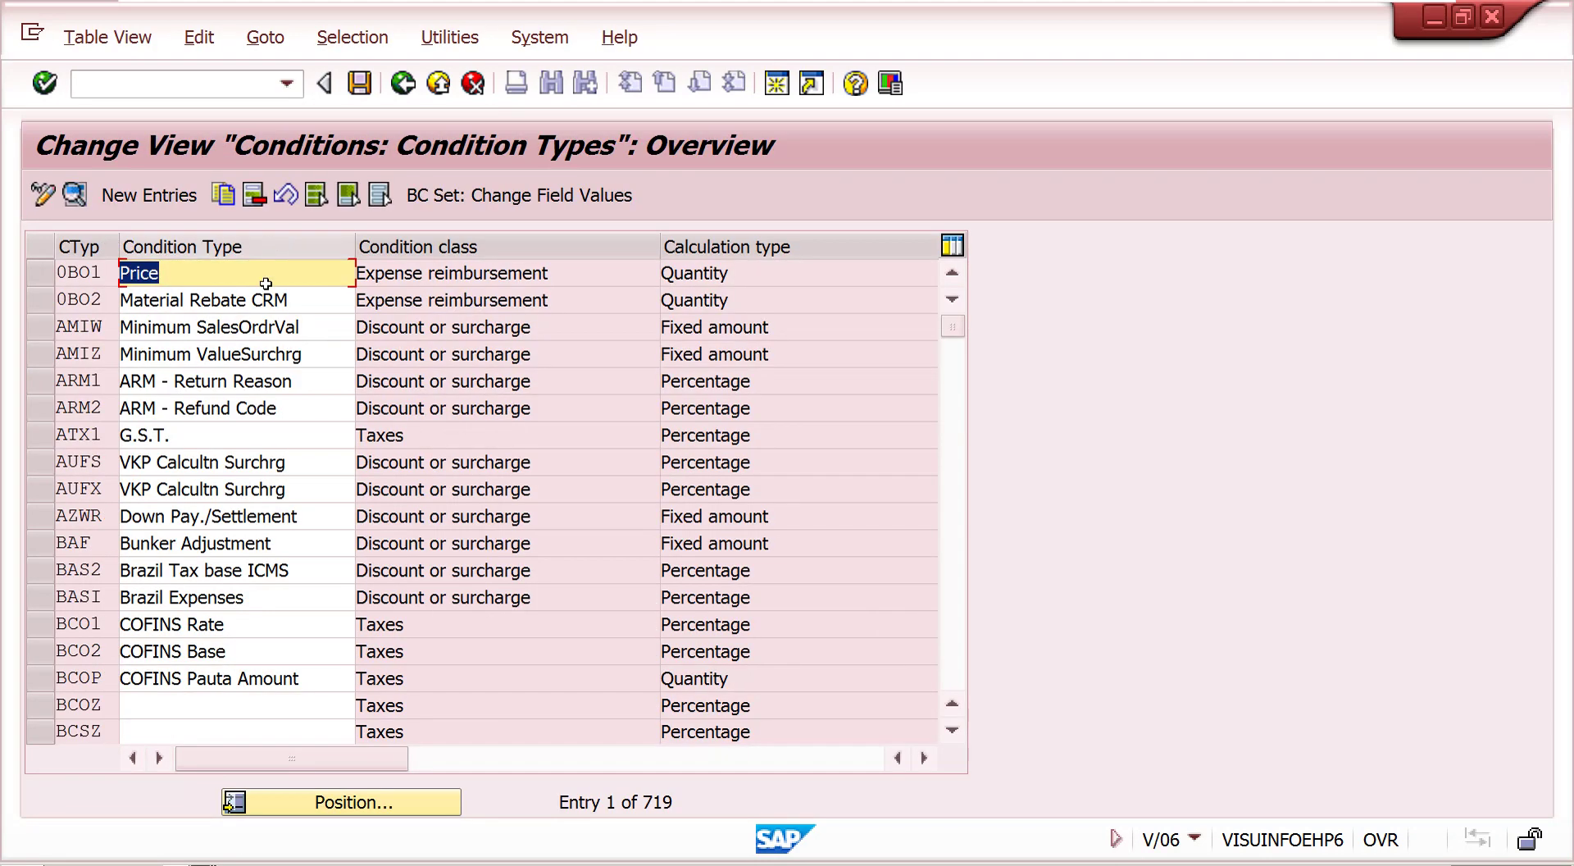
- Find condition type PR02, open its details and check the pricing procedure assigned in its master data
left_click(382, 805)
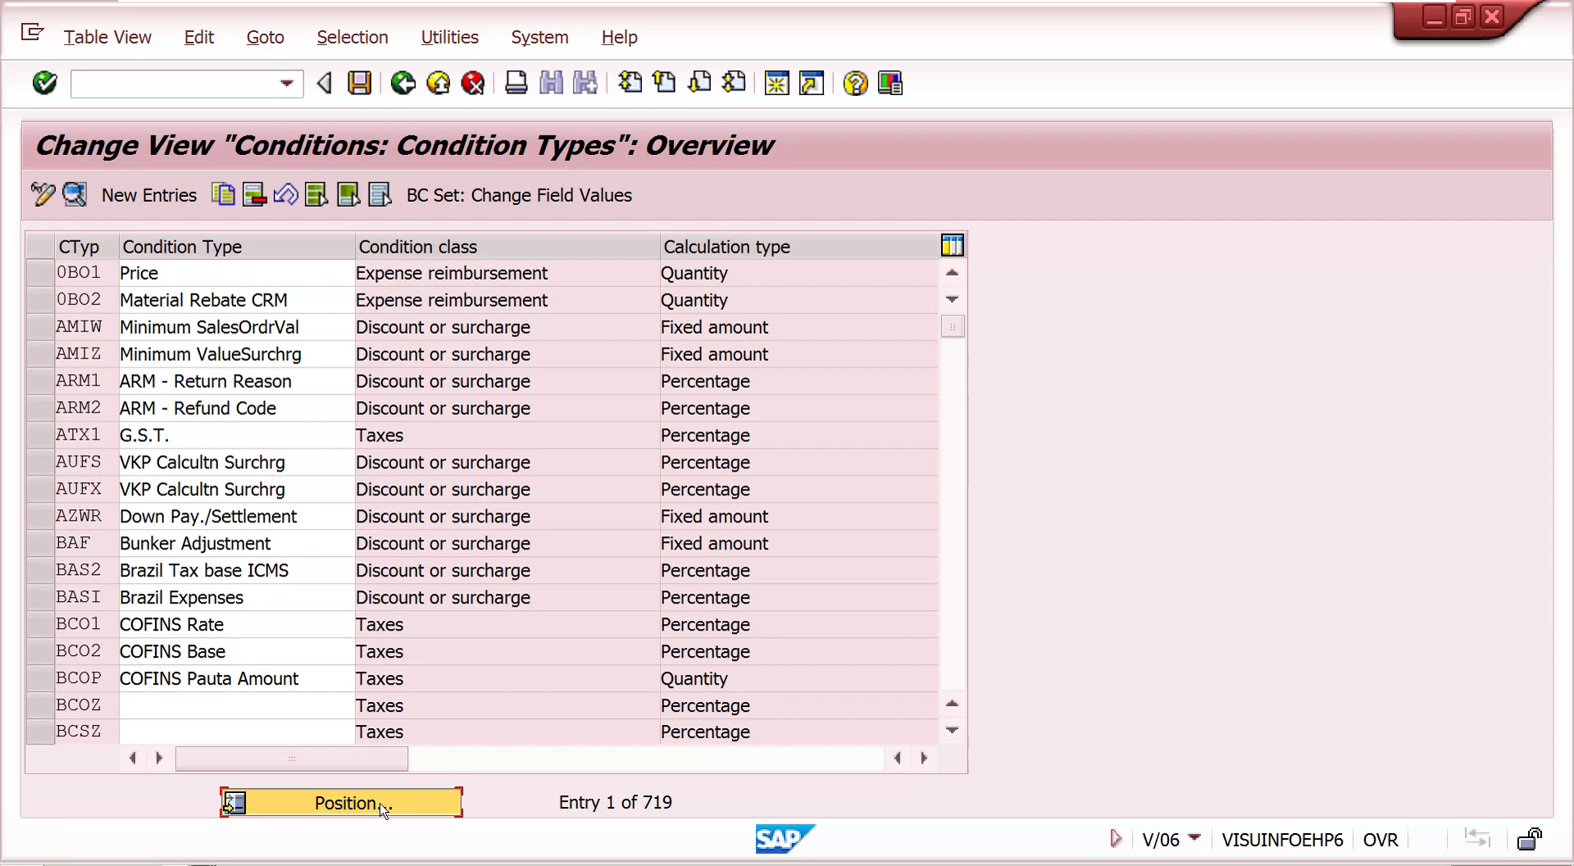
type("pr02")
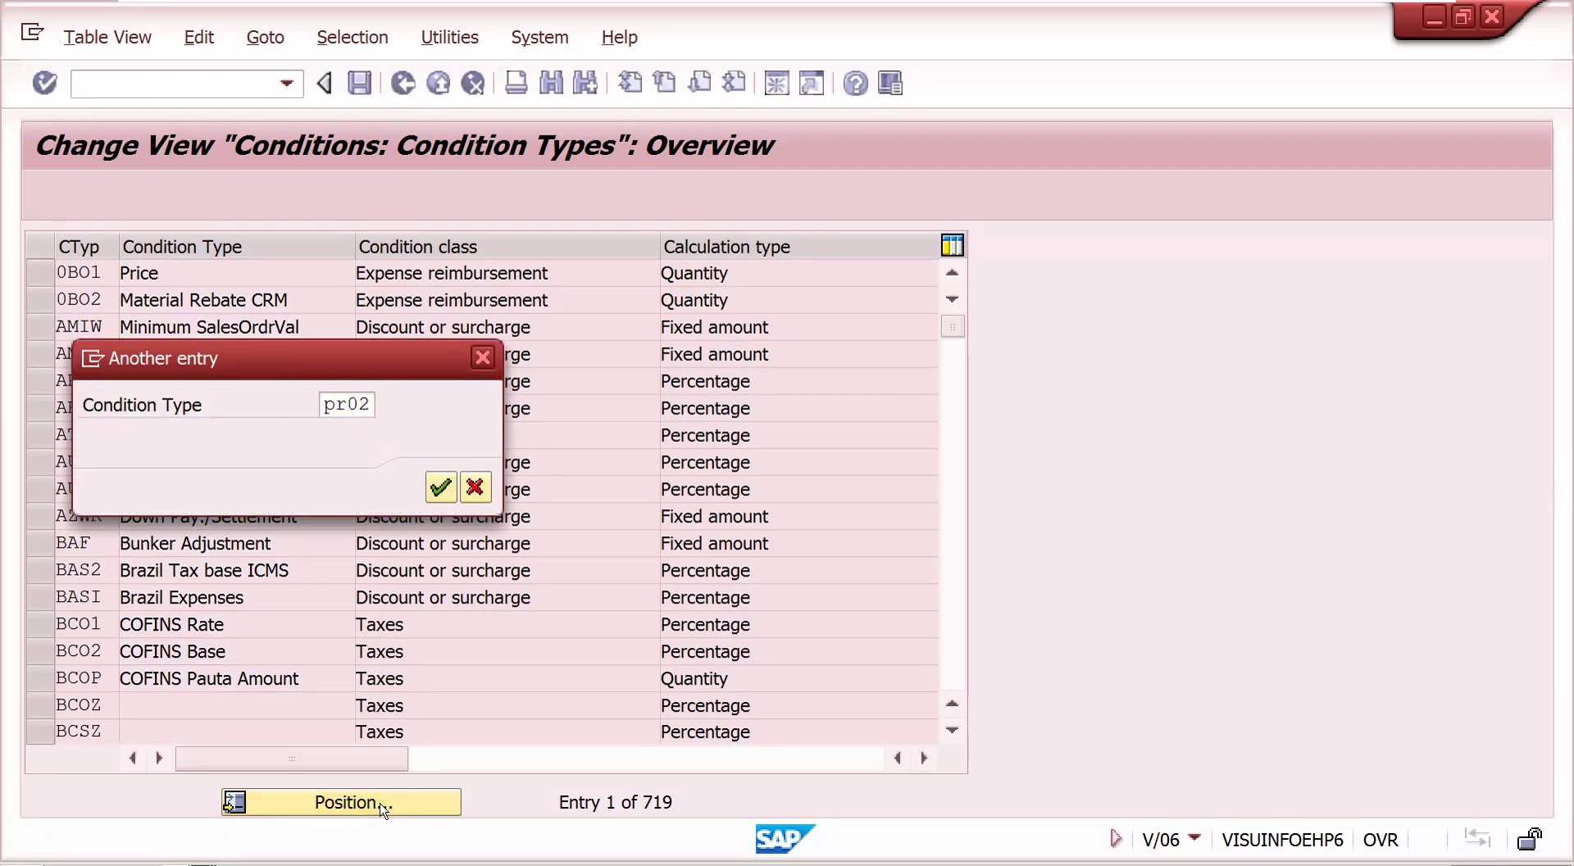
key("Return")
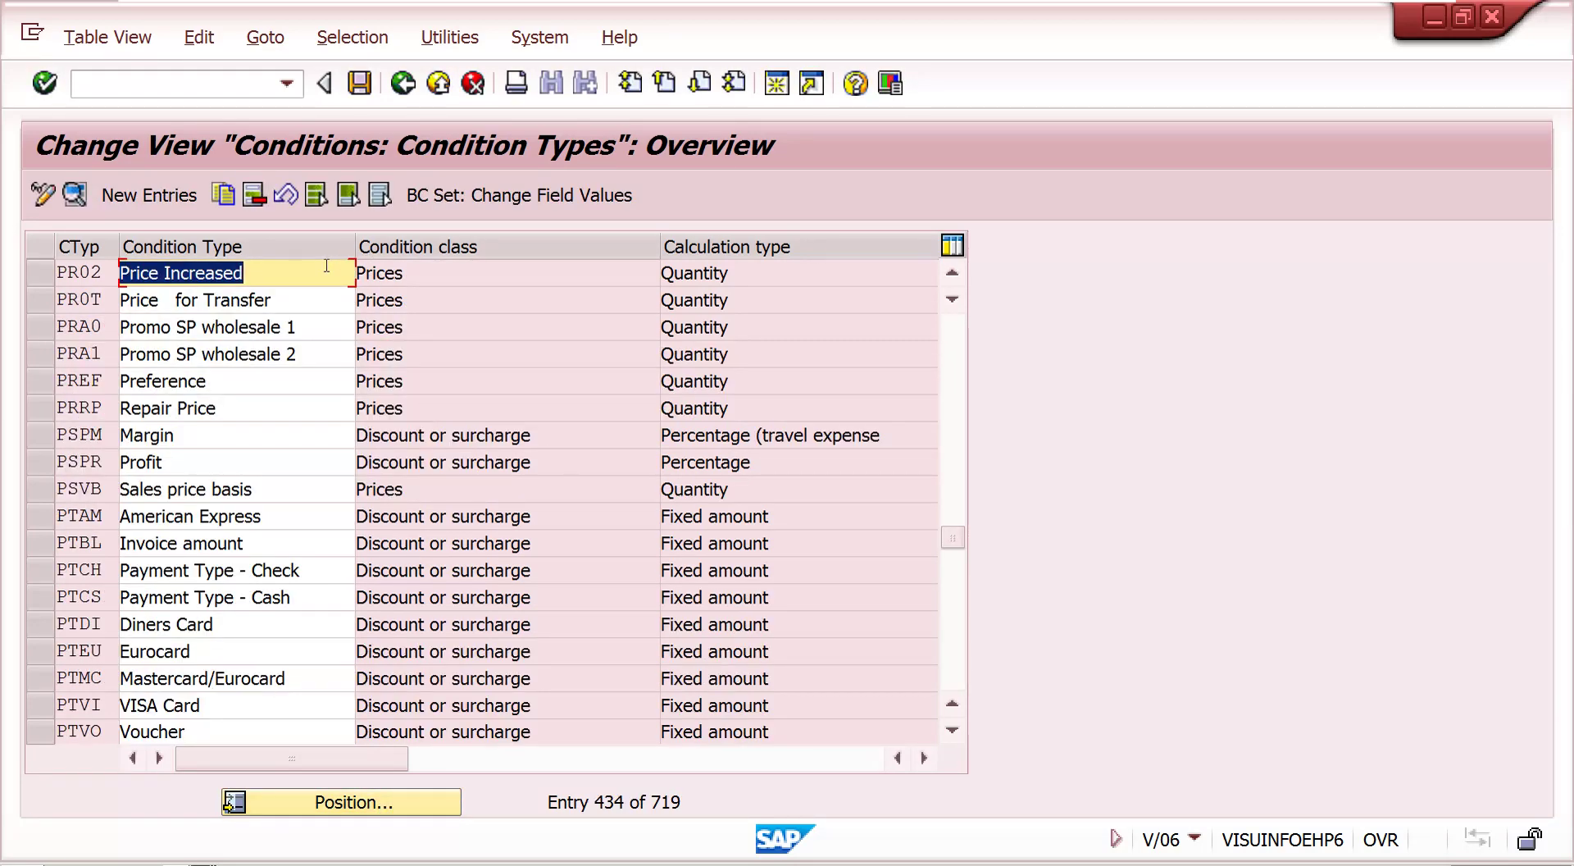
left_click(326, 265)
double_click(281, 270)
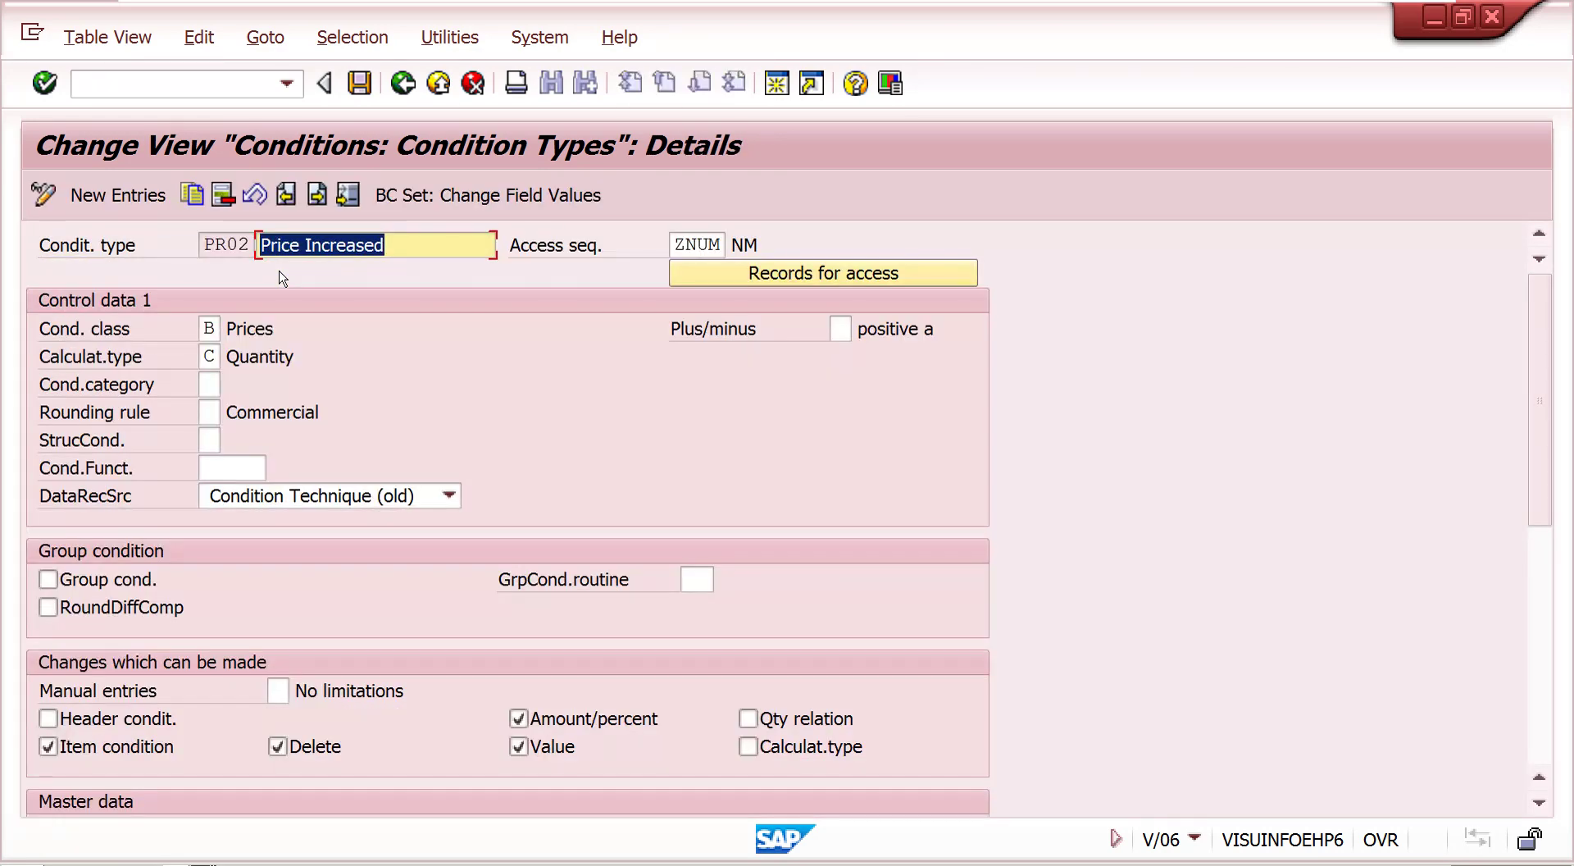
left_click(1522, 705)
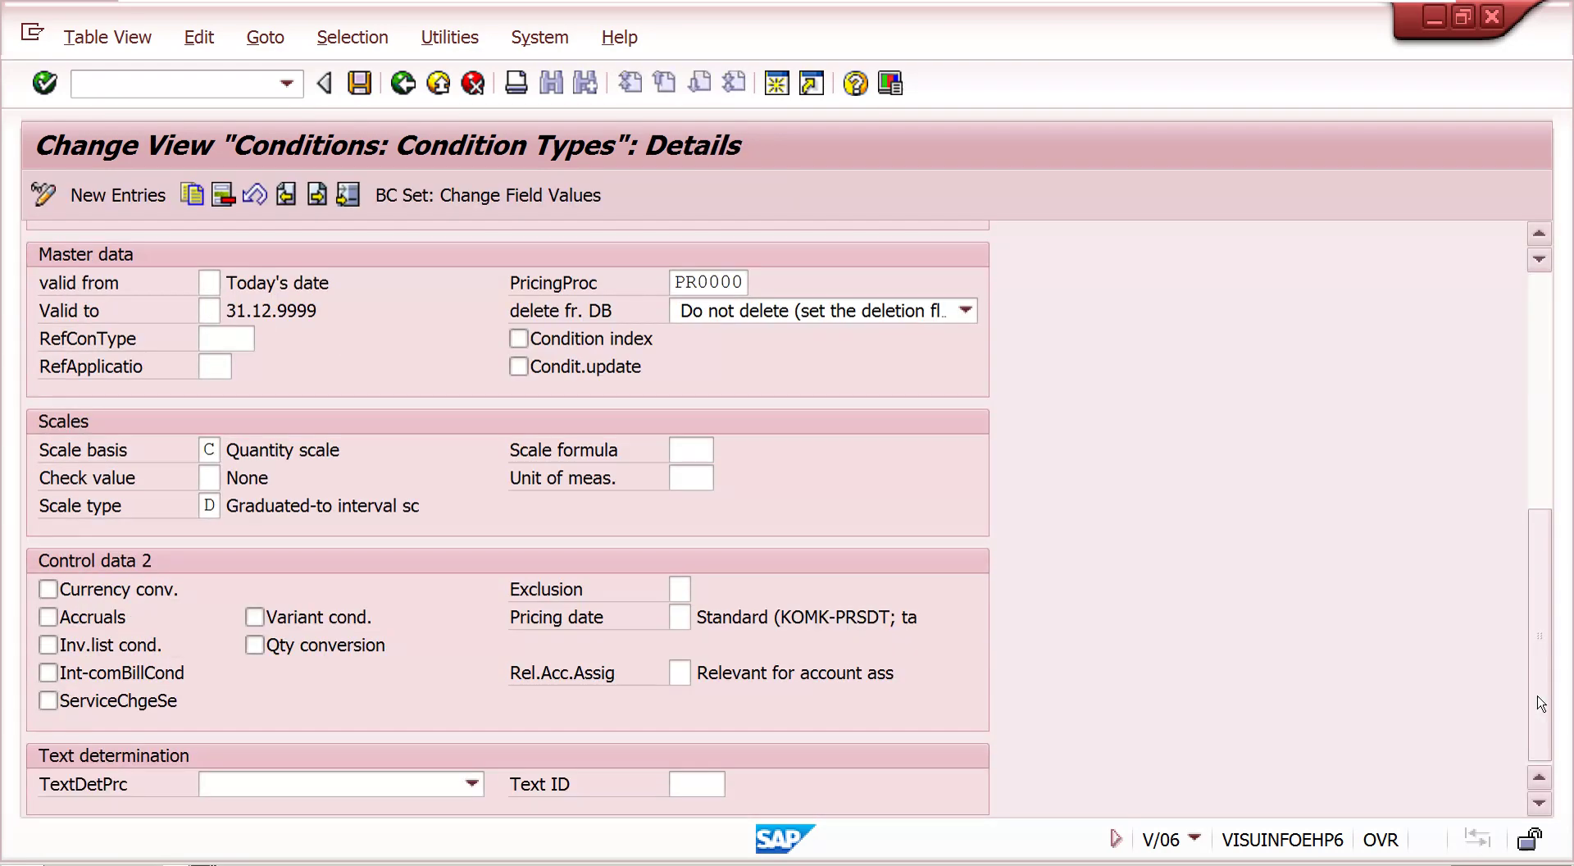
left_click(702, 283)
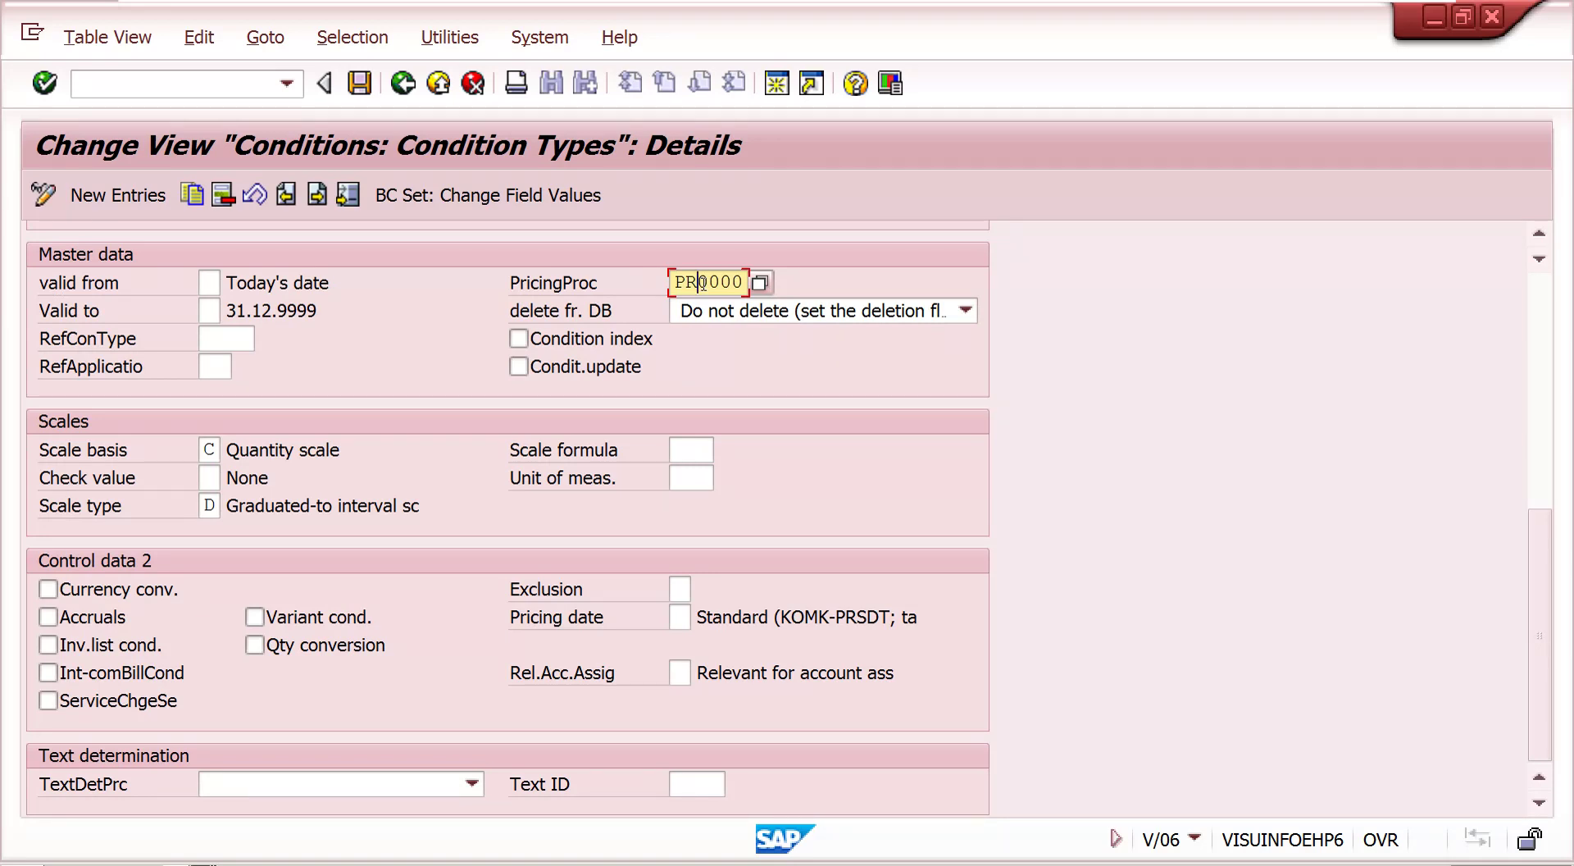
- Display the control steps of procedure PR0000 in transaction V/08 and examine its RA00 and PR02 entries
left_click(147, 80)
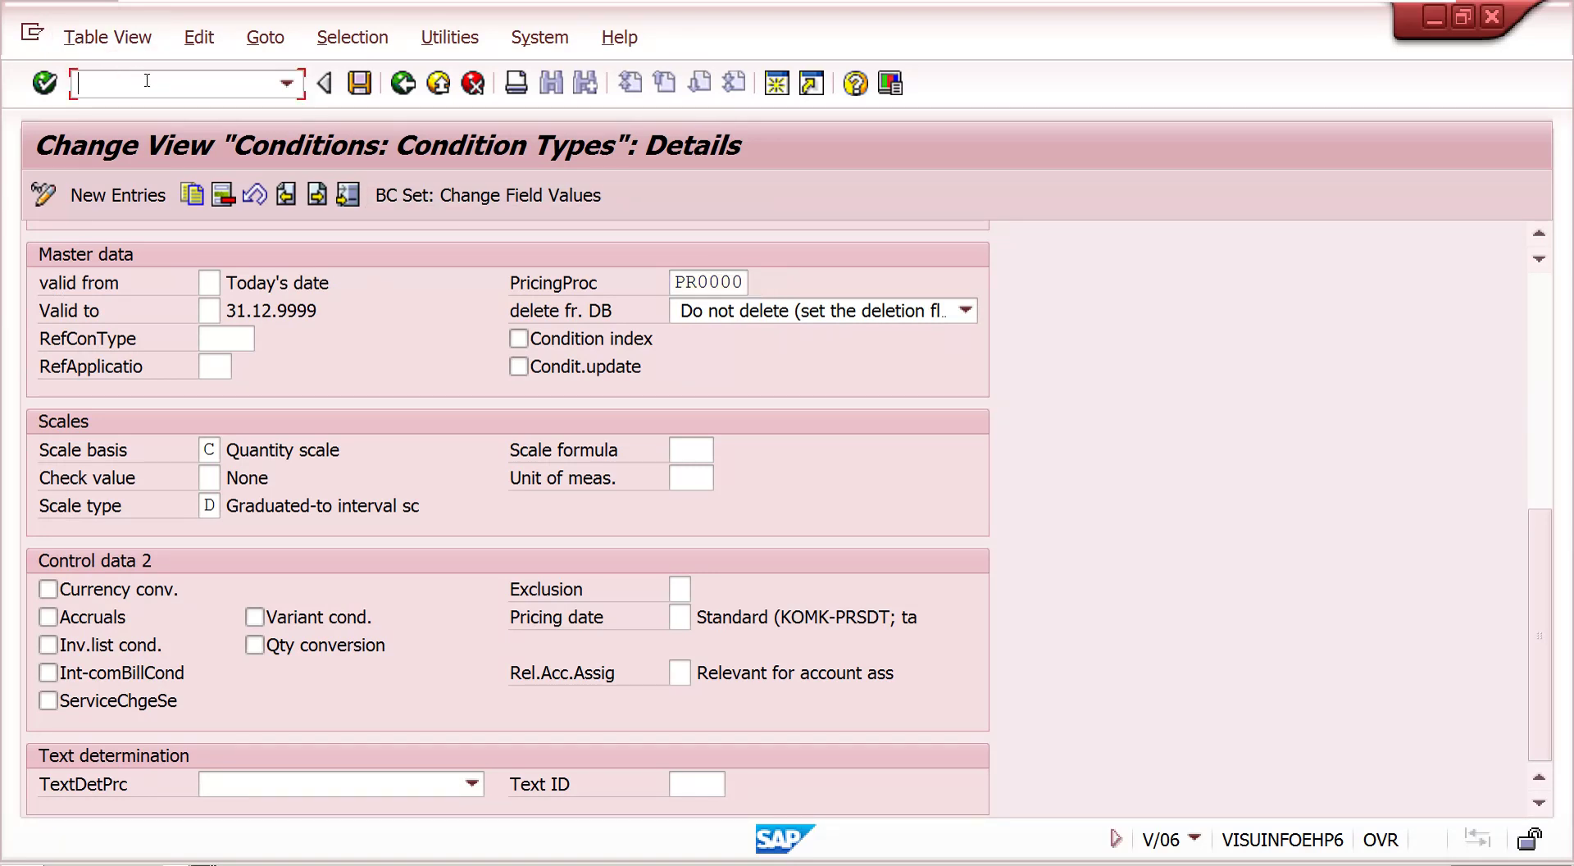
type("/nv/0")
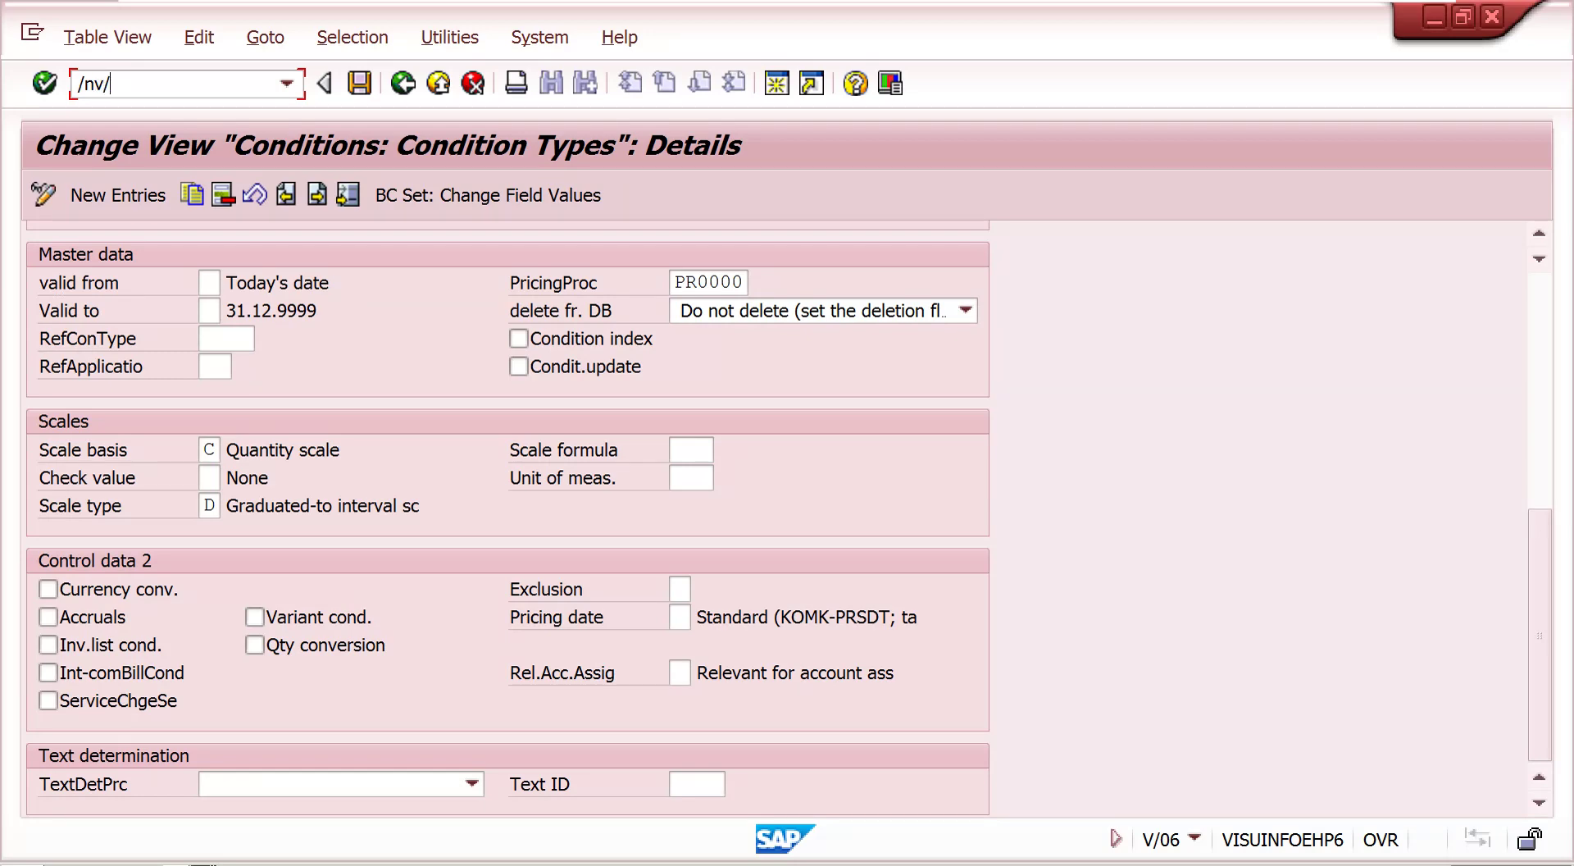
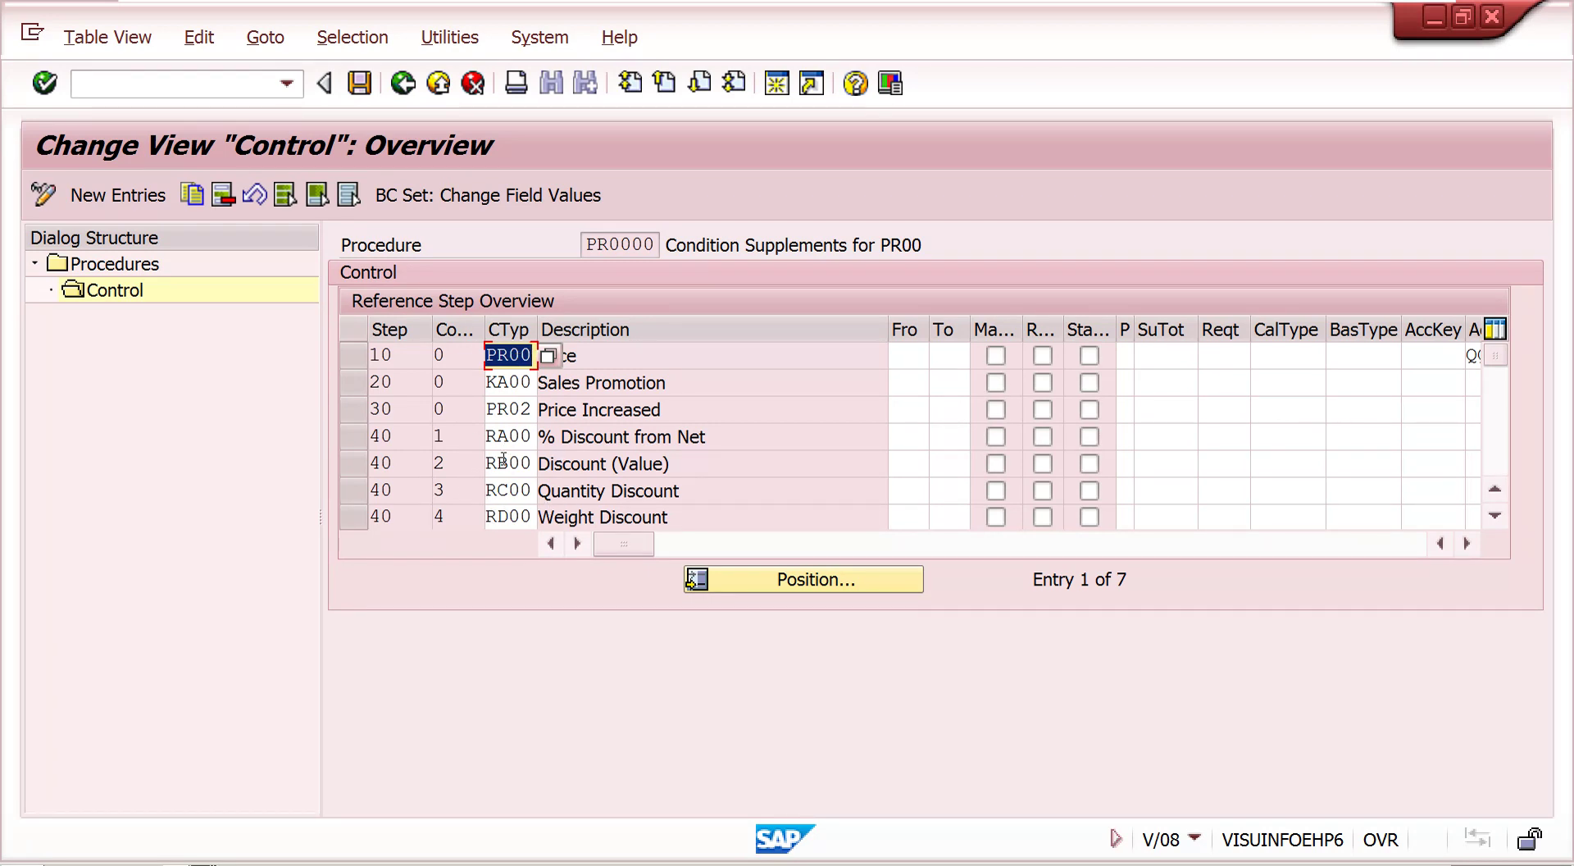
left_click(441, 436)
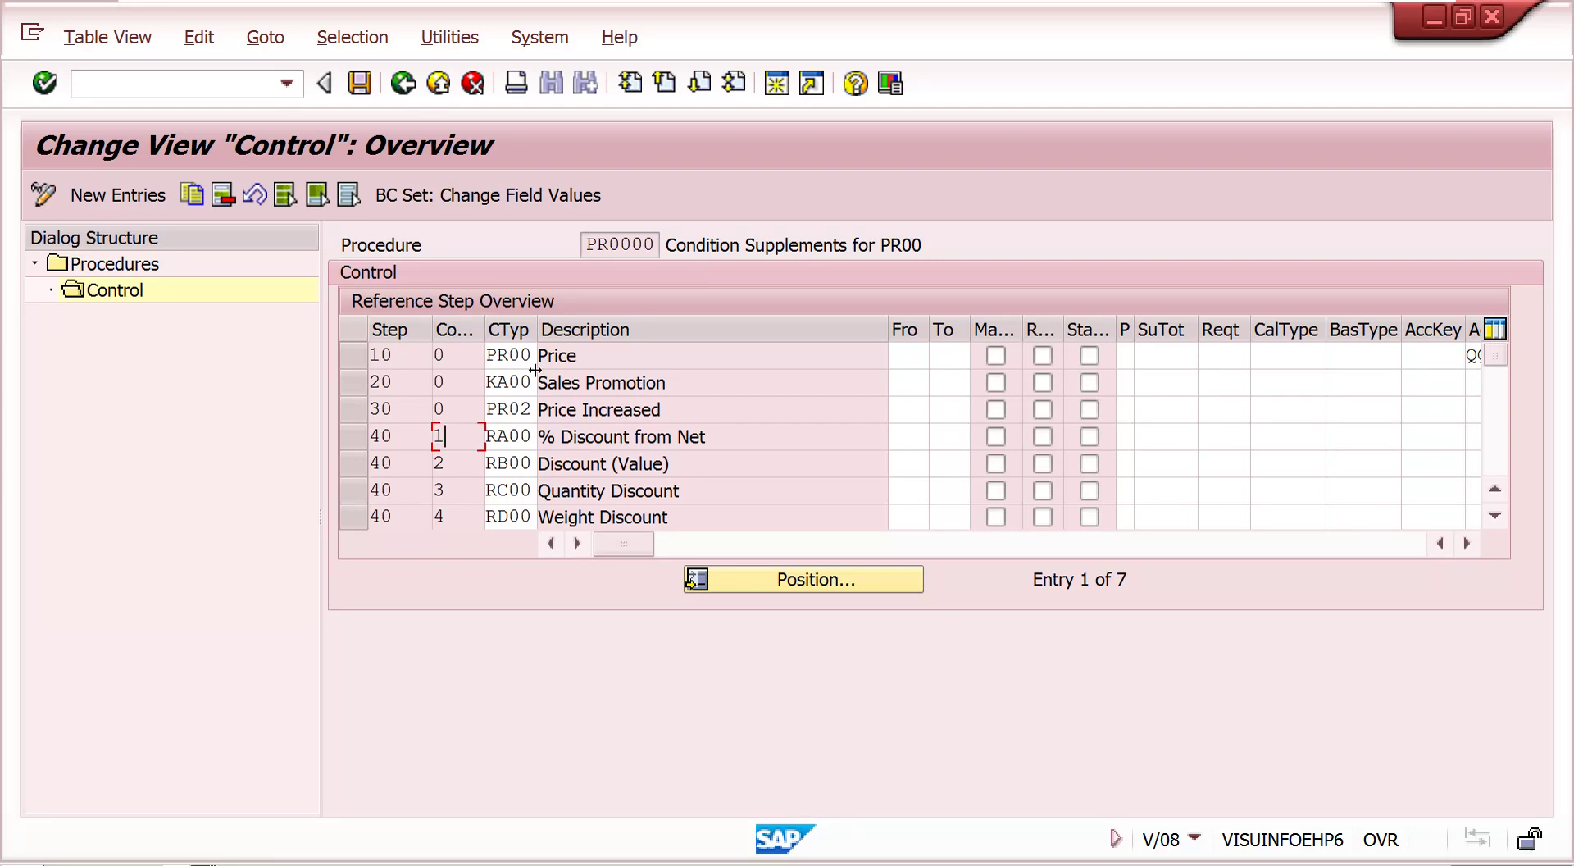
left_click(508, 408)
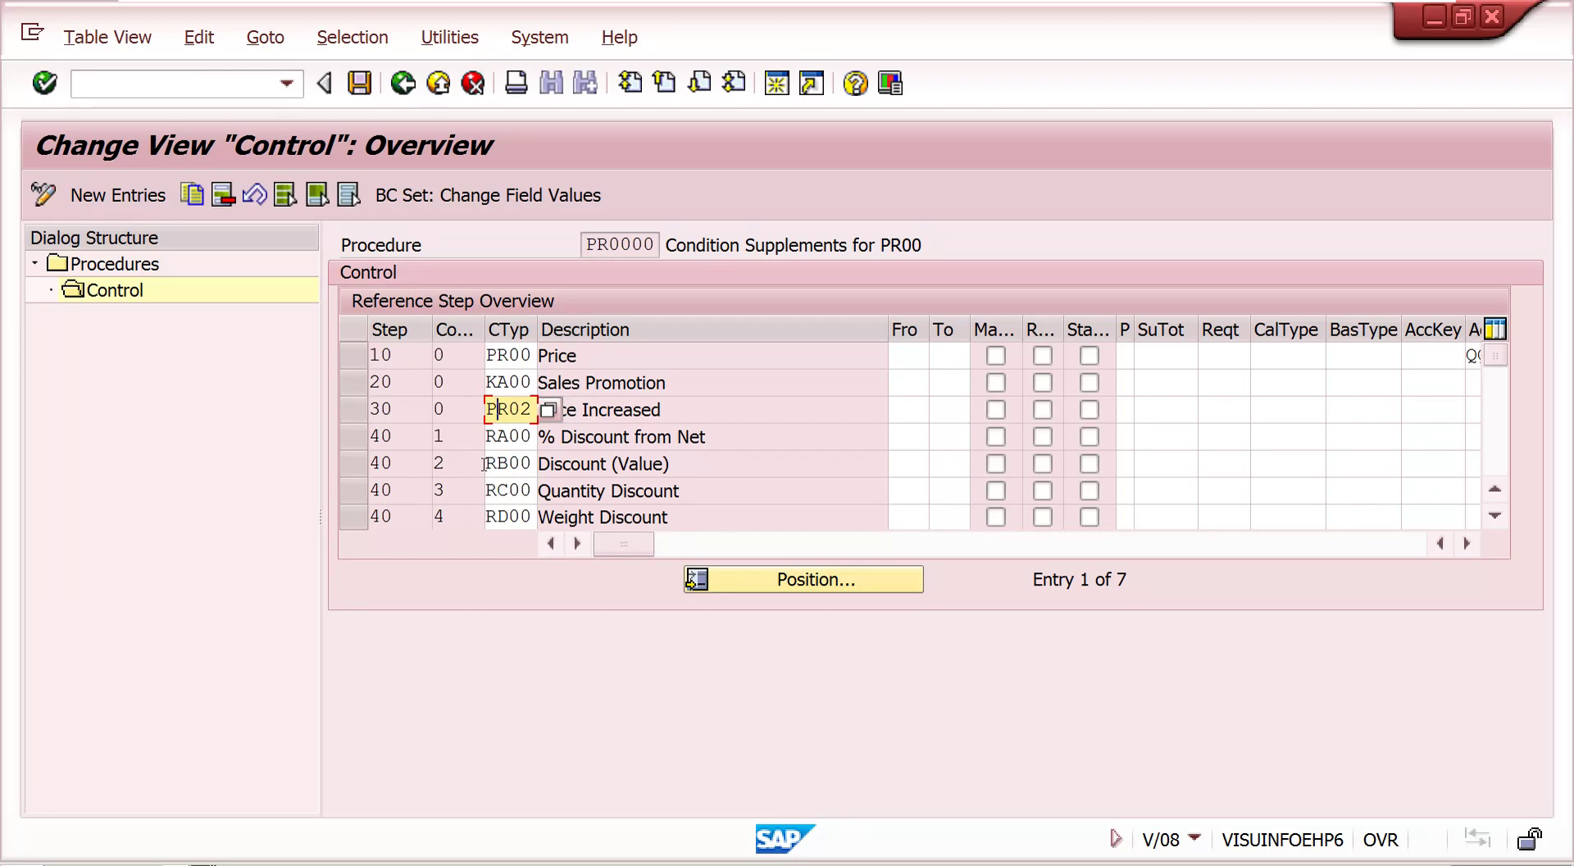
- Return to the procedures overview, locate procedure ZSKRN and open its control data
left_click(402, 83)
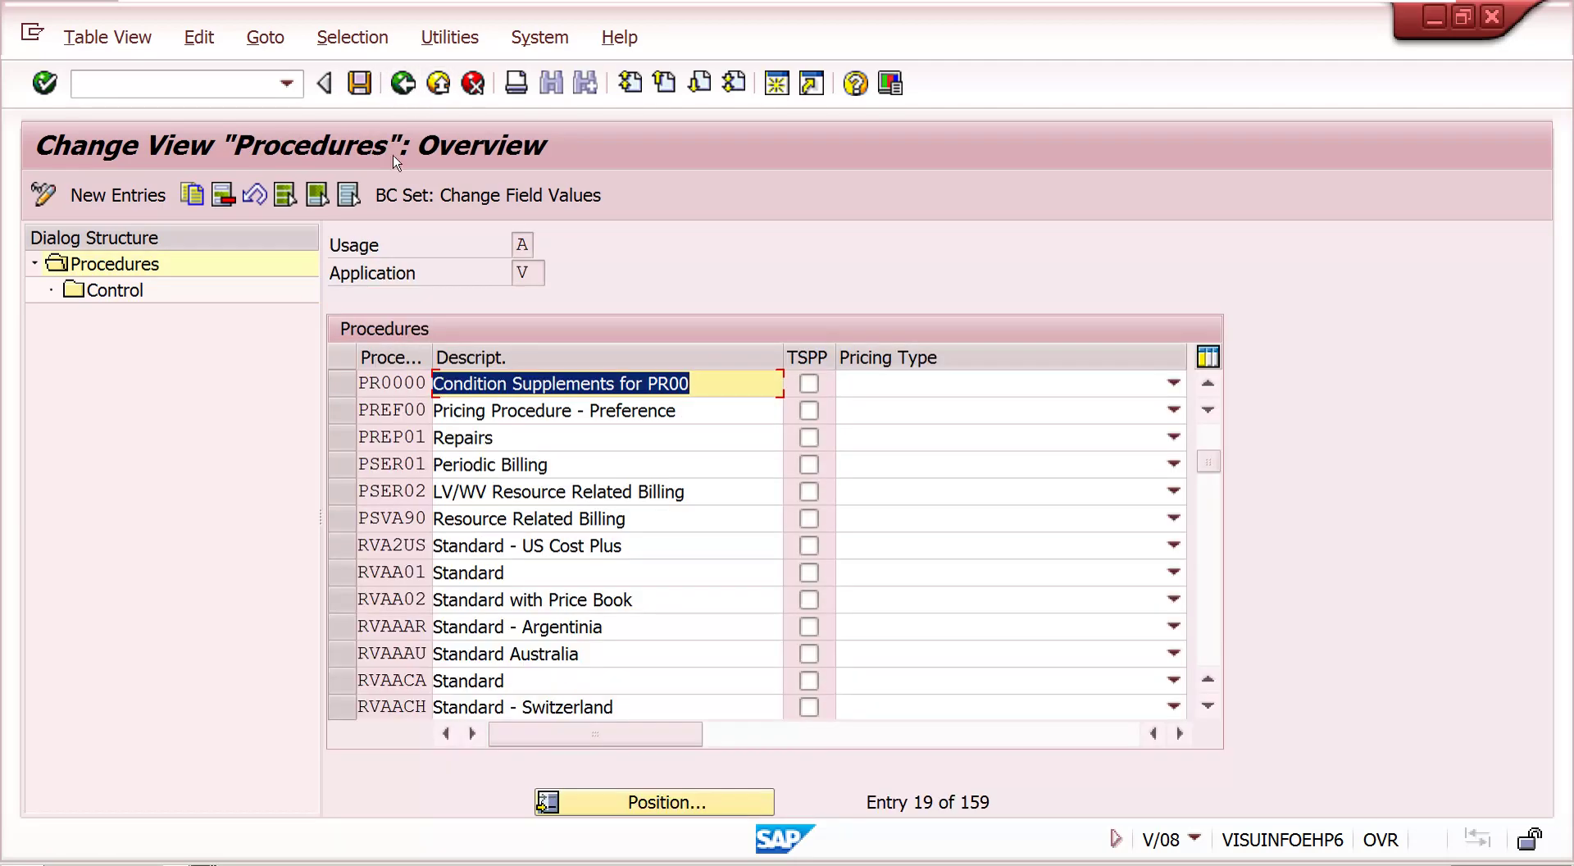
left_click(688, 806)
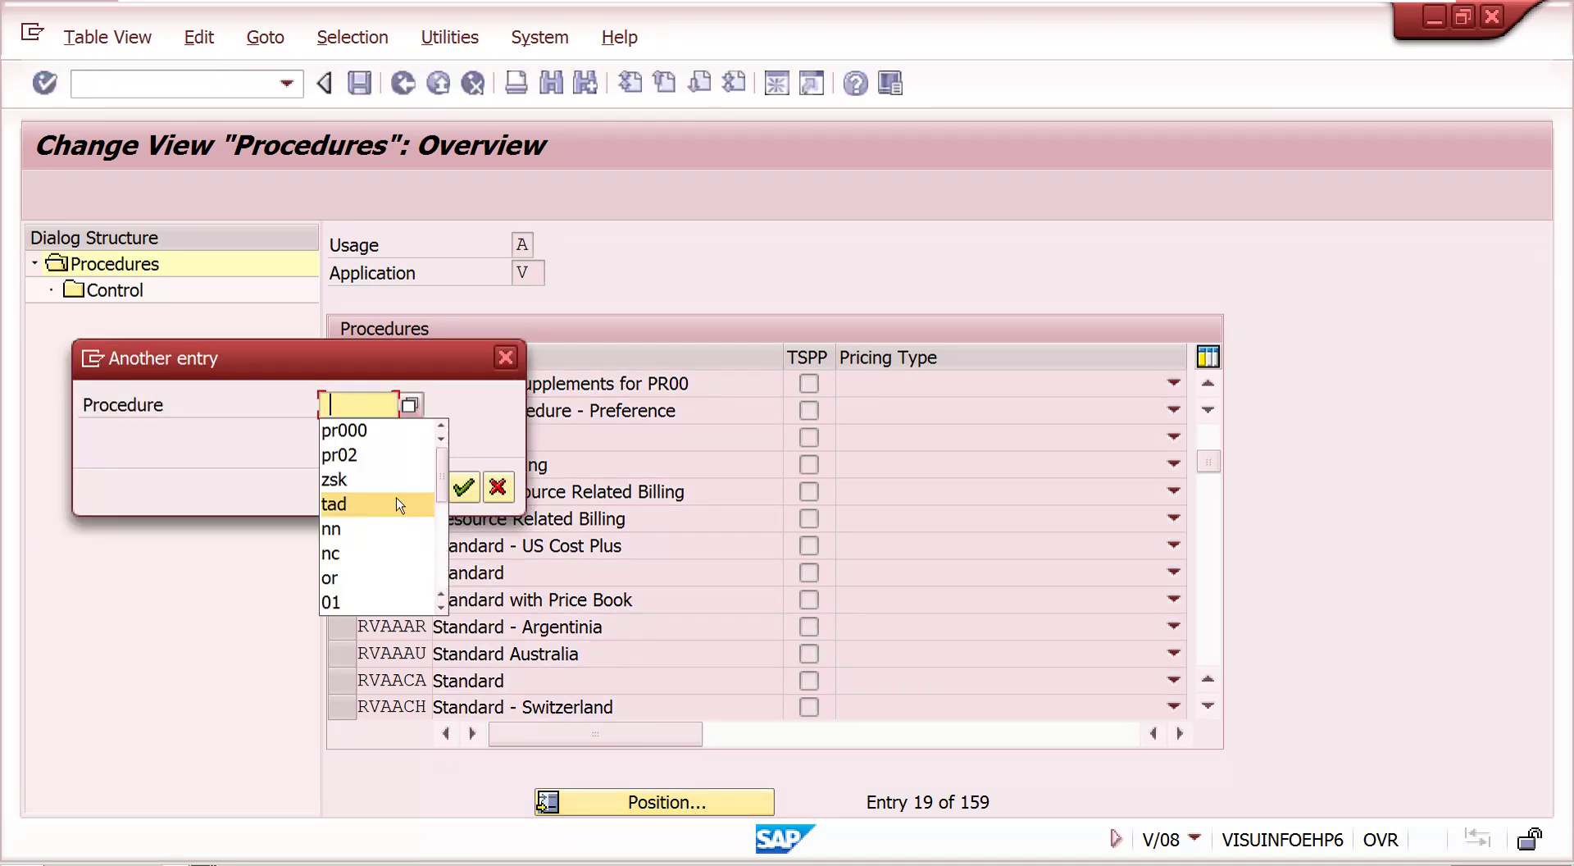
left_click(379, 480)
key("Return")
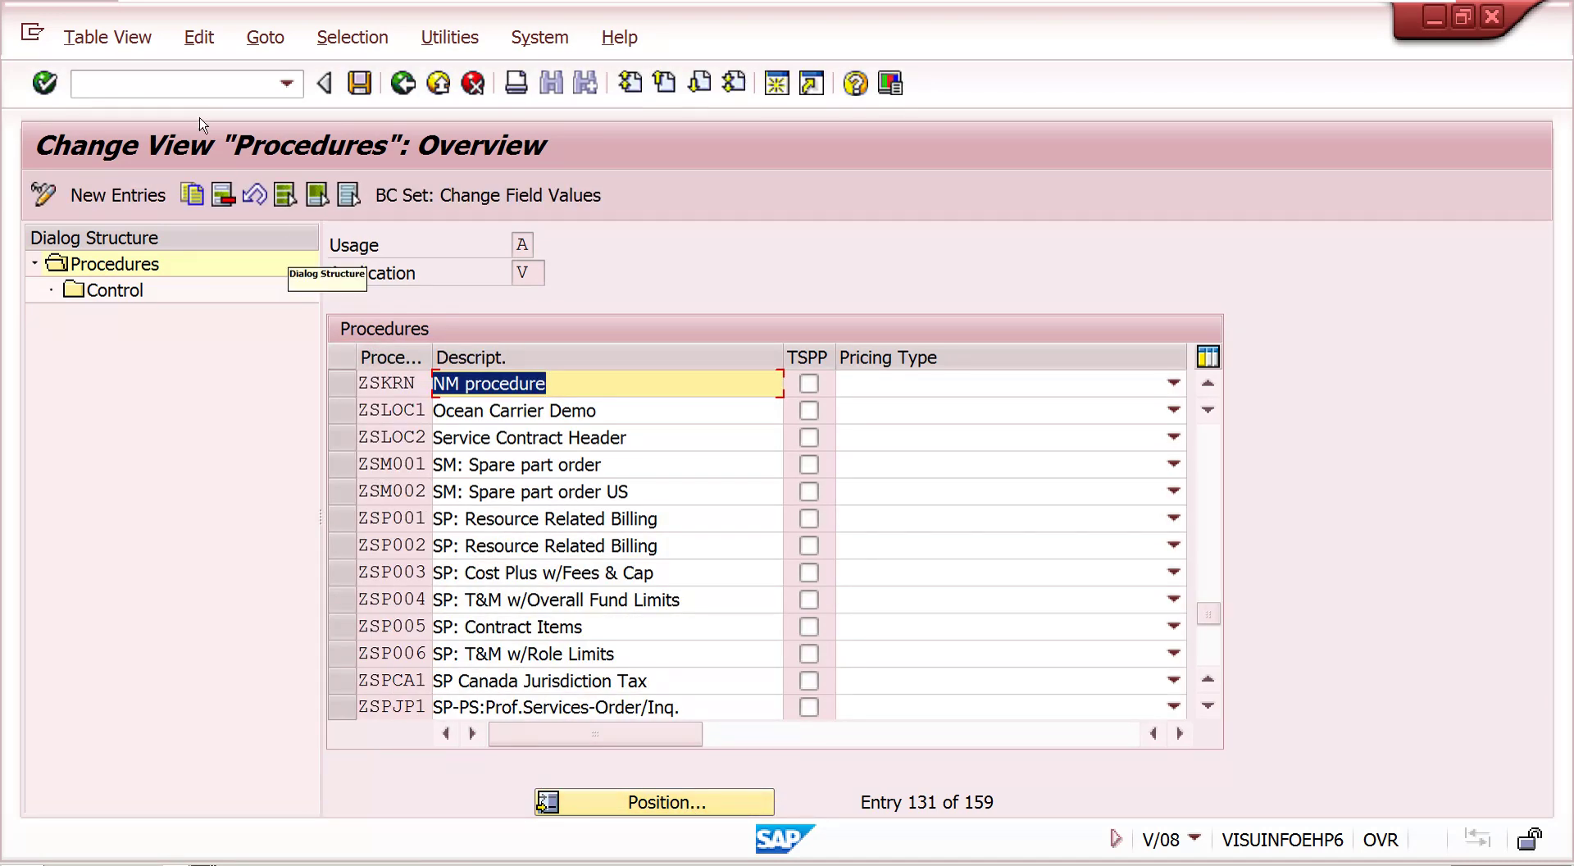
left_click(343, 384)
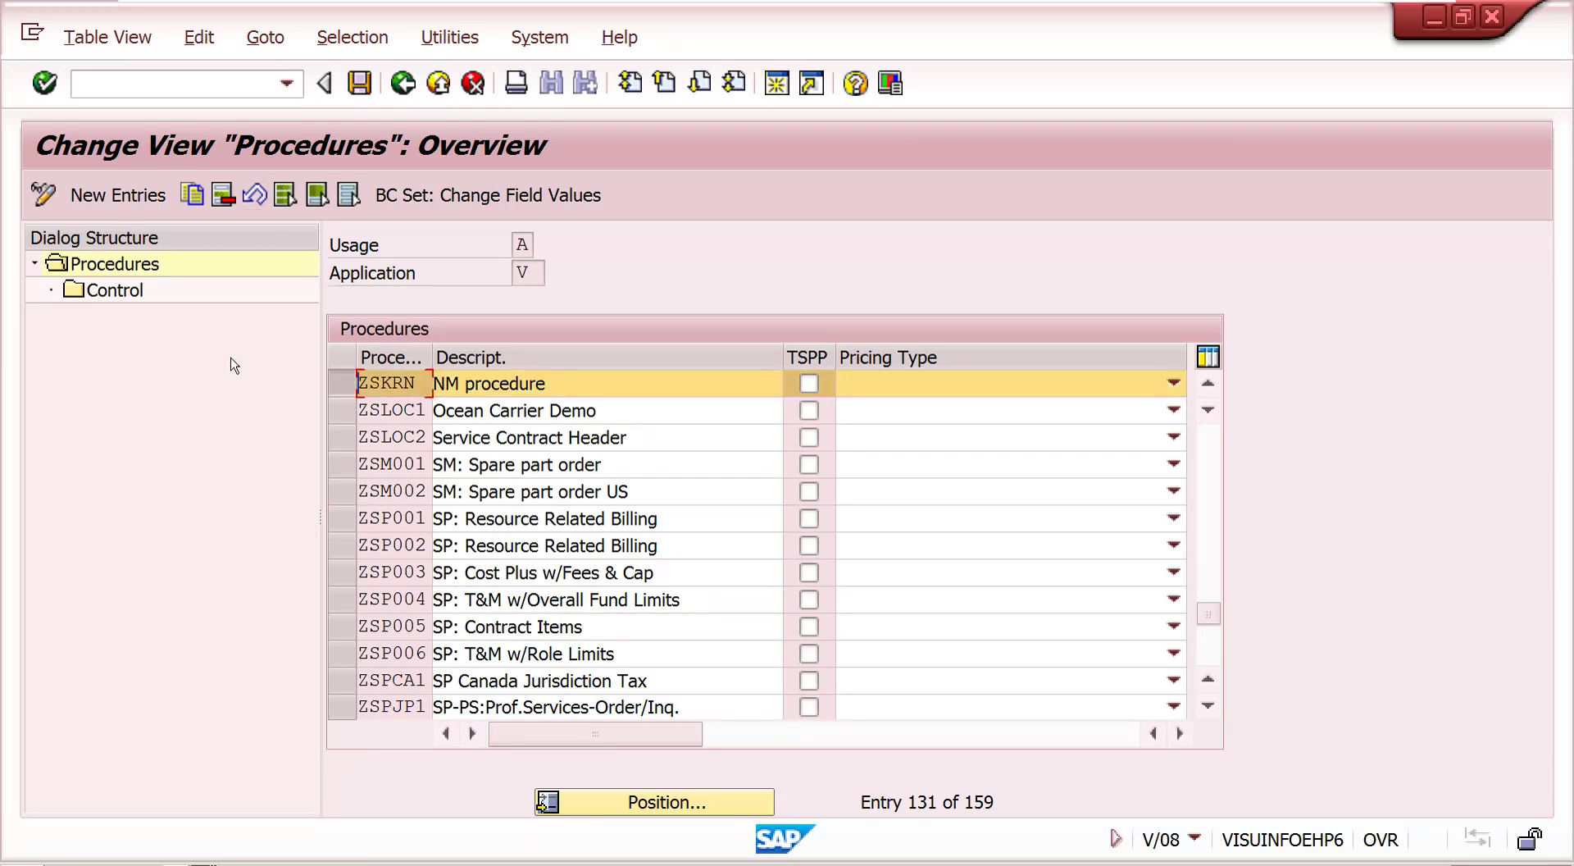
double_click(105, 292)
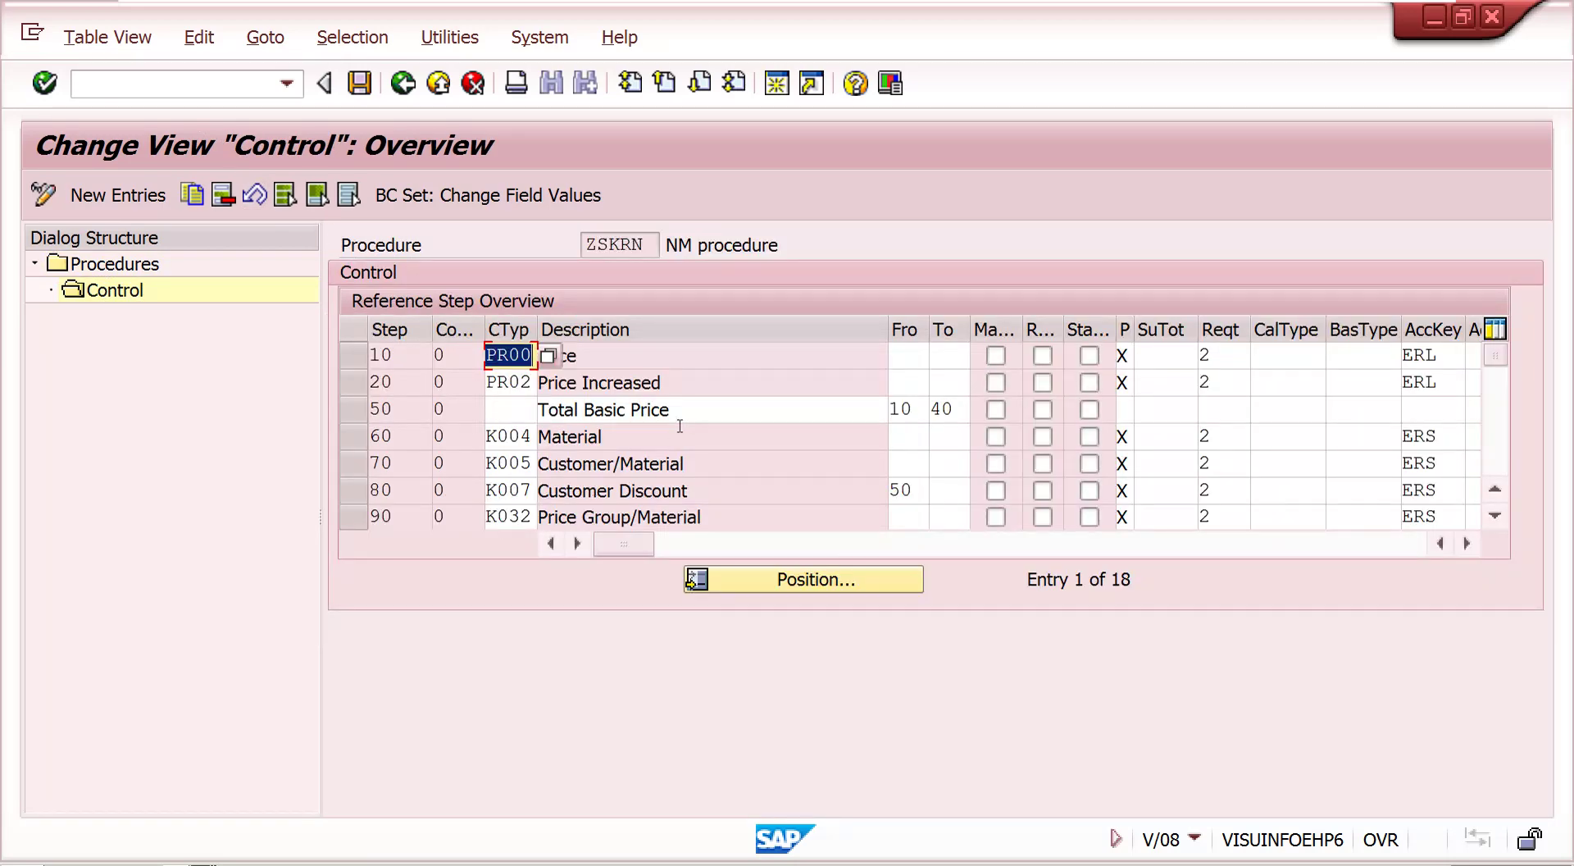
- Examine the condition types in procedure ZSKRN's reference steps, including PR02 and K032
left_click(524, 389)
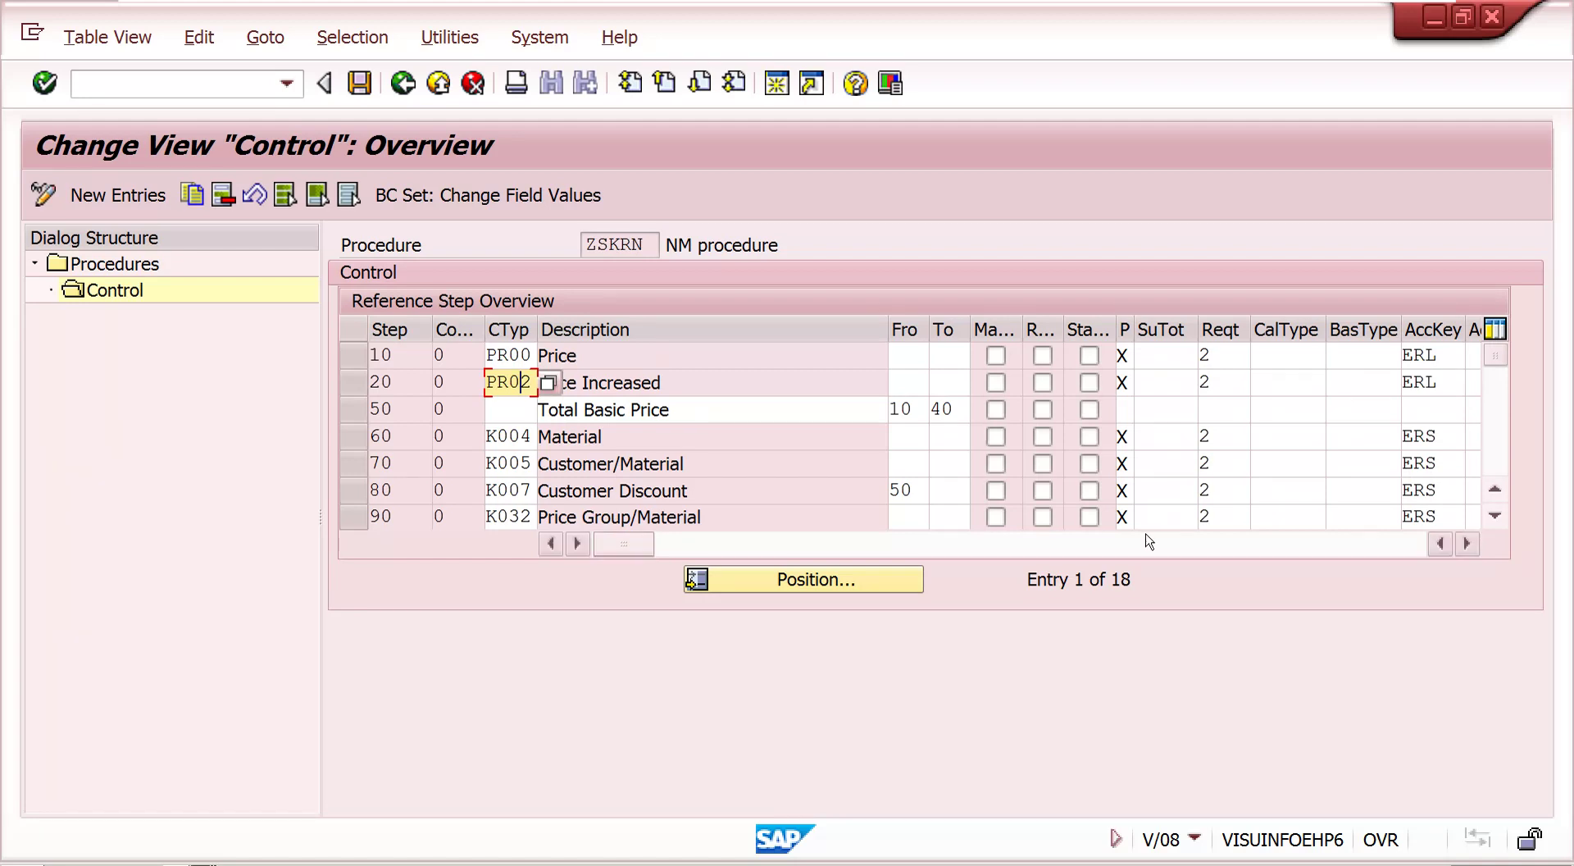
left_click(1495, 515)
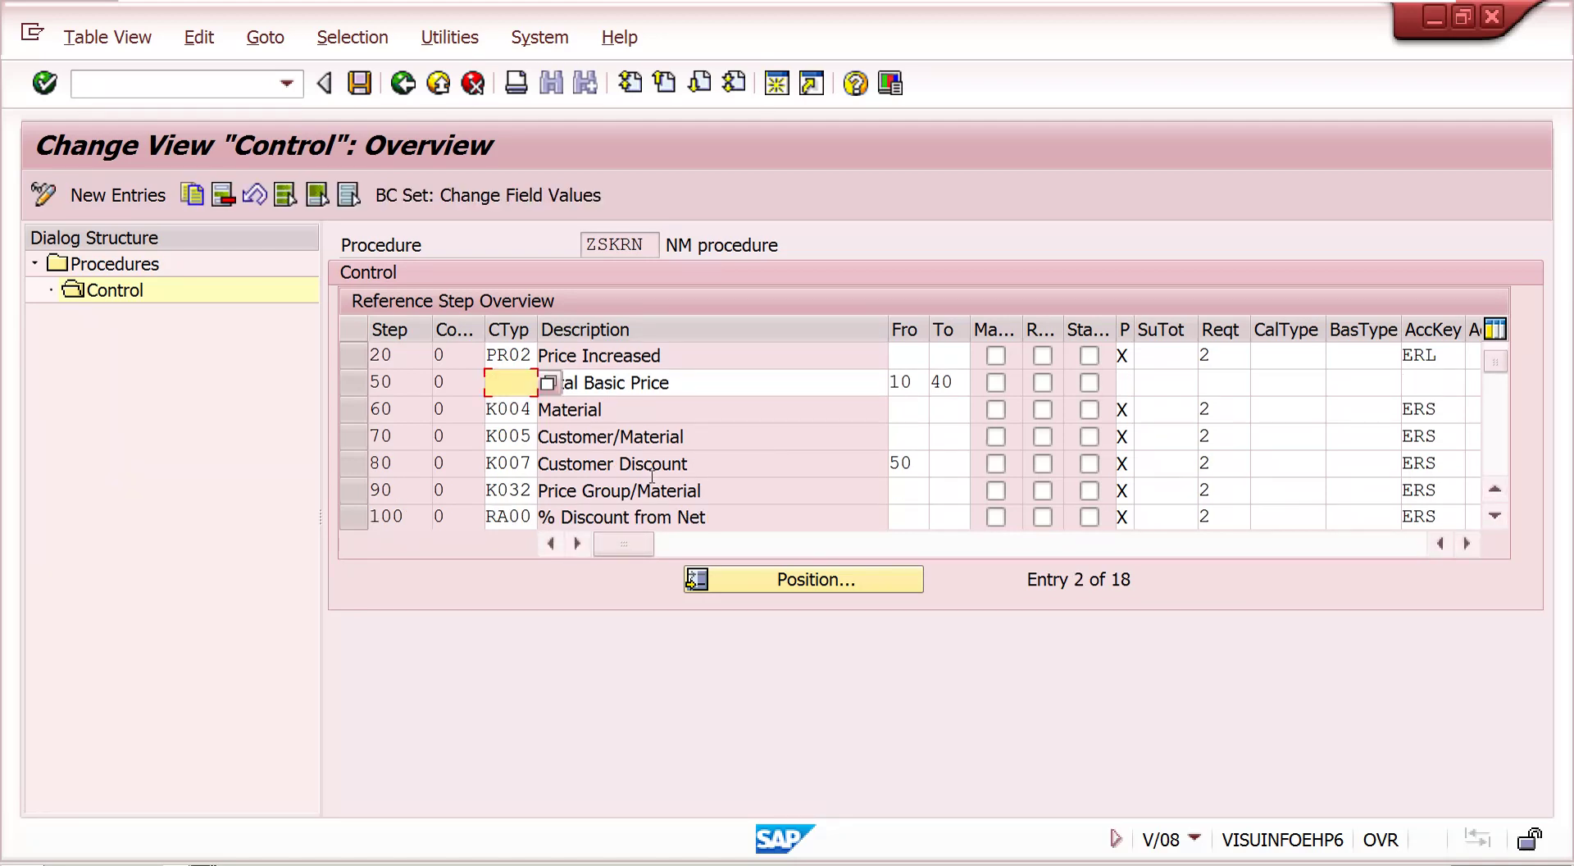
left_click(524, 491)
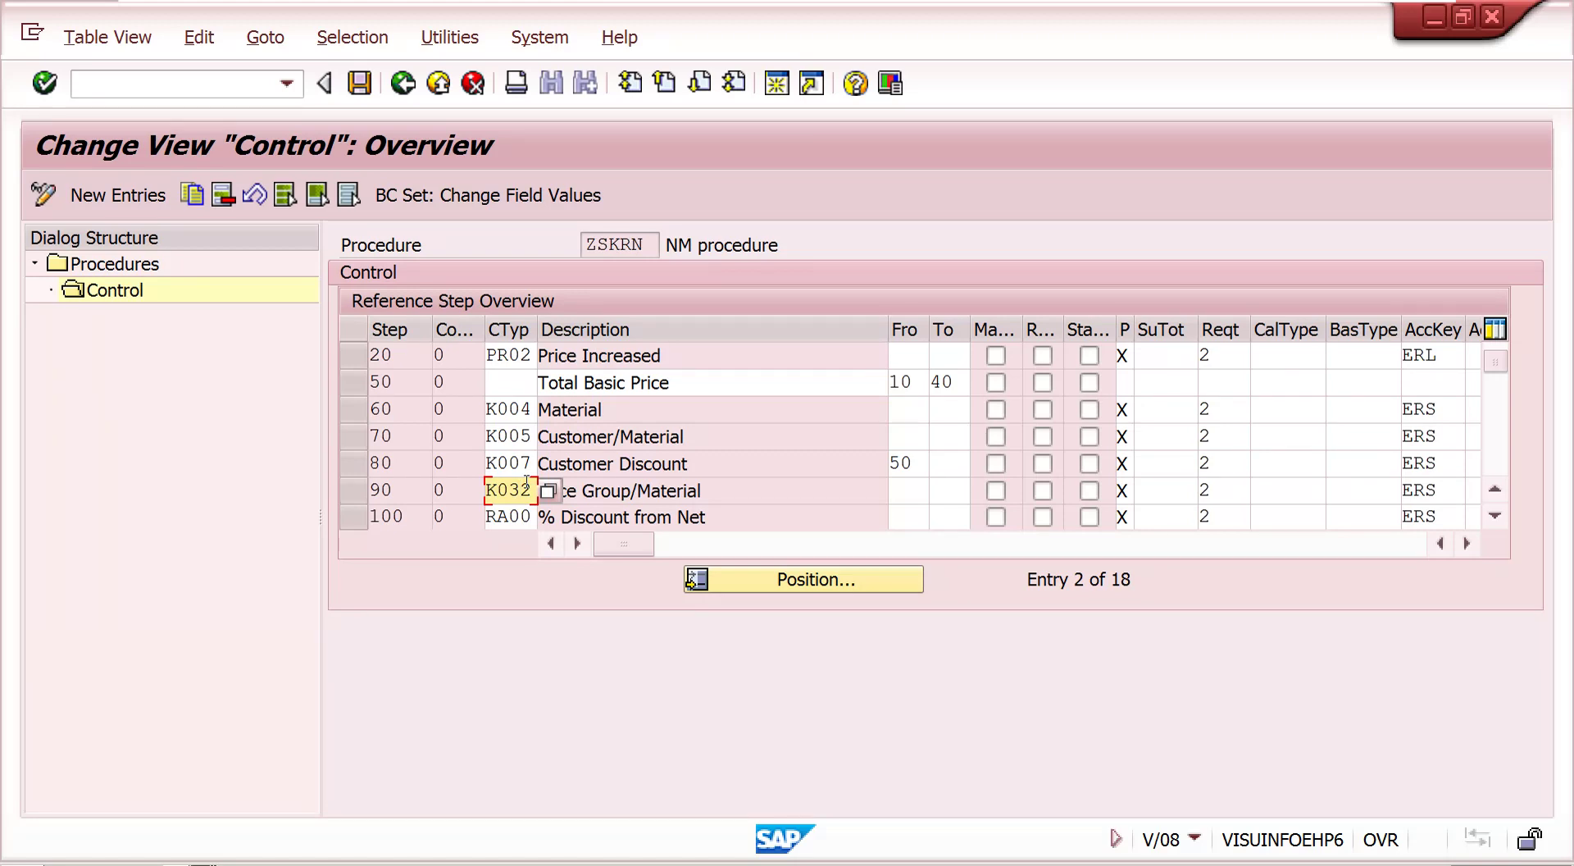
- Review the PR02 and K032 entries in procedure ZSKRN and open transaction VK12 to change condition records
left_click(509, 356)
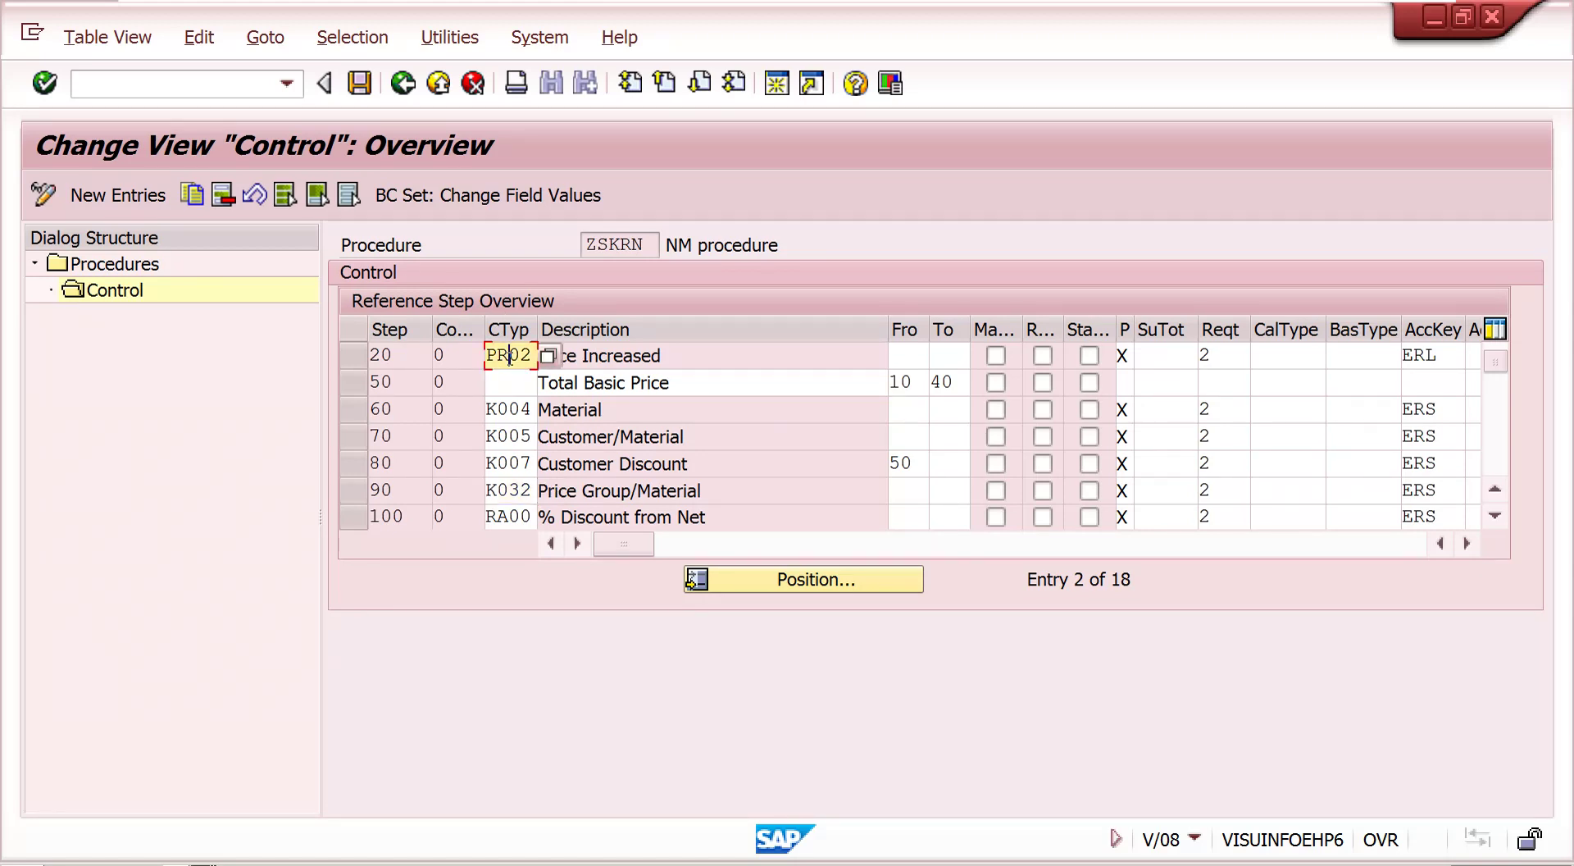
left_click(526, 492)
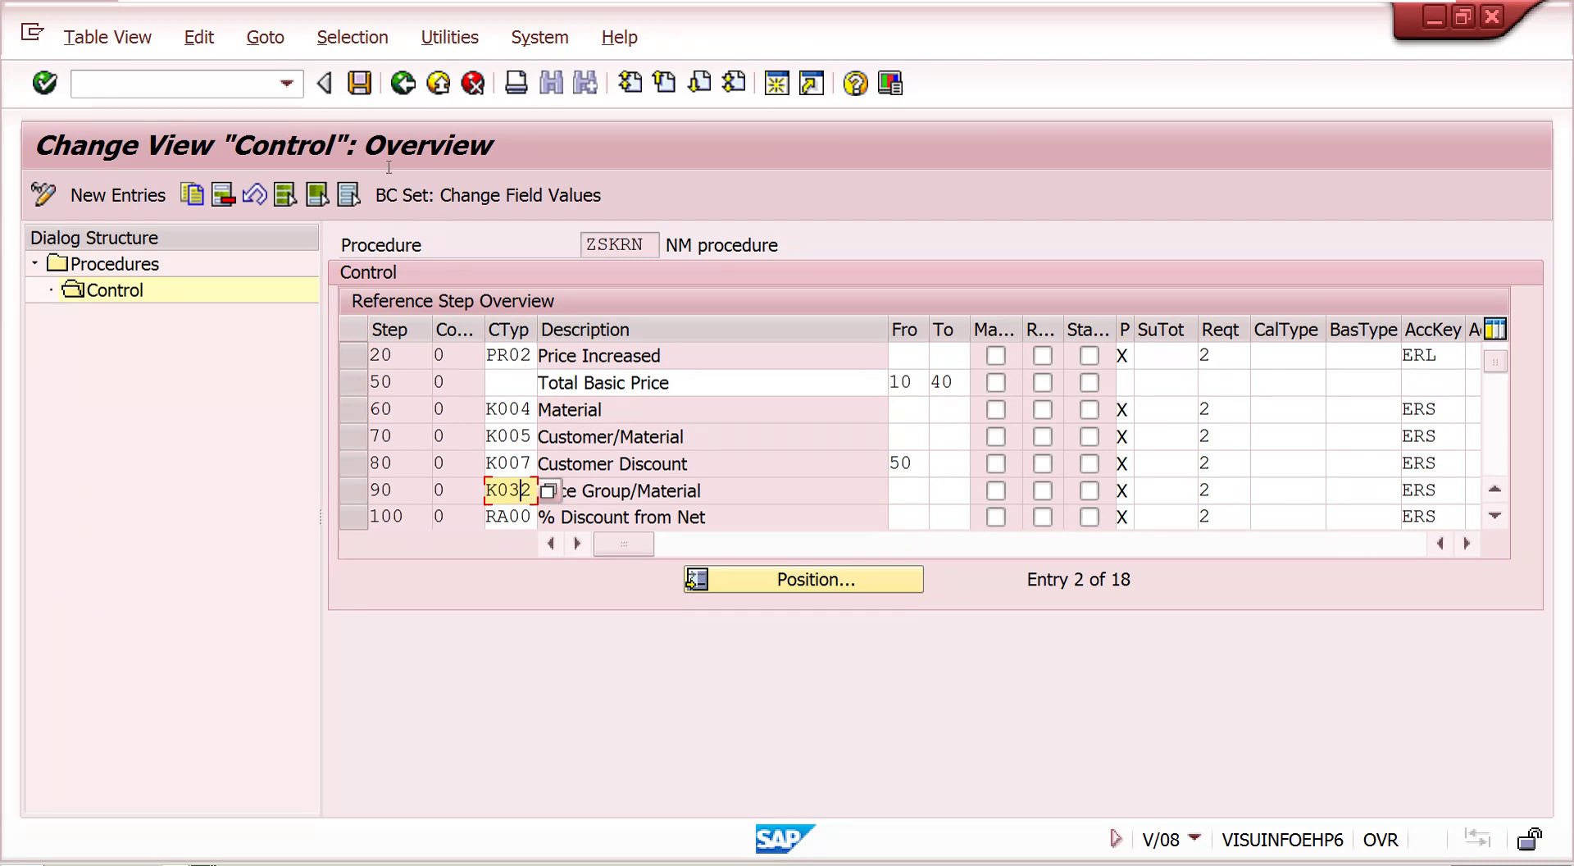
left_click(123, 83)
type("/")
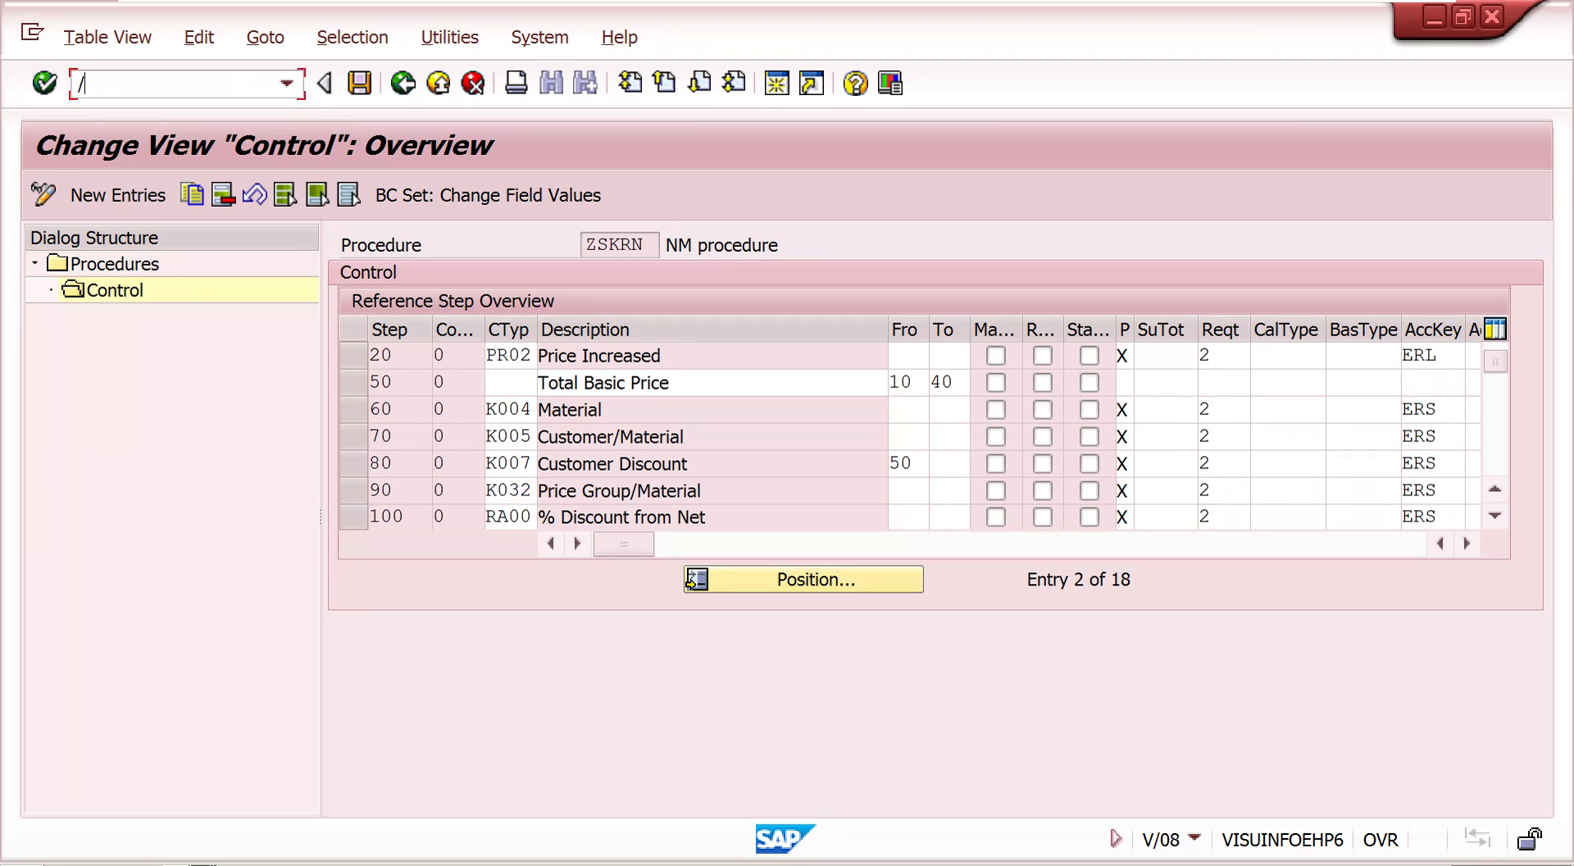
type("nvk12")
key("Return")
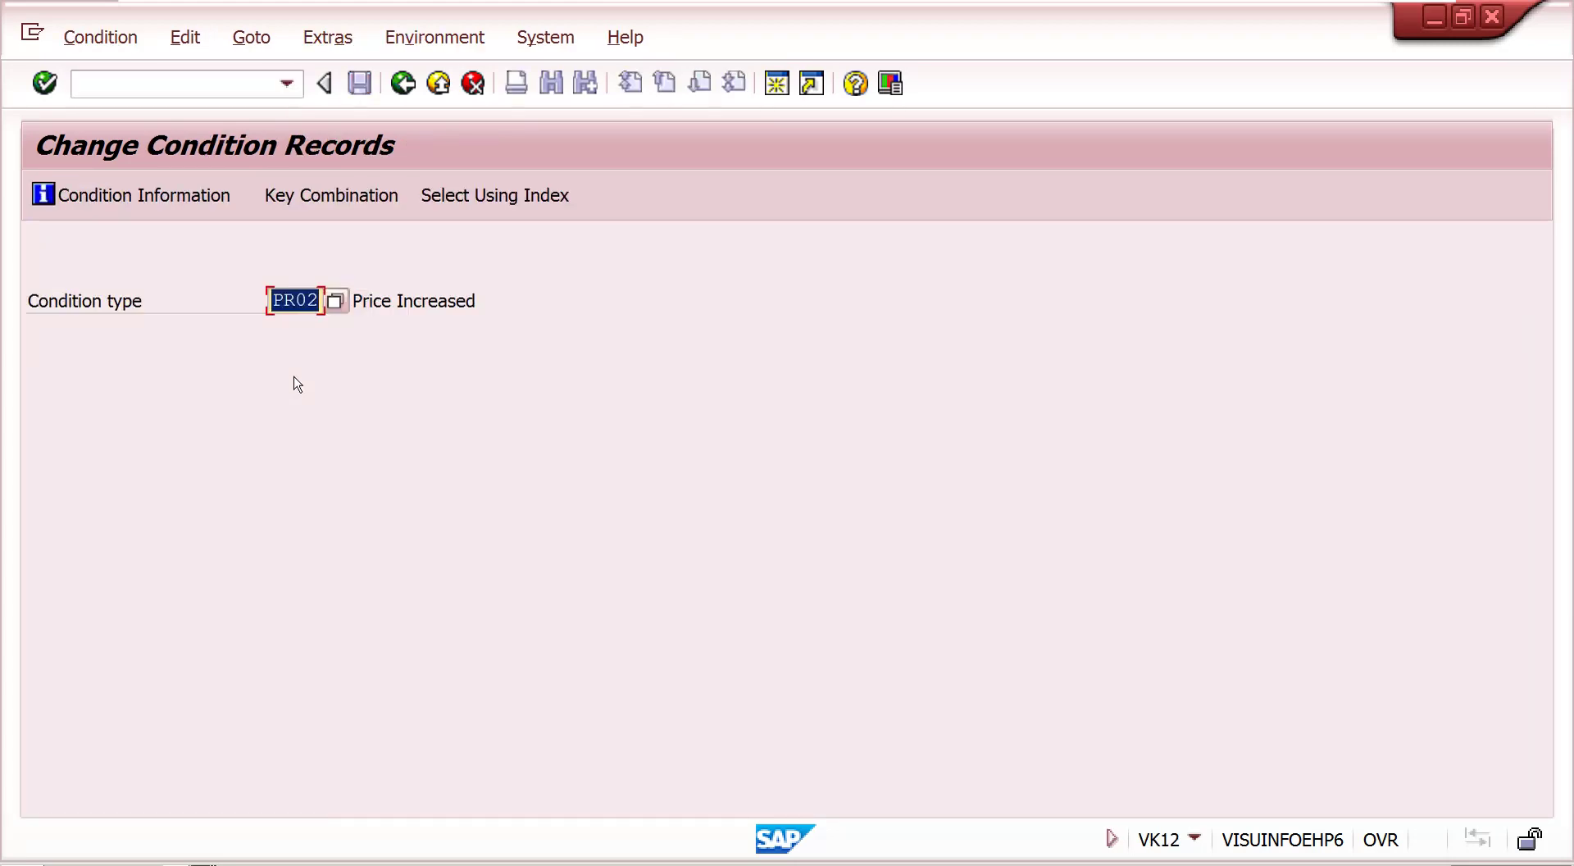
- Display the PR02 condition records by Customer/Plant/Sales org. for the preset customer, plant 1000 and sales organization 1000
left_click(341, 194)
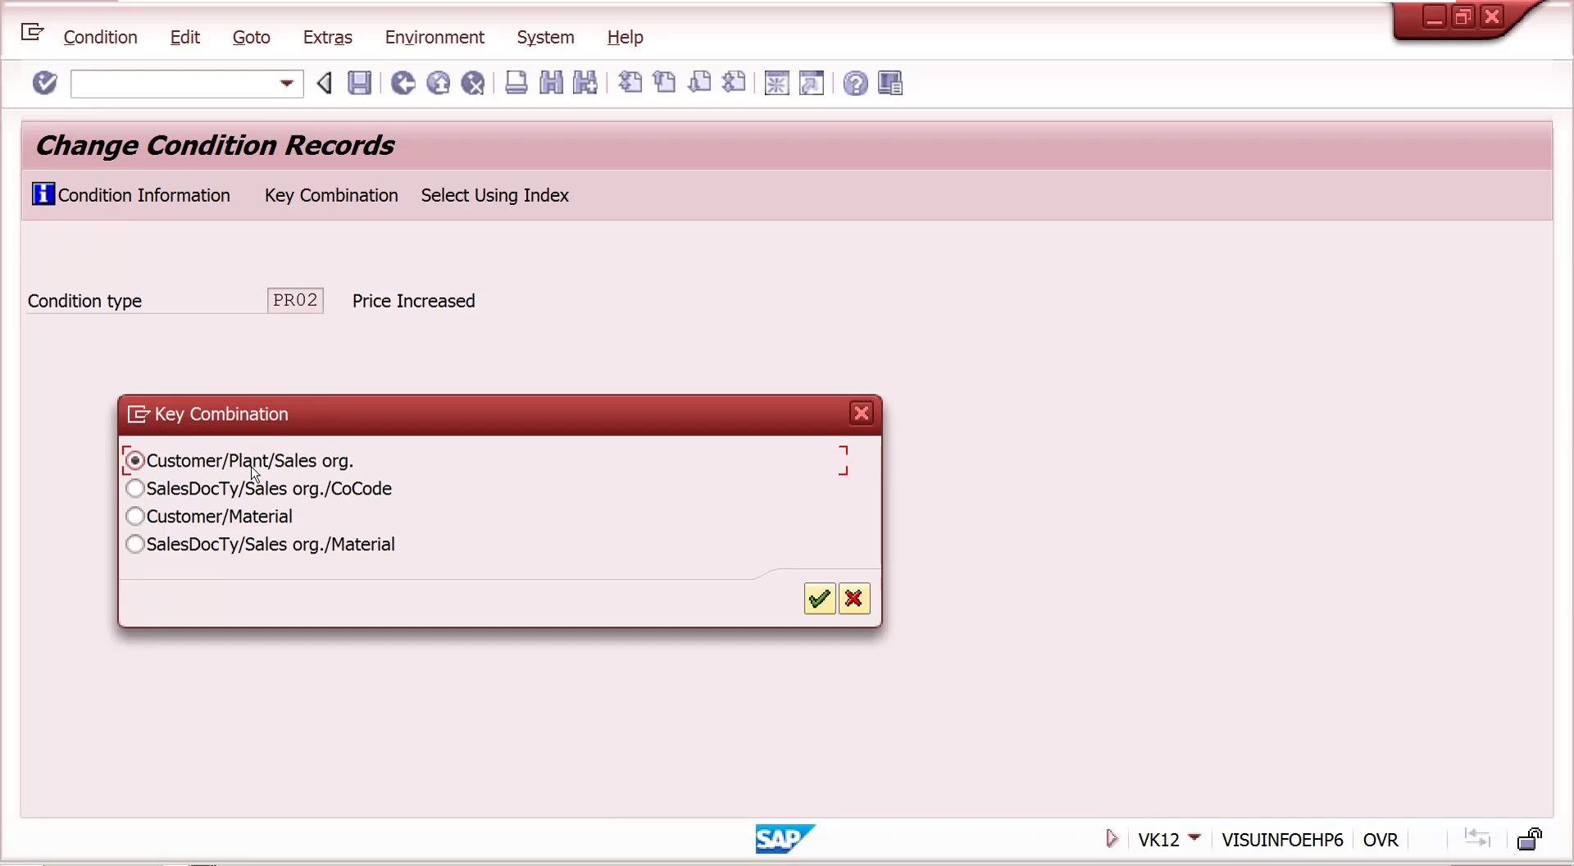
left_click(819, 599)
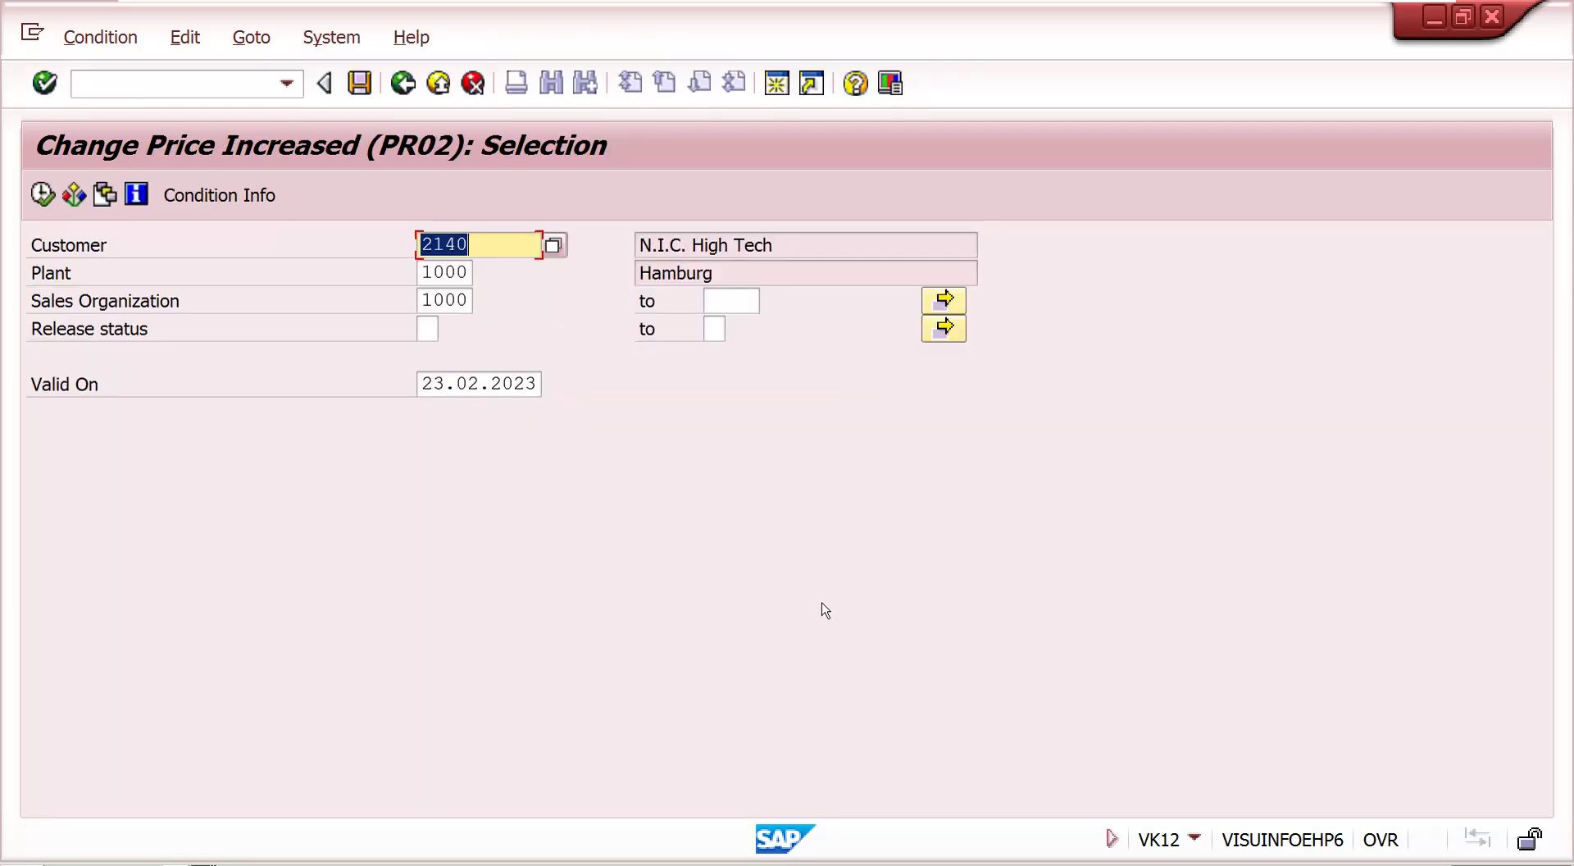
left_click(474, 238)
left_click(463, 274)
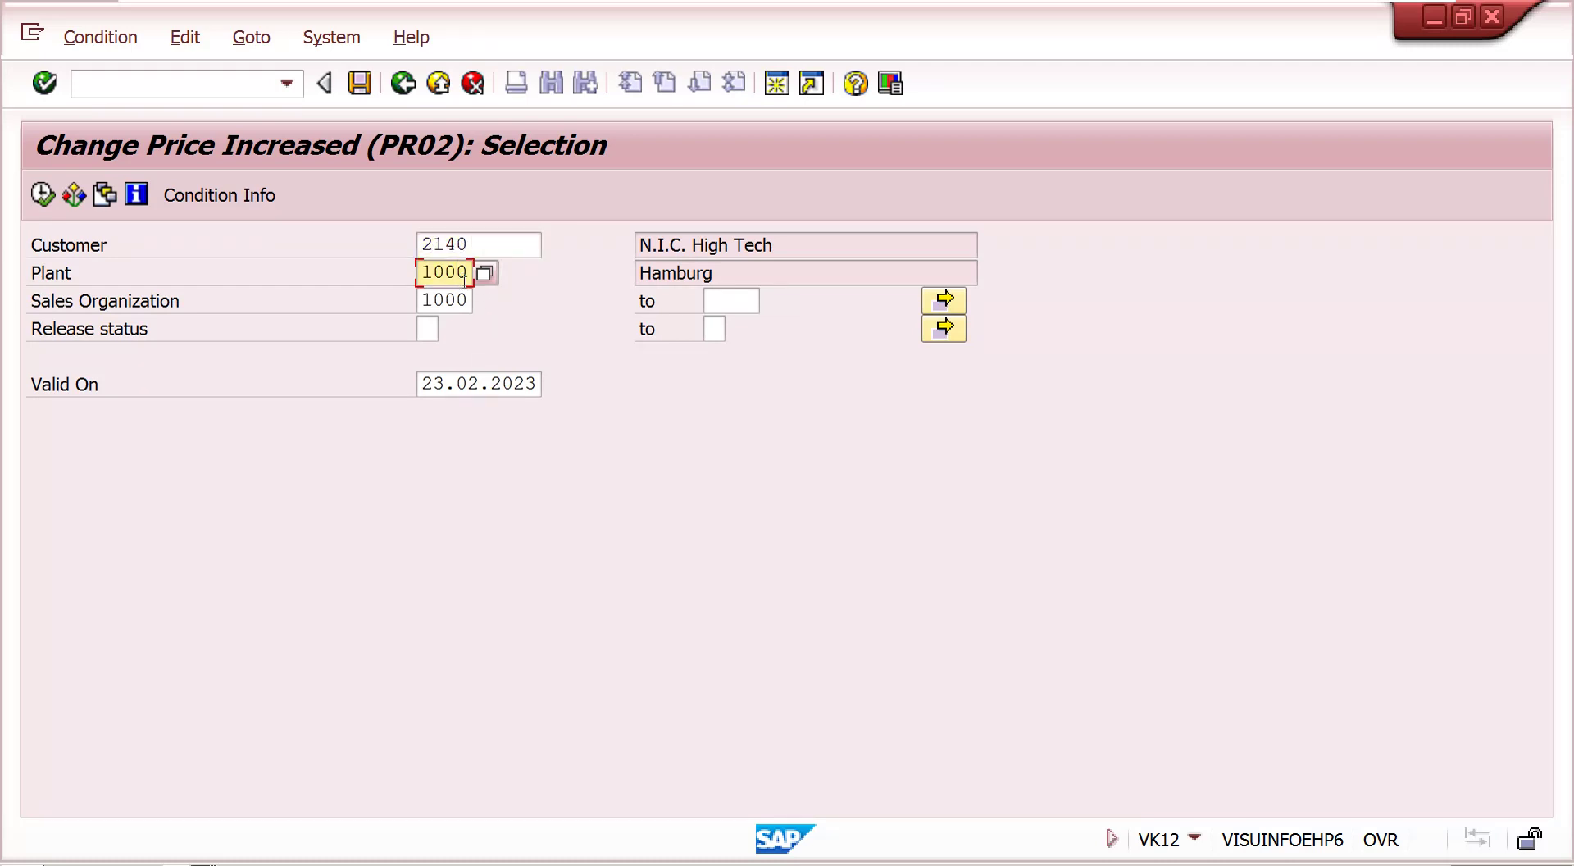
left_click(460, 308)
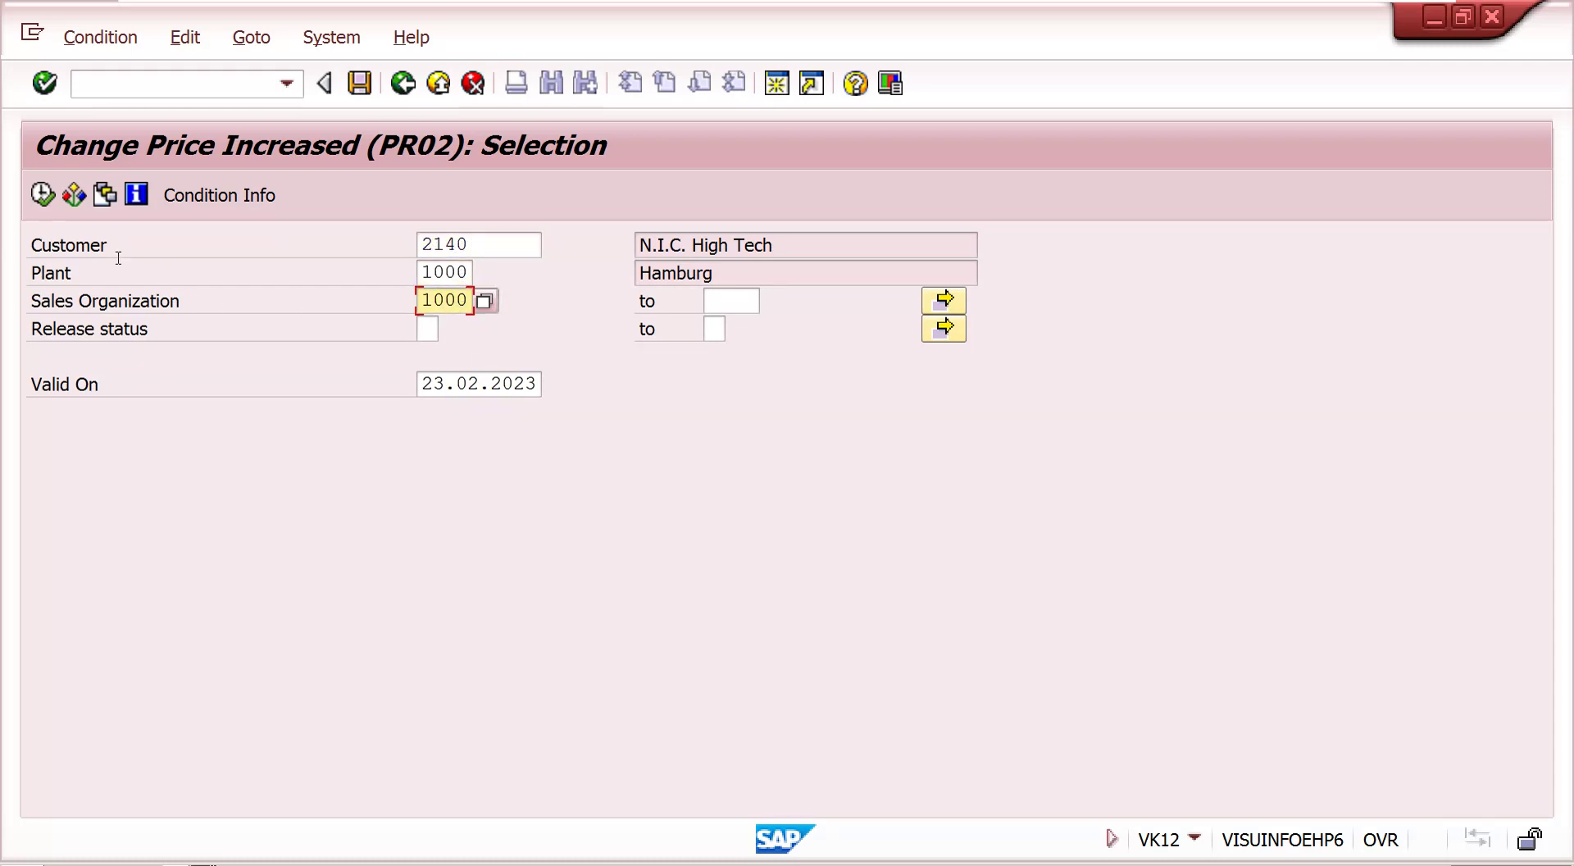
left_click(39, 205)
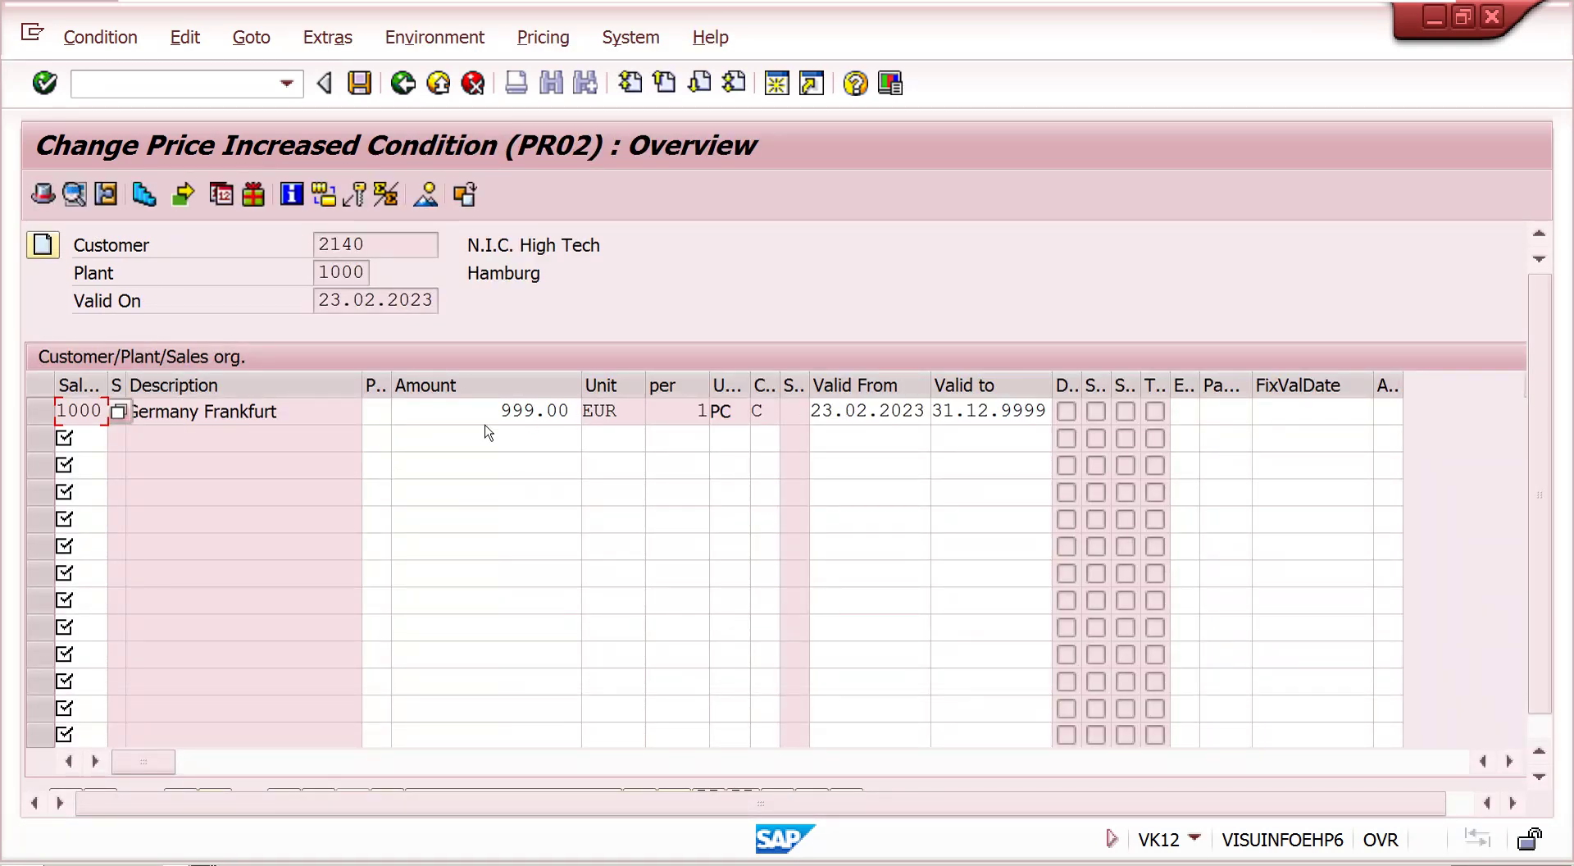
- Select the PR02 record for Germany Frankfurt and open its condition supplements
left_click(439, 414)
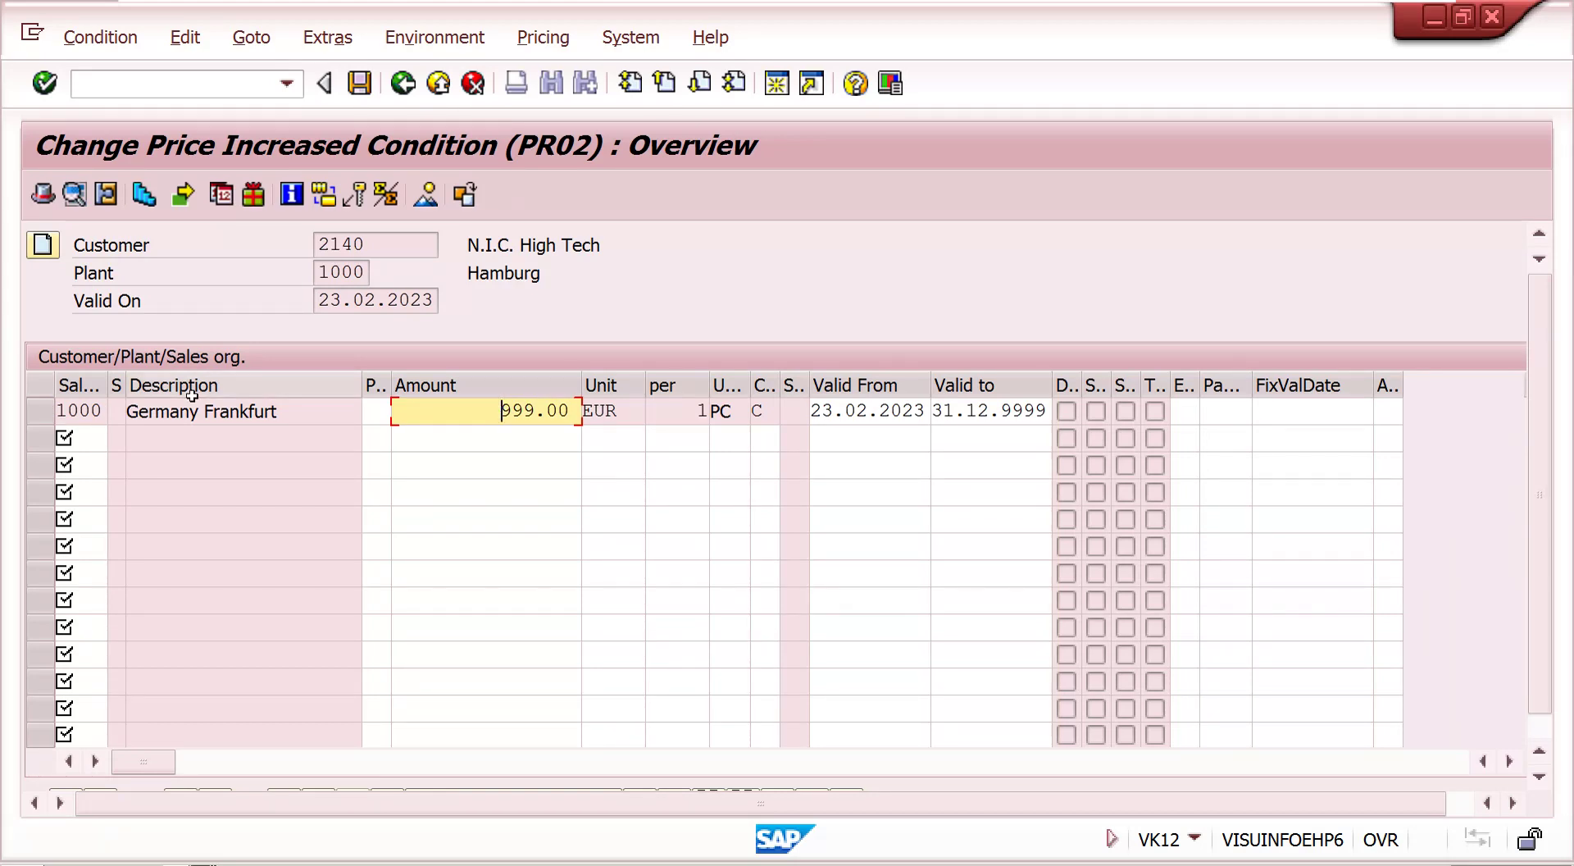
left_click(43, 412)
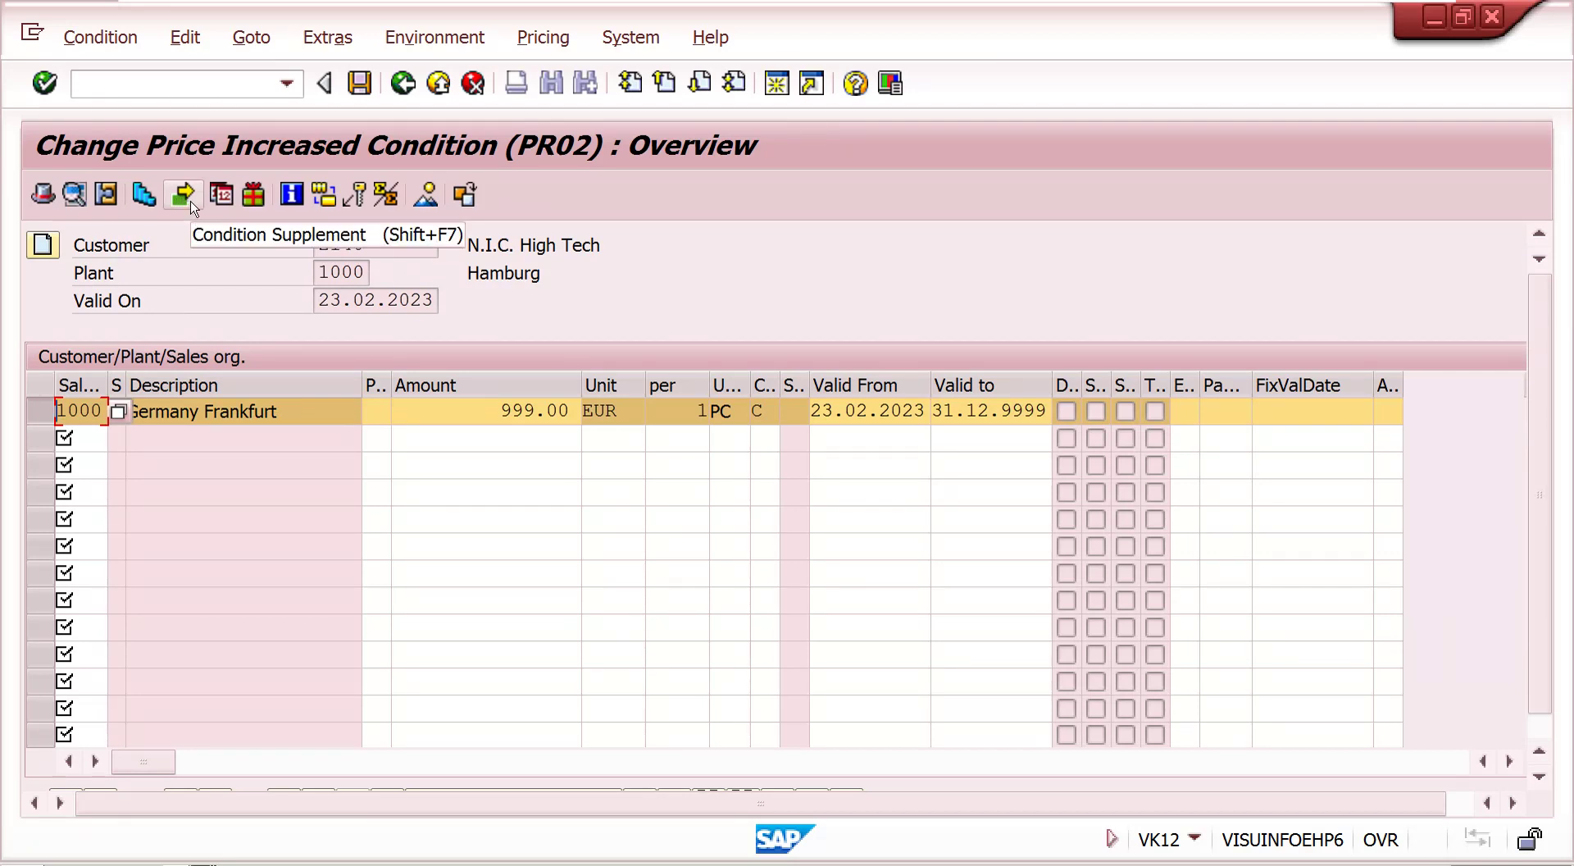
left_click(251, 37)
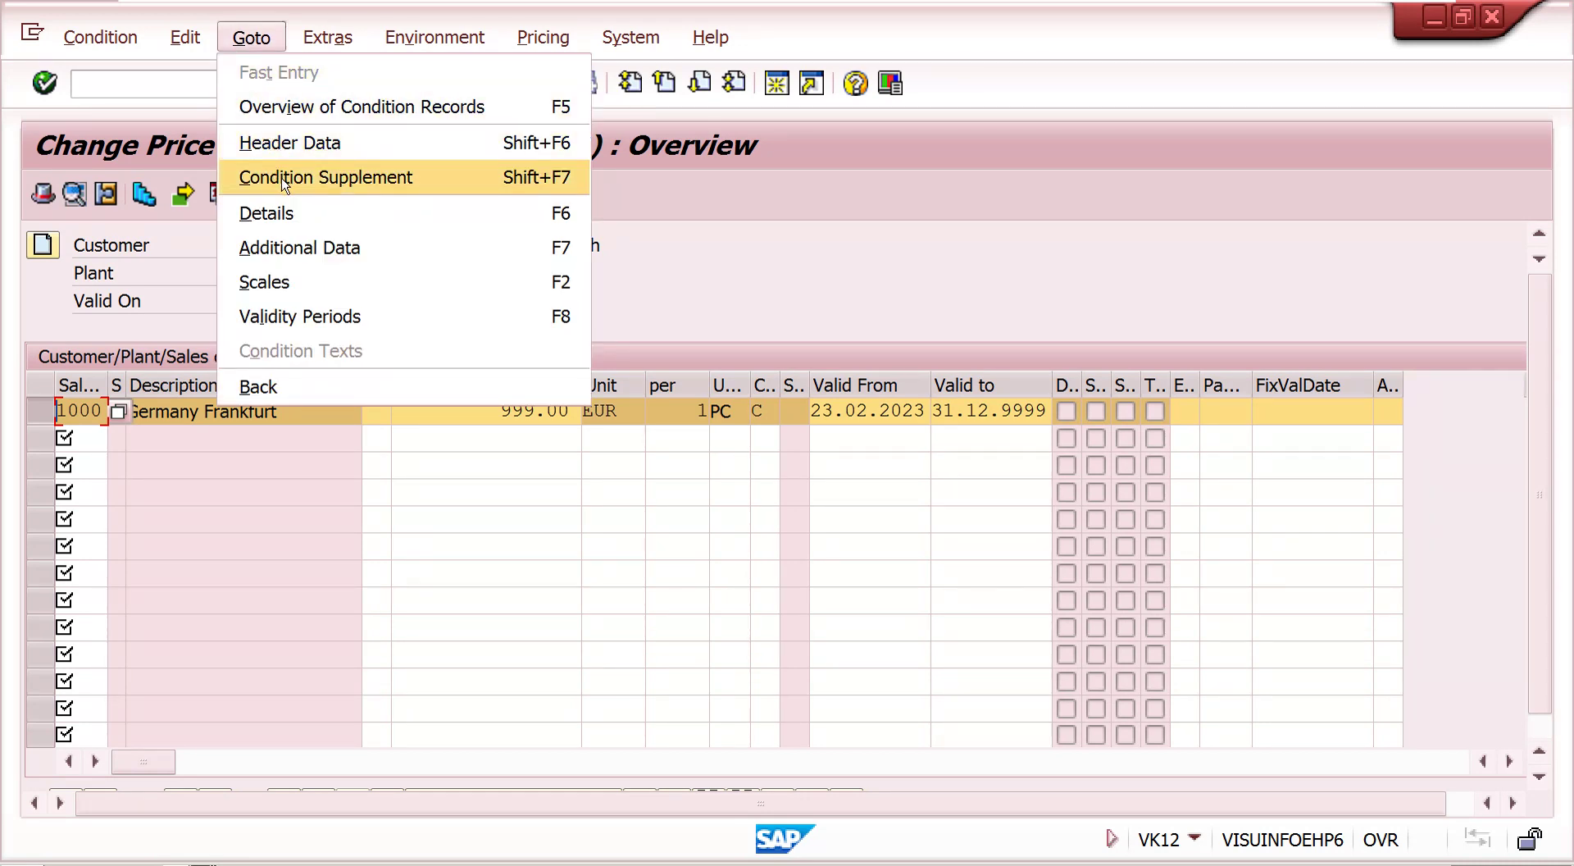
left_click(186, 196)
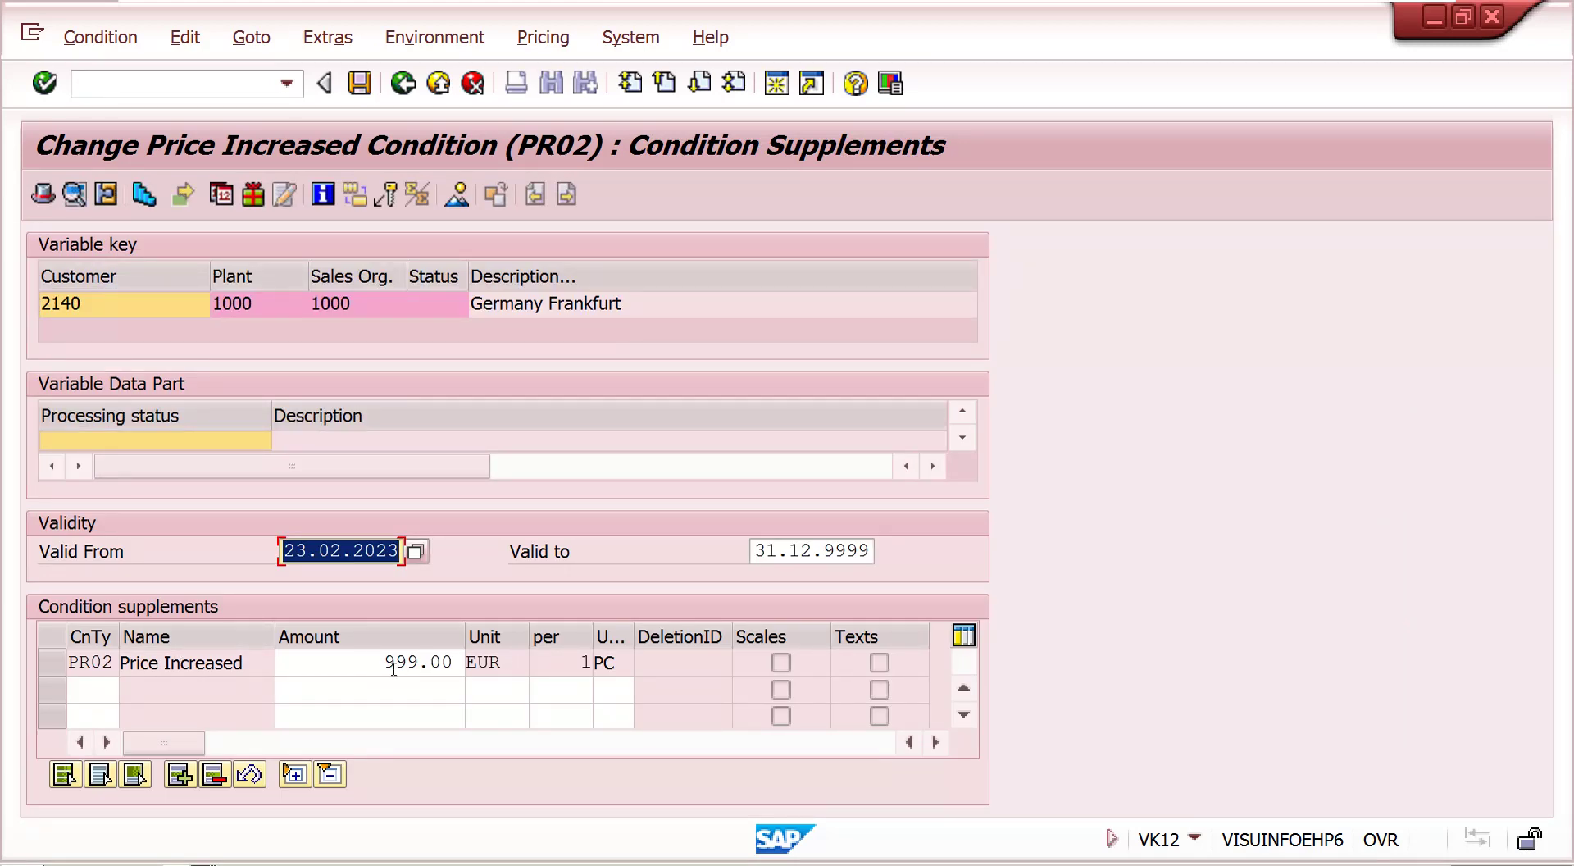
- Add condition supplement RA00 with a 9% discount (9-) to the PR02 record and save it
left_click(99, 691)
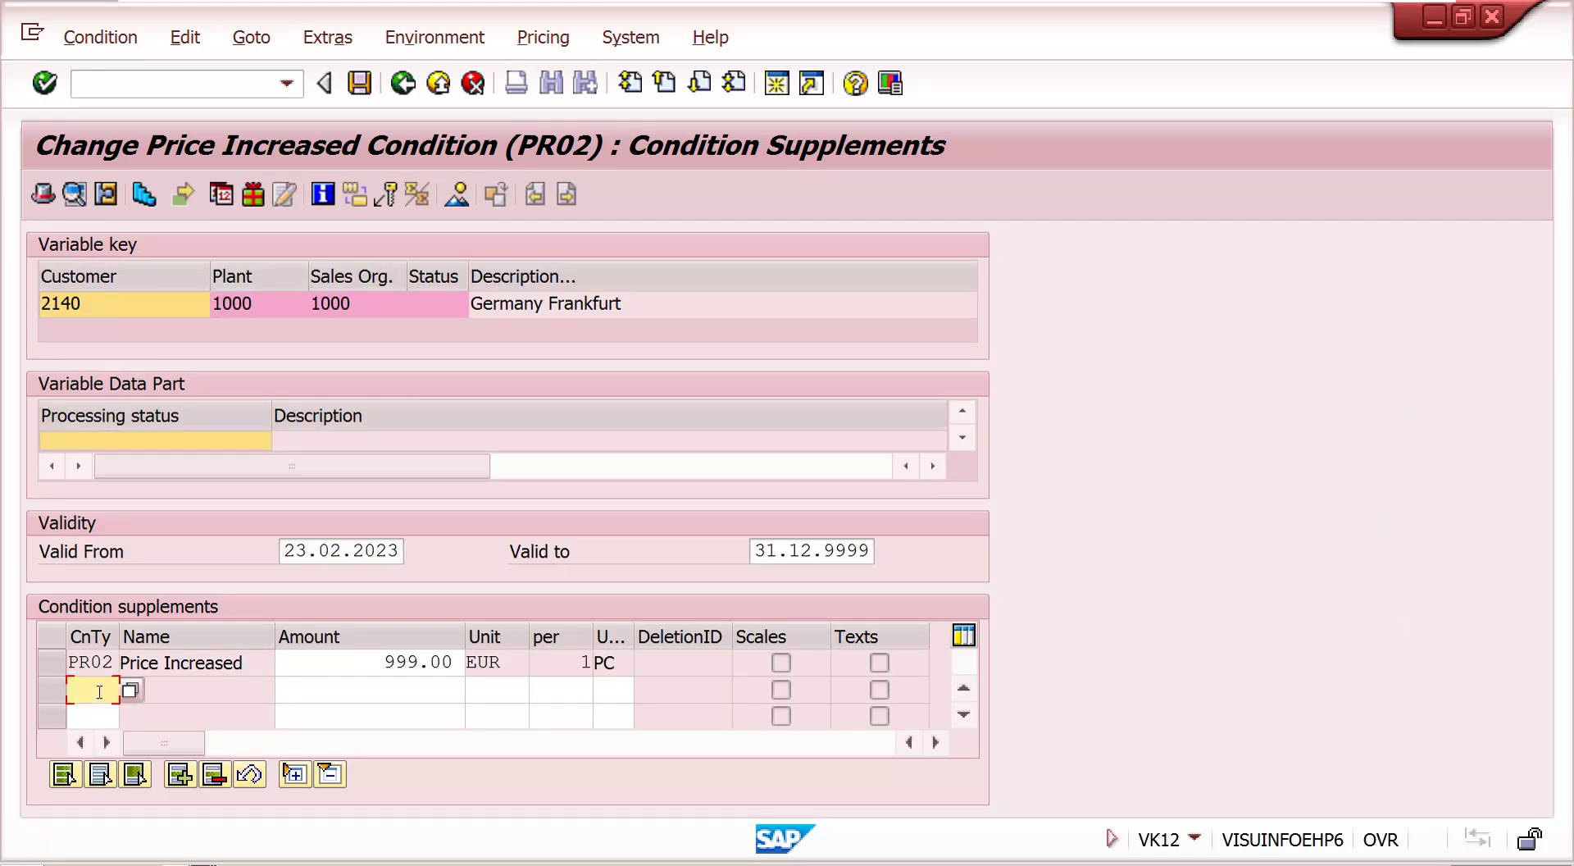
type("ra00")
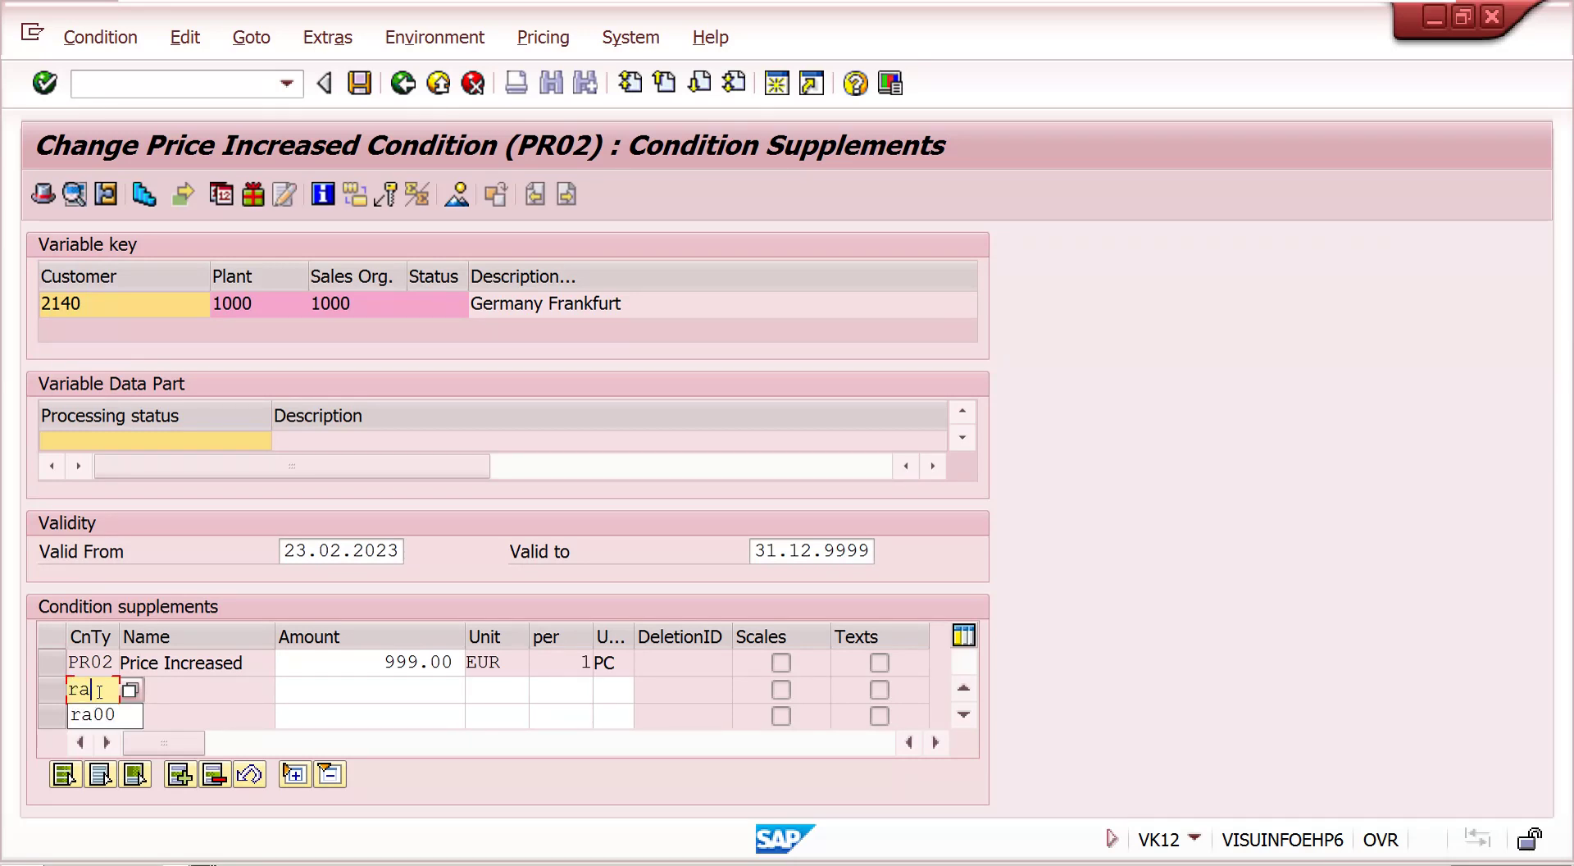
left_click(436, 688)
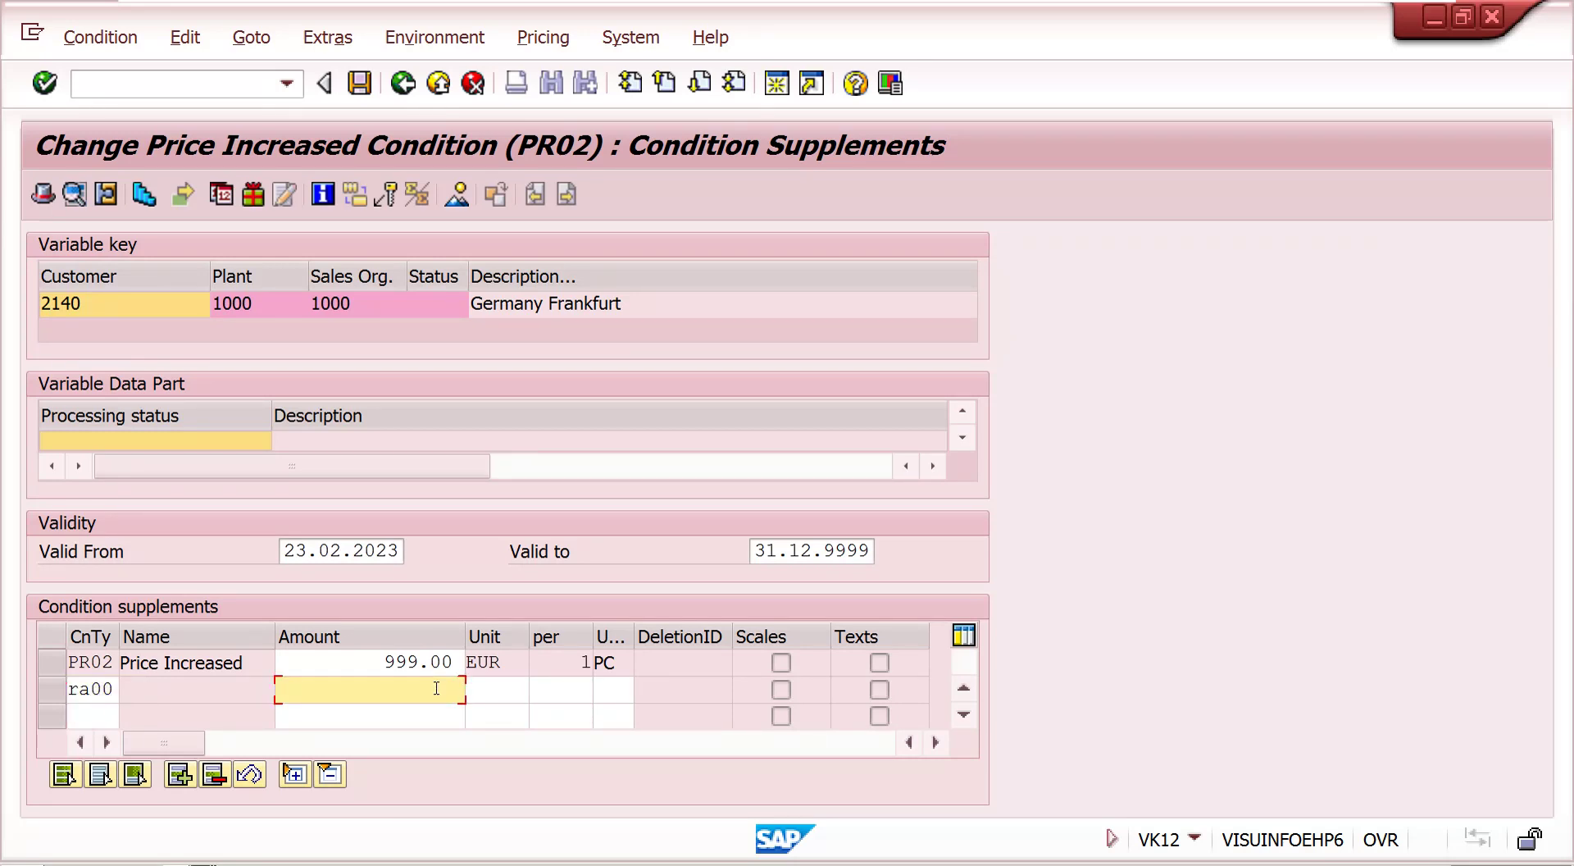
type("9-")
key("Return")
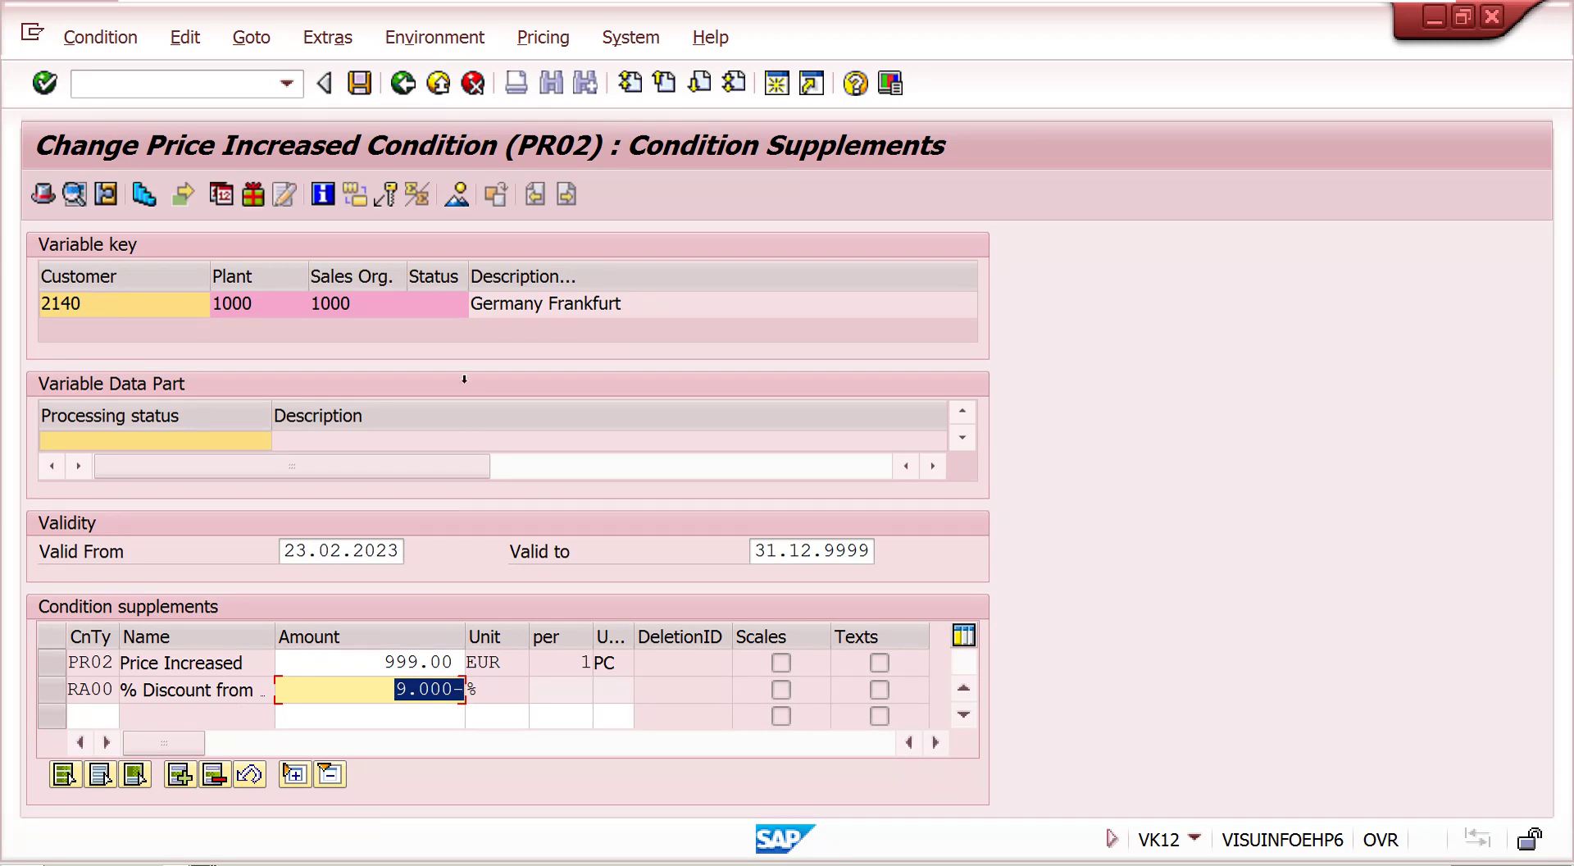
left_click(359, 83)
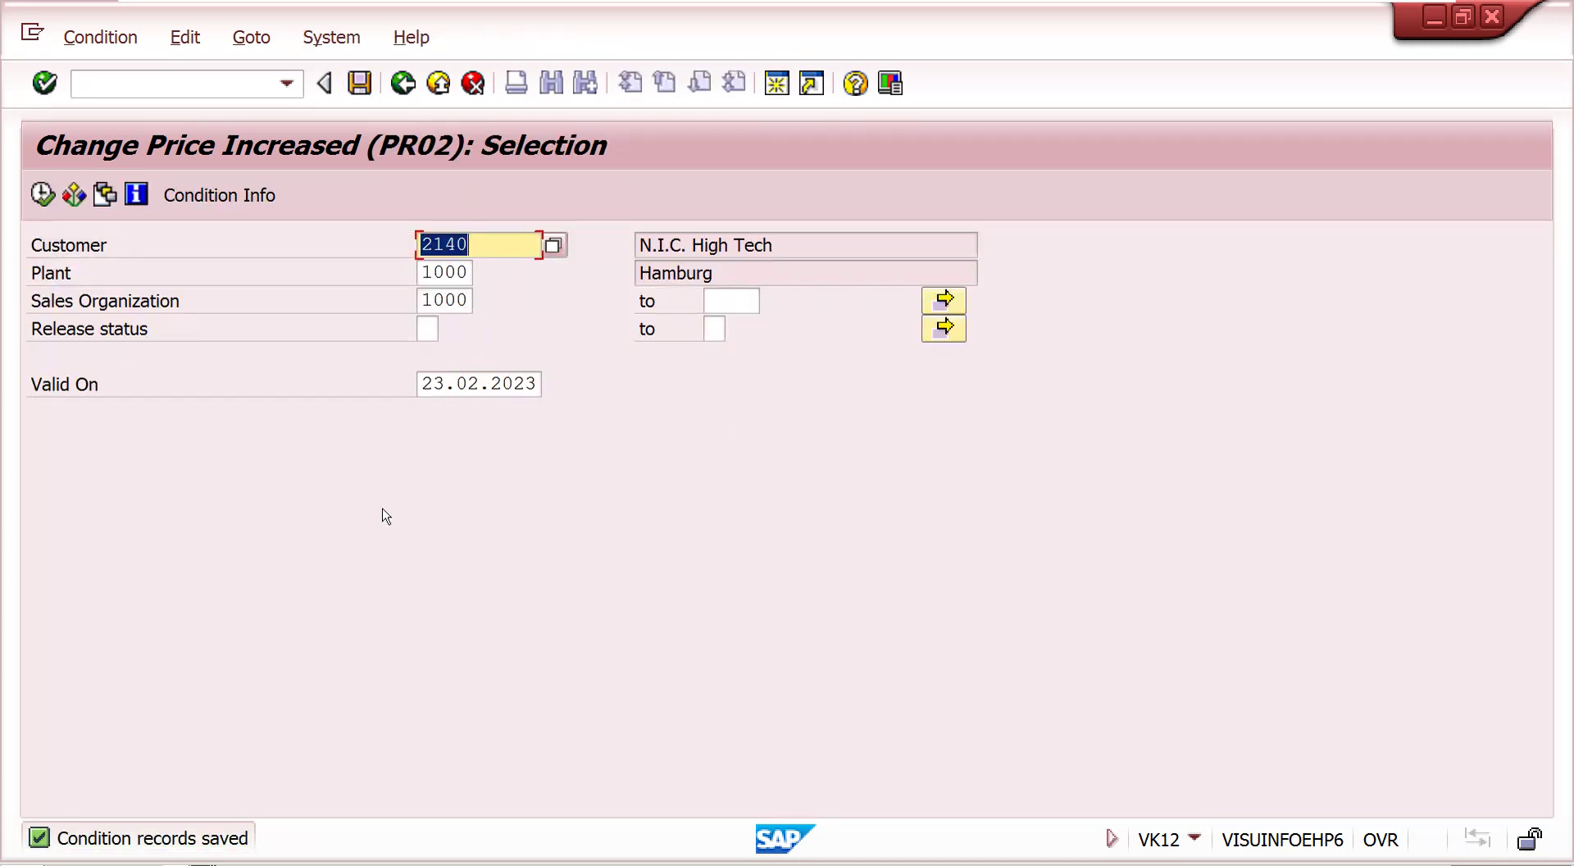
- Reopen the saved PR02 record's condition supplements and review the PR02 price against the RA00 discount
left_click(46, 195)
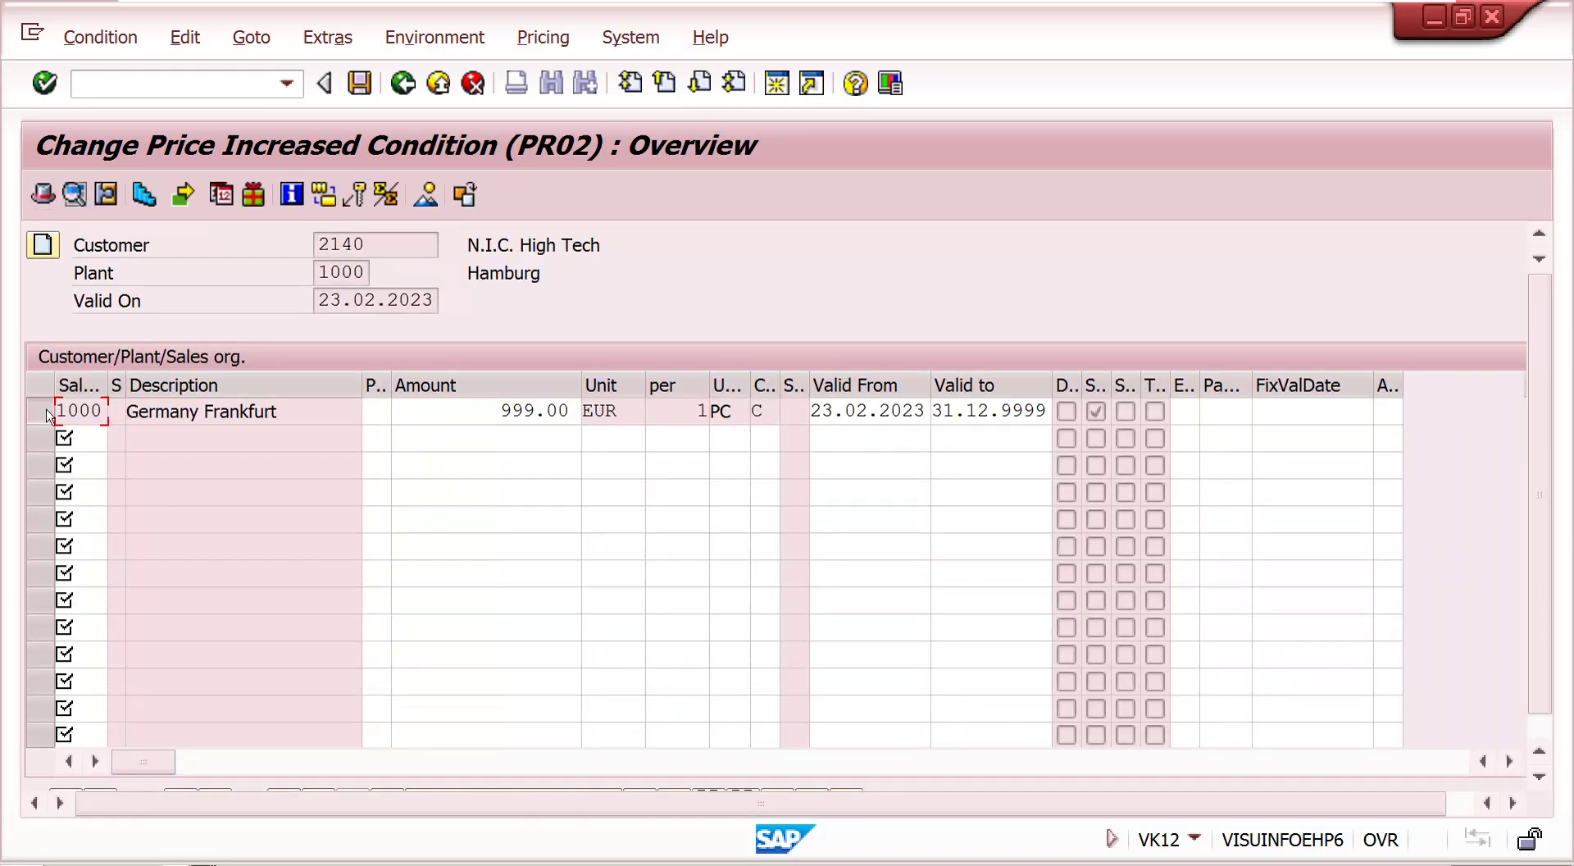
left_click(41, 411)
left_click(251, 37)
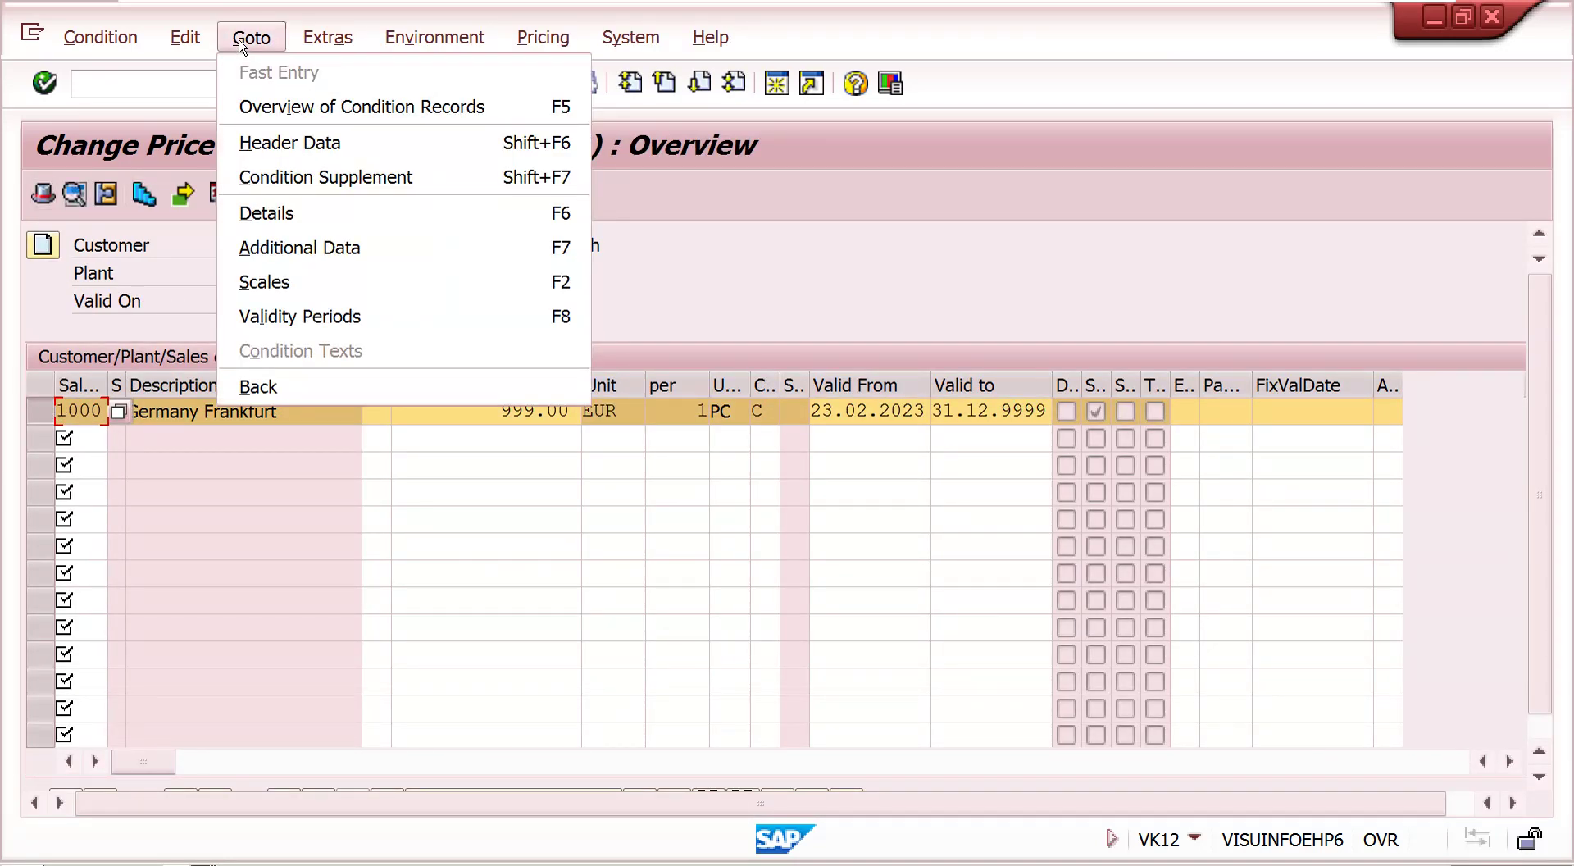
left_click(310, 180)
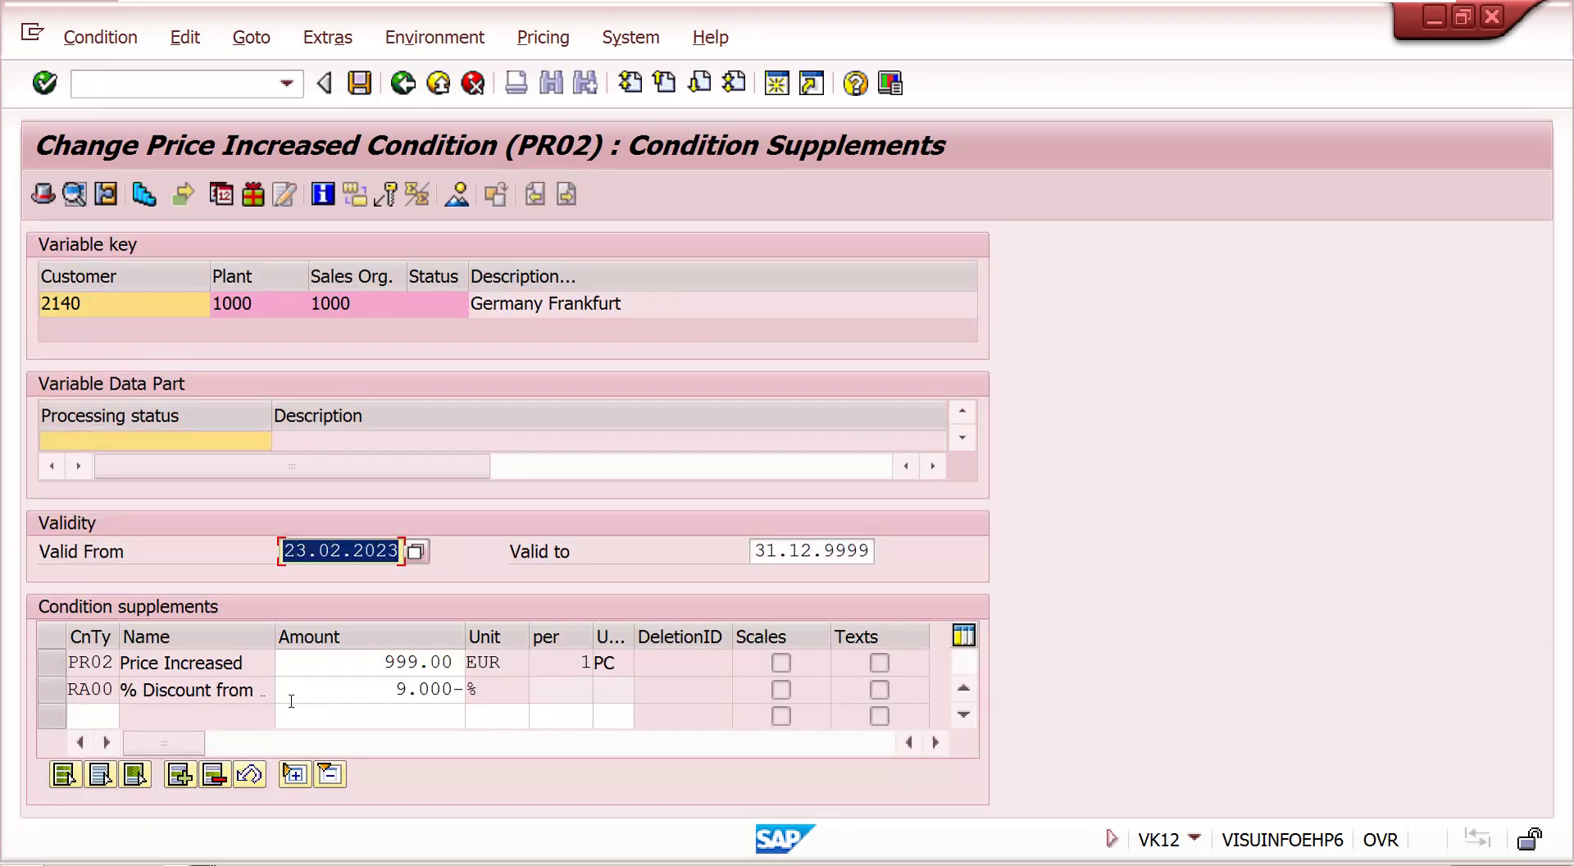
left_click(384, 661)
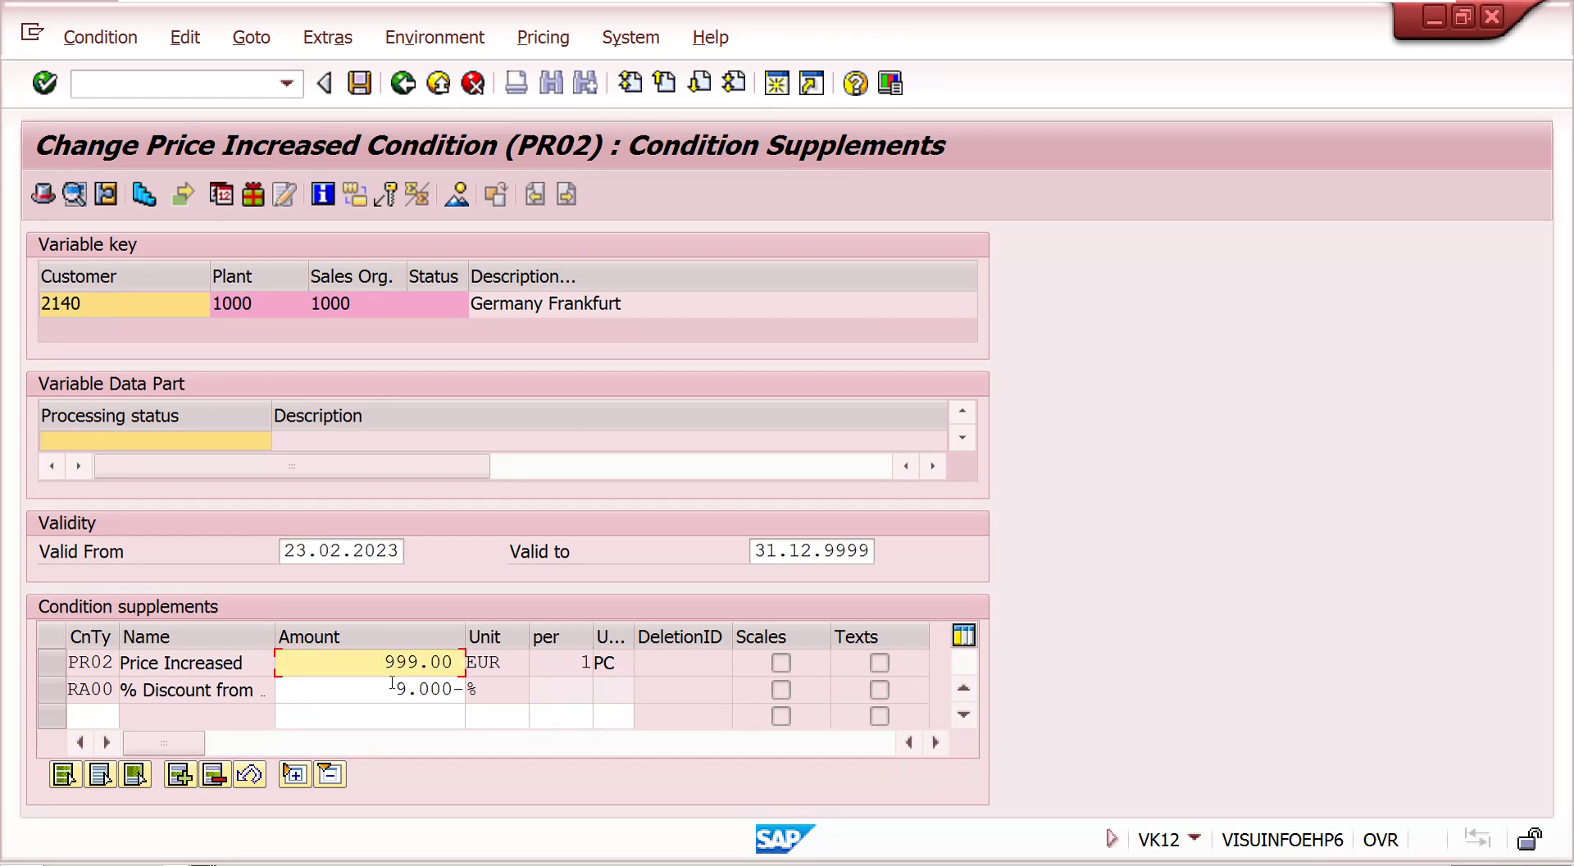
left_click(392, 687)
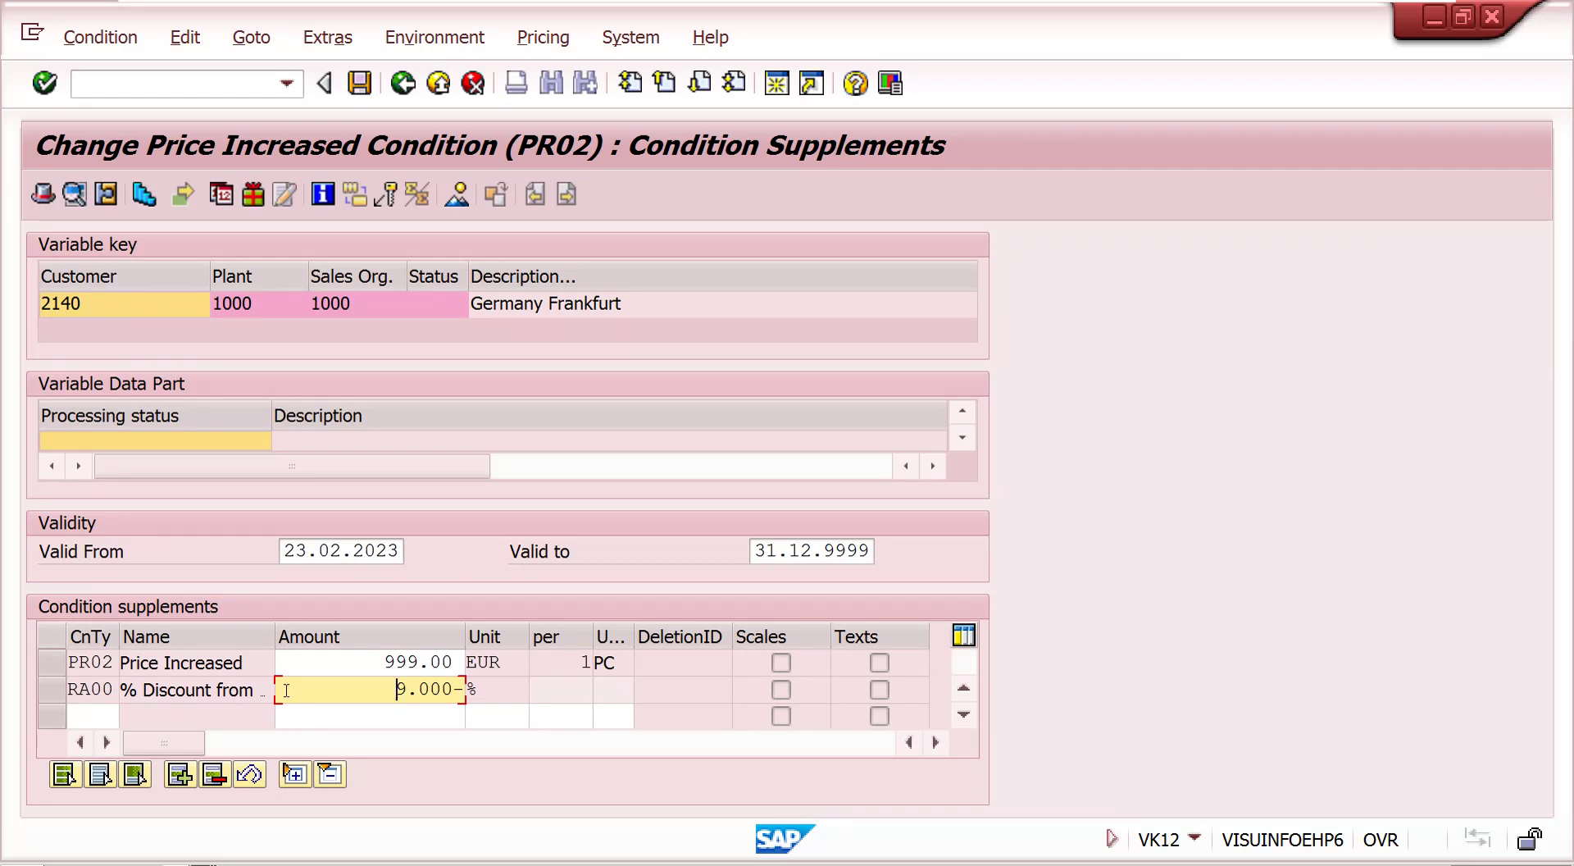
left_click(325, 662)
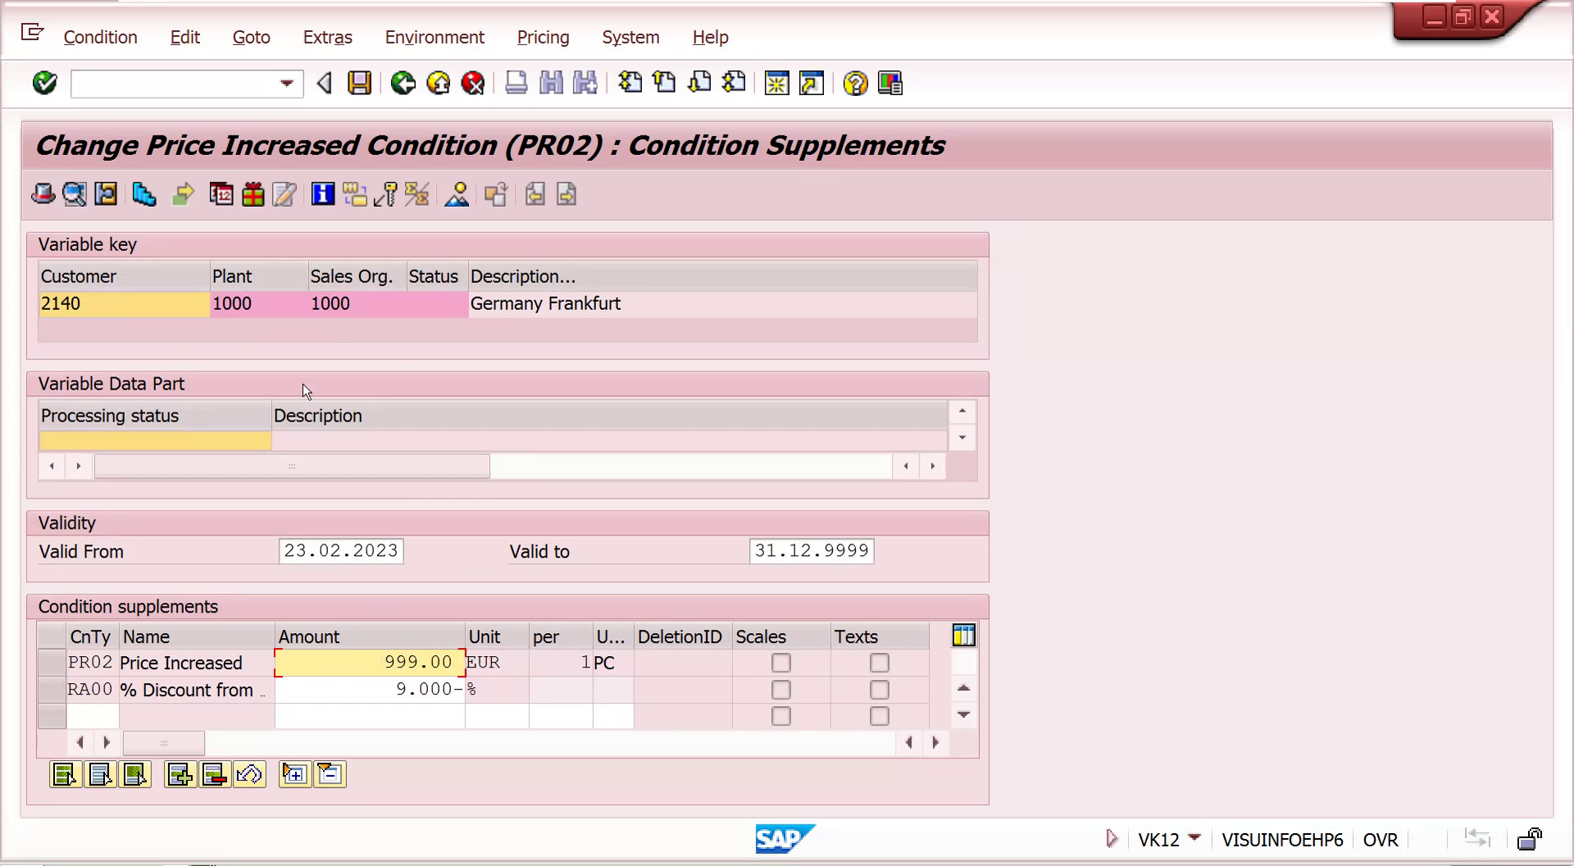
left_click(384, 687)
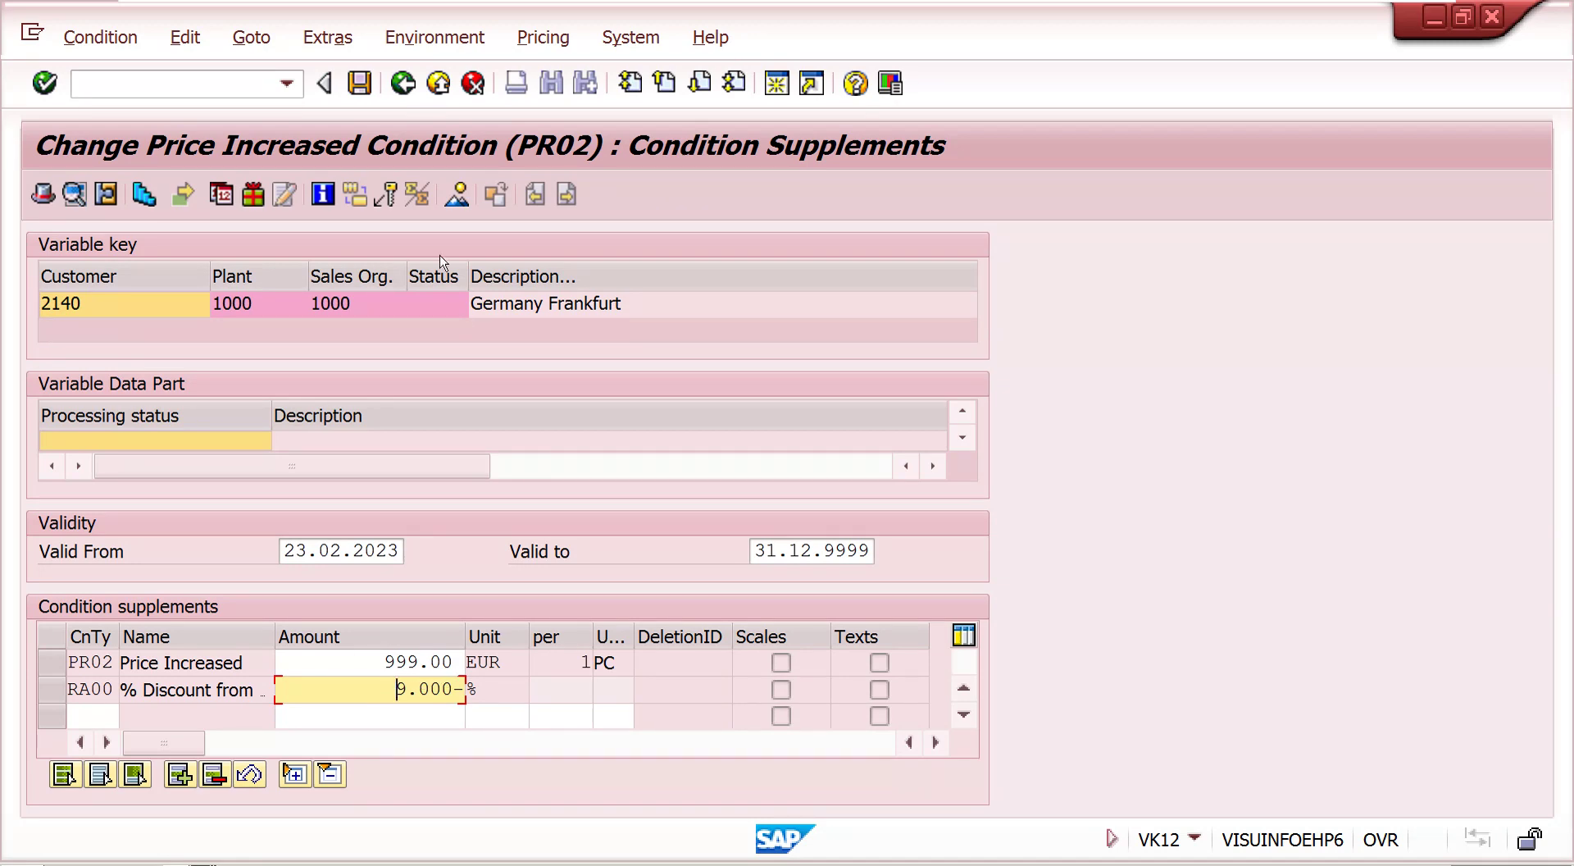
left_click(403, 83)
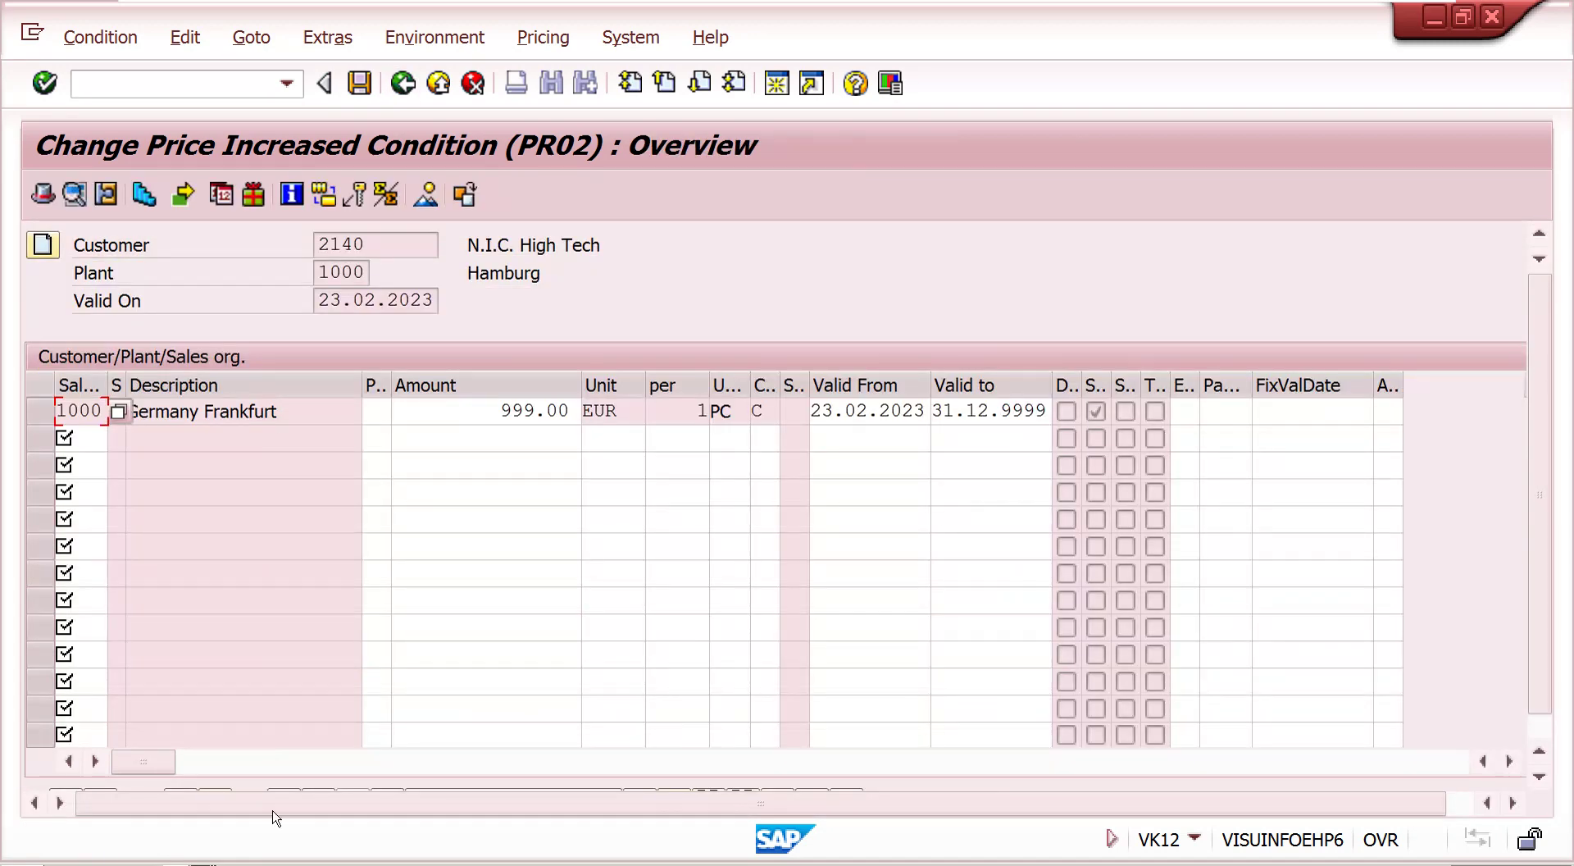
- Switch to the standard order session and start a new OR order in VA01 for sales area 1000/12/00
left_click(254, 861)
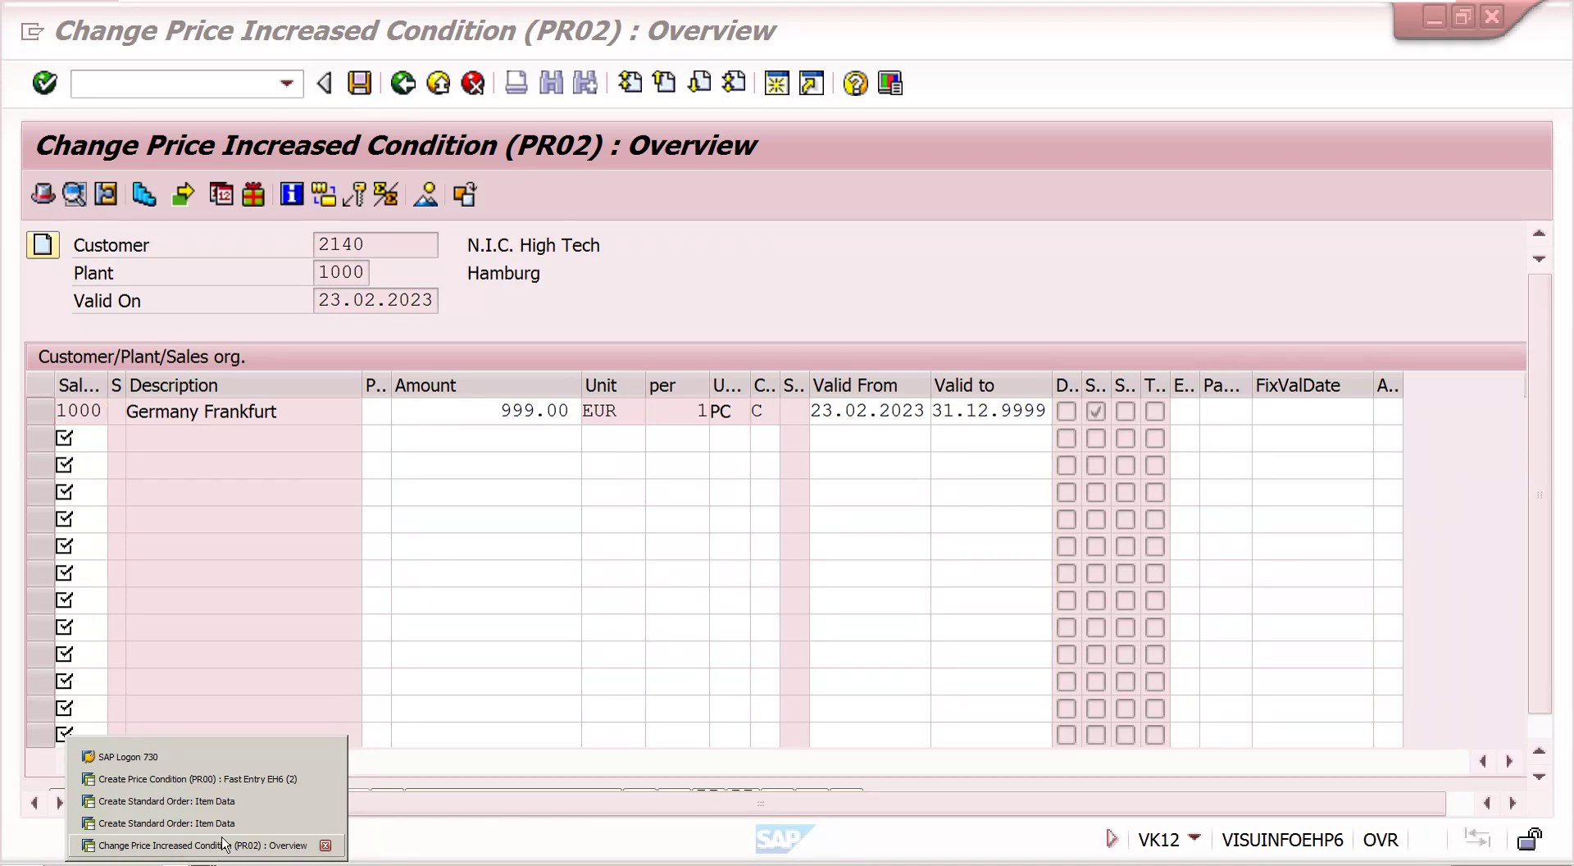
left_click(321, 822)
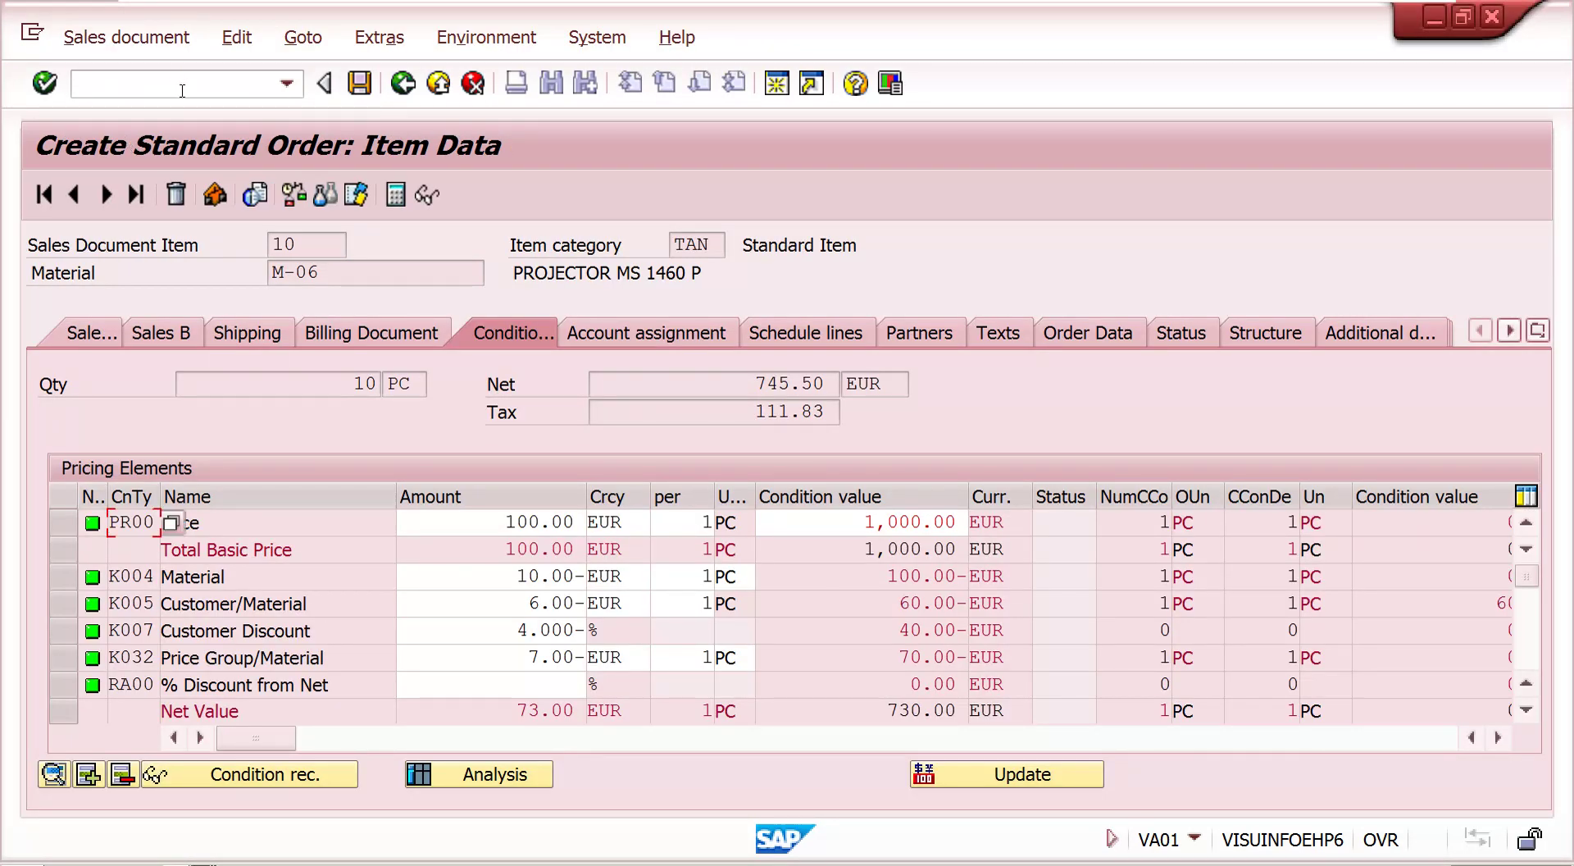
left_click(182, 83)
type("/nva01")
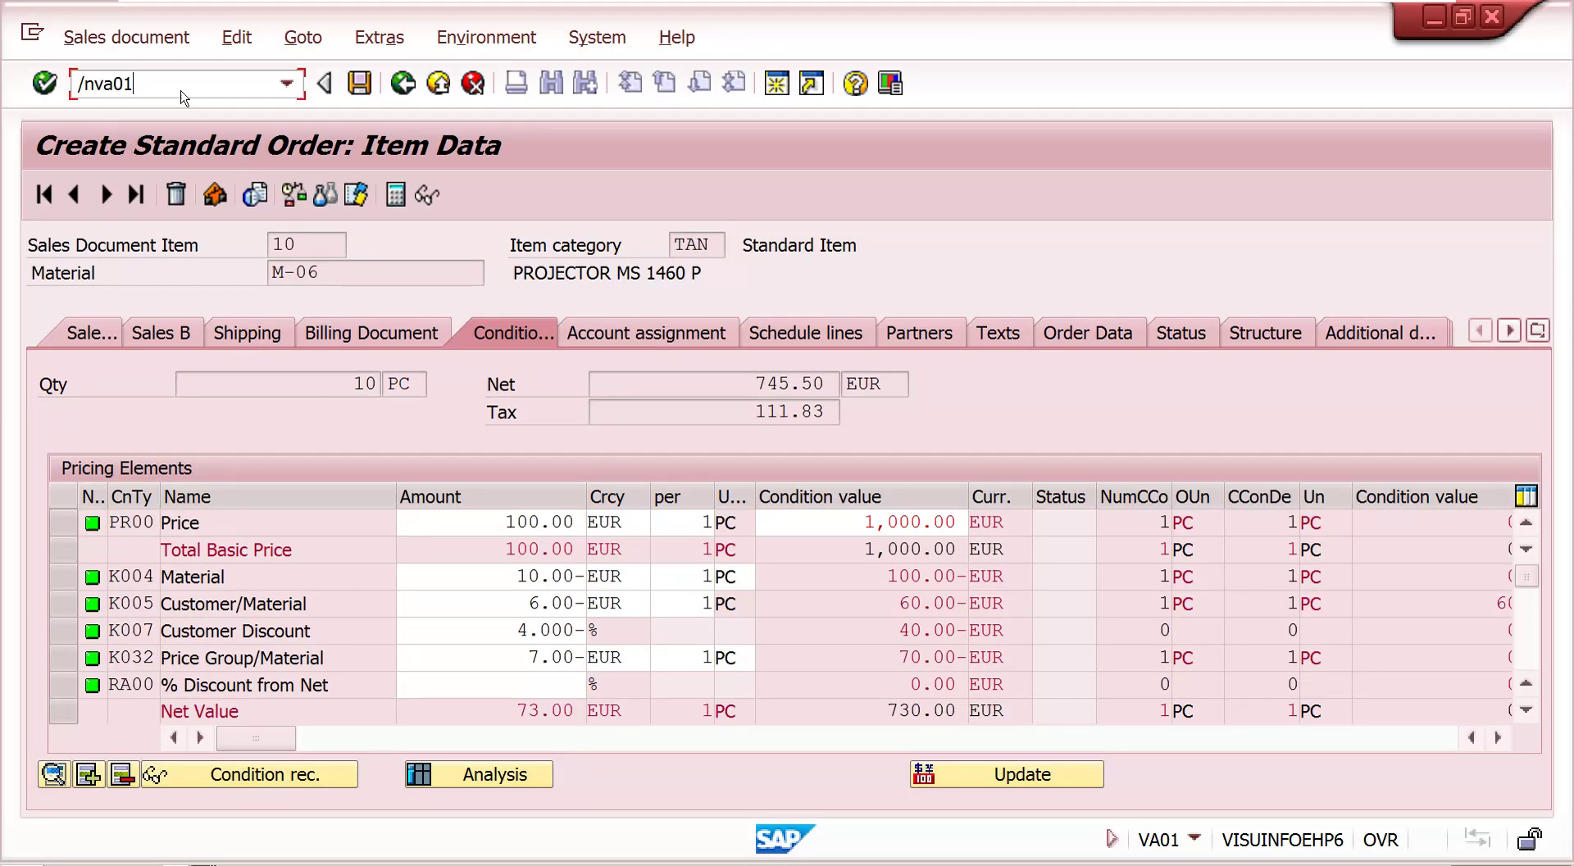
key("Return")
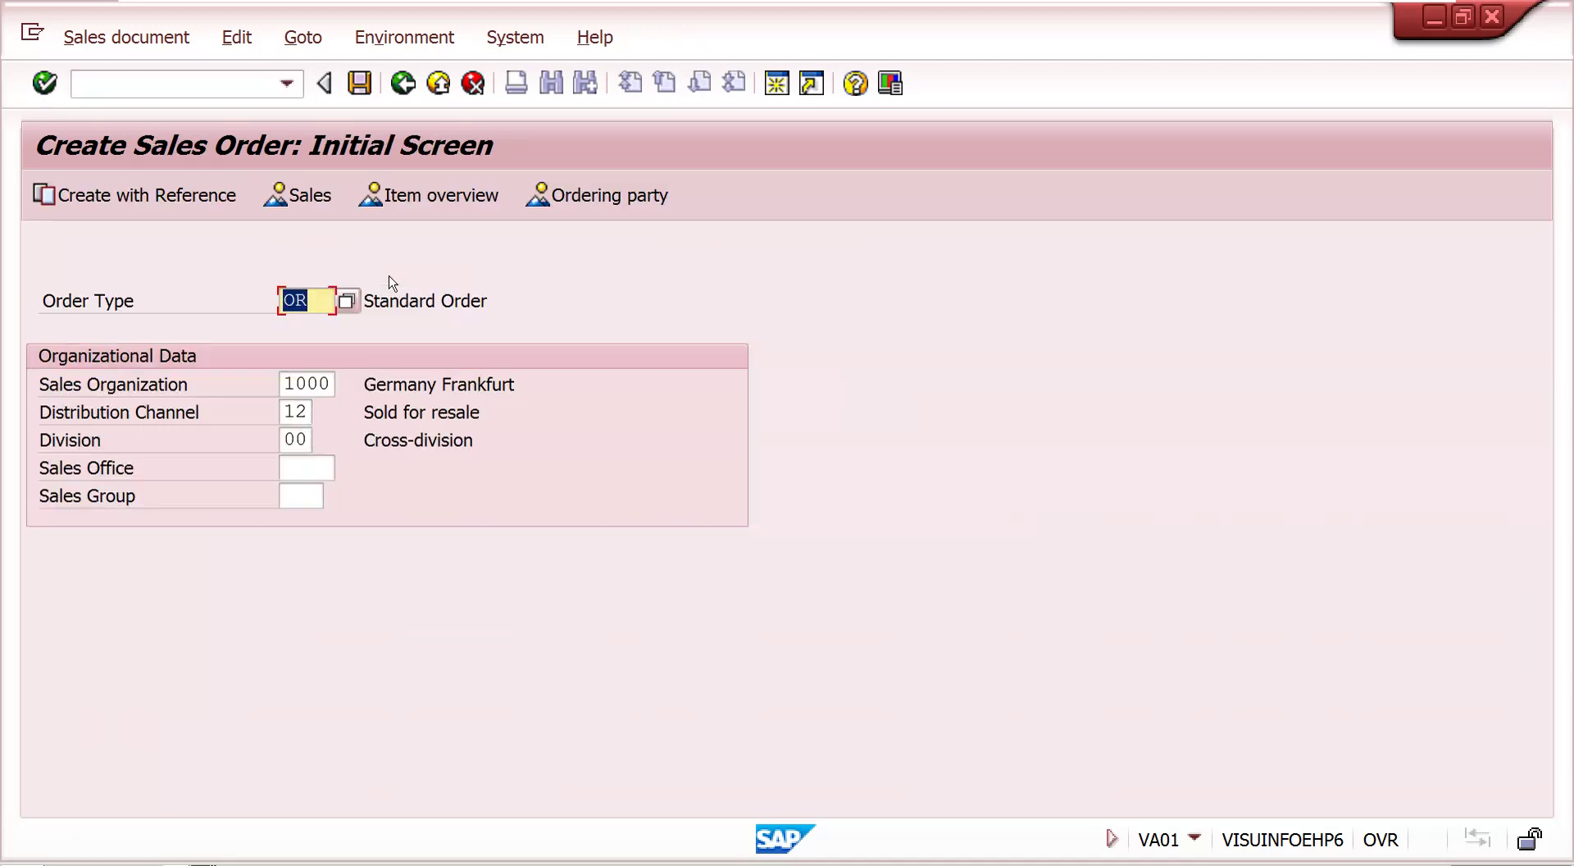
key("Return")
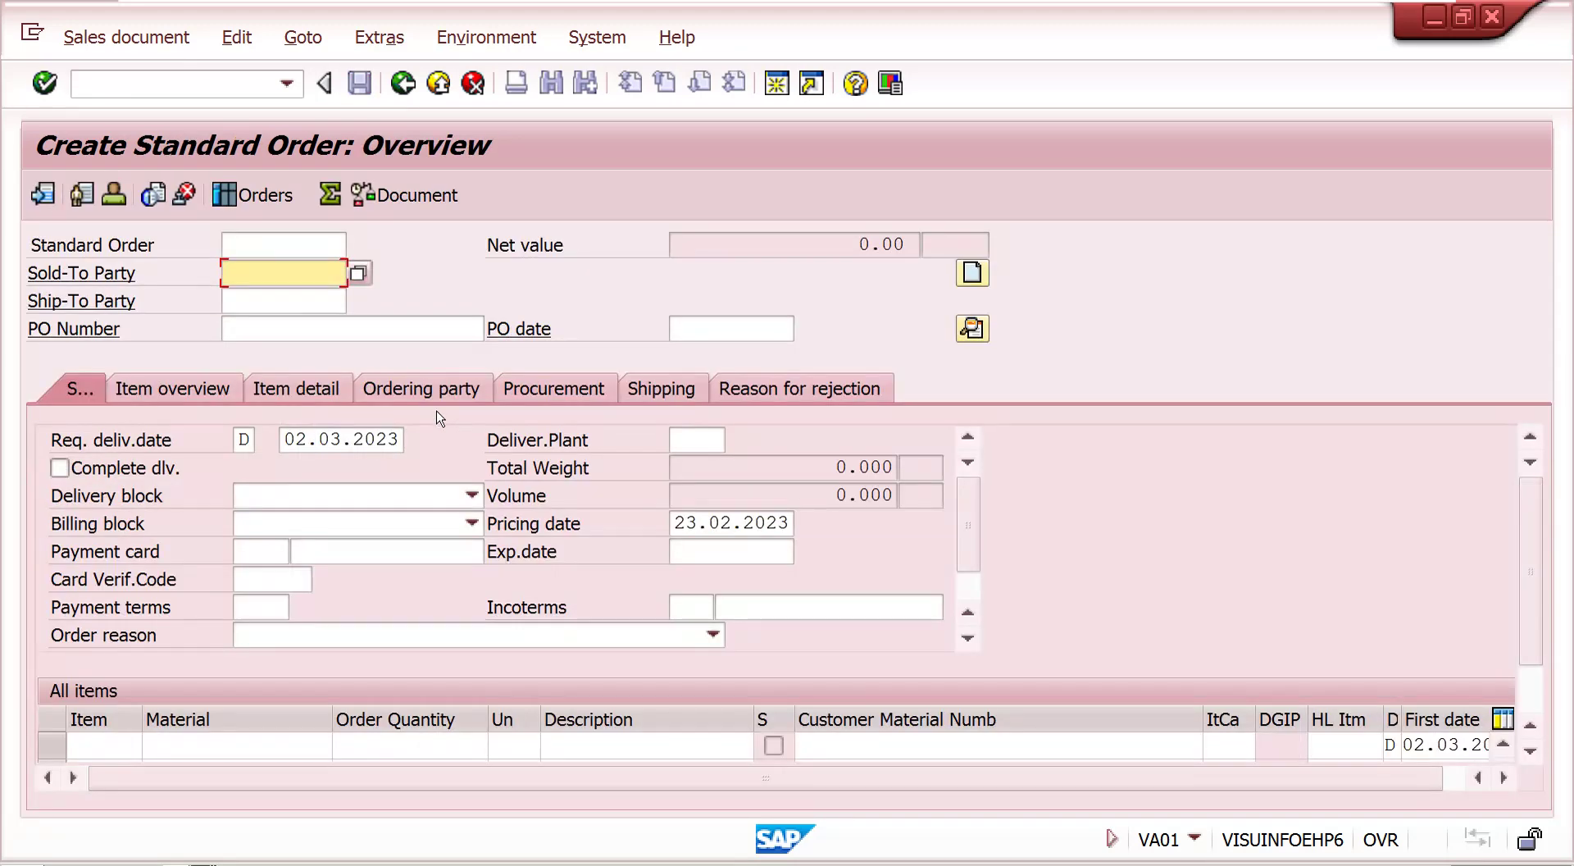
- Fill in the order header with the sold-to party's customer number, the PO number and PO date 14.02.2023
left_click(246, 273)
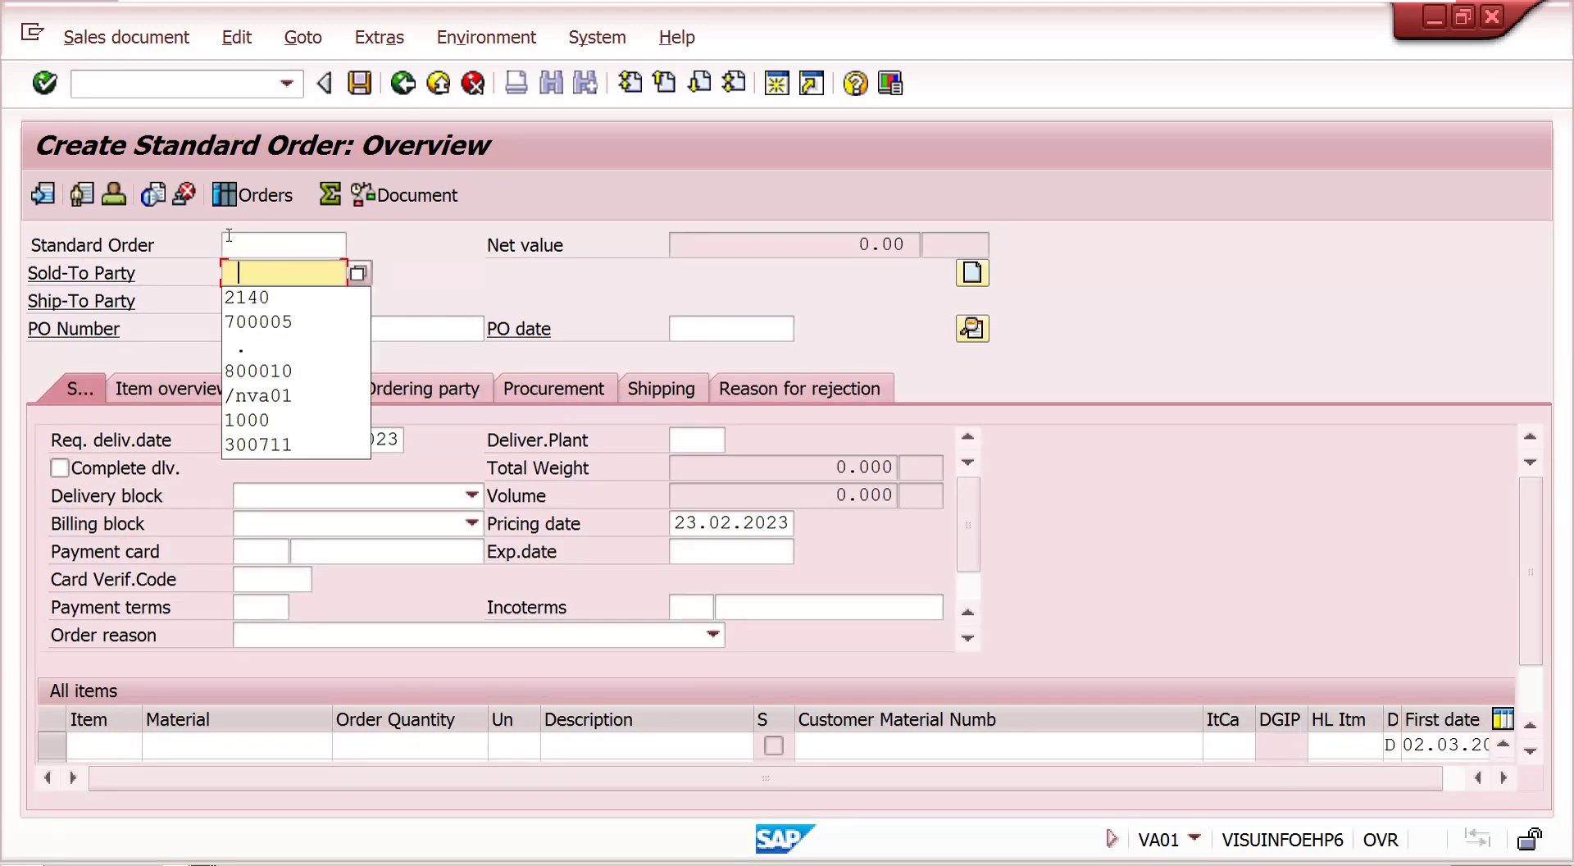
left_click(247, 297)
left_click(275, 336)
type("134")
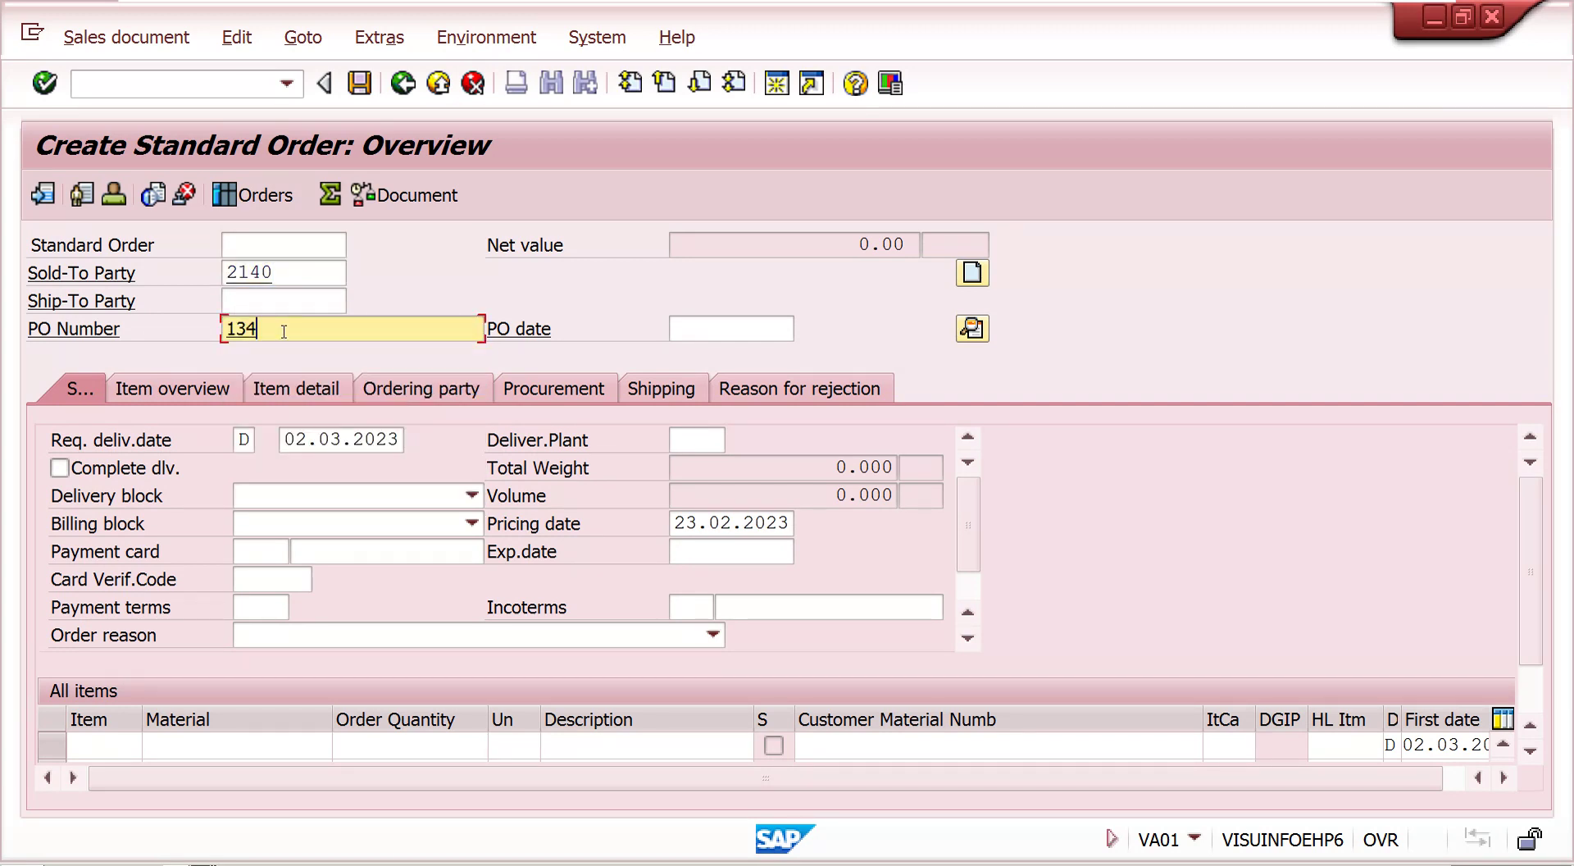
left_click(746, 328)
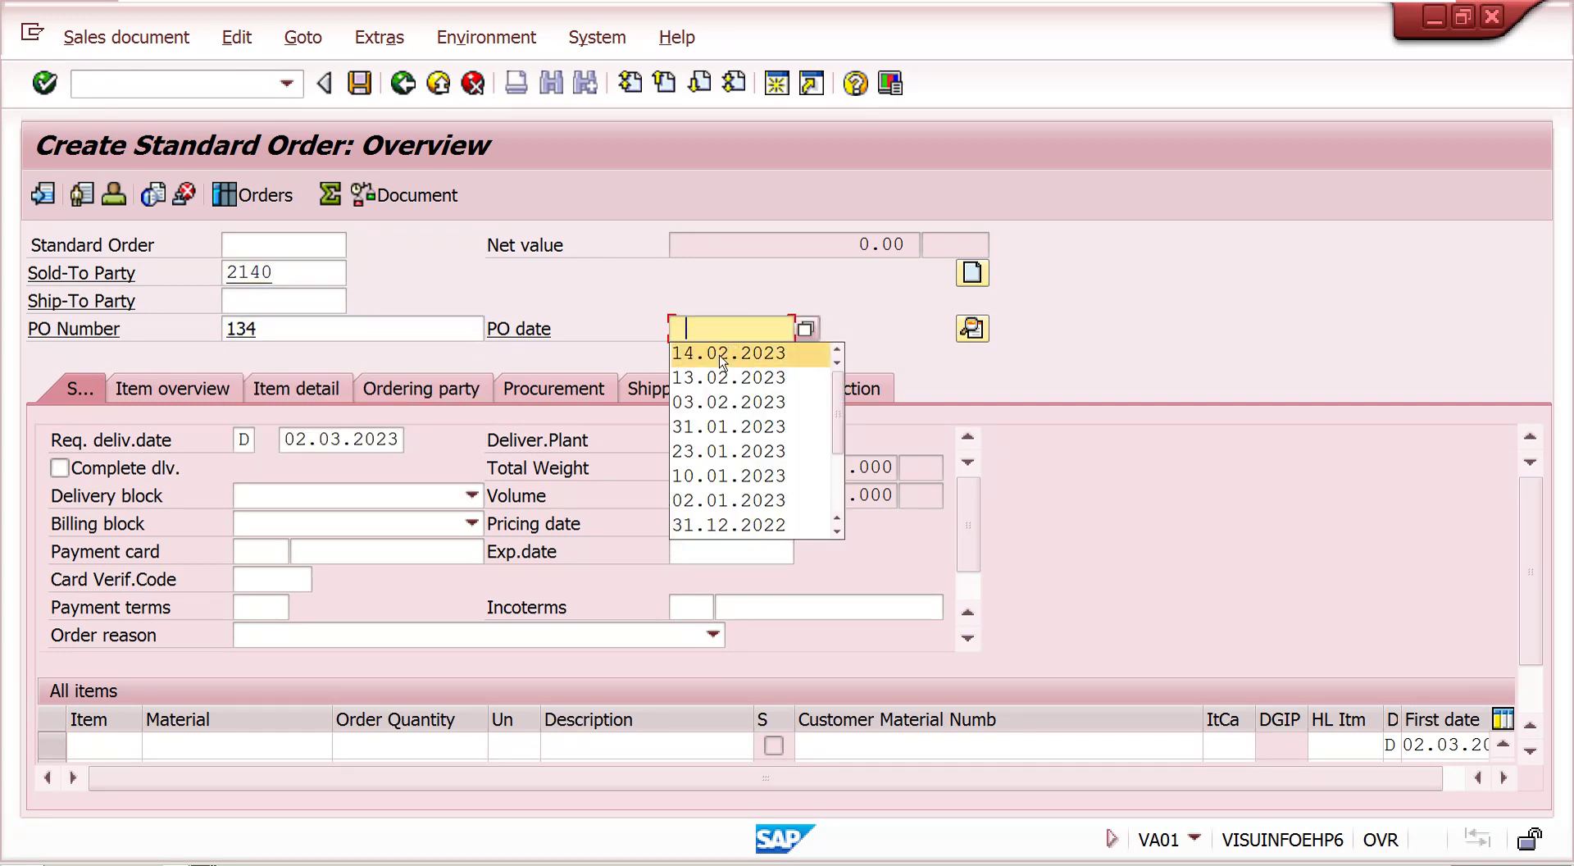
left_click(725, 355)
- Enter material M-06 with order quantity 10 as the first order item
left_click(213, 740)
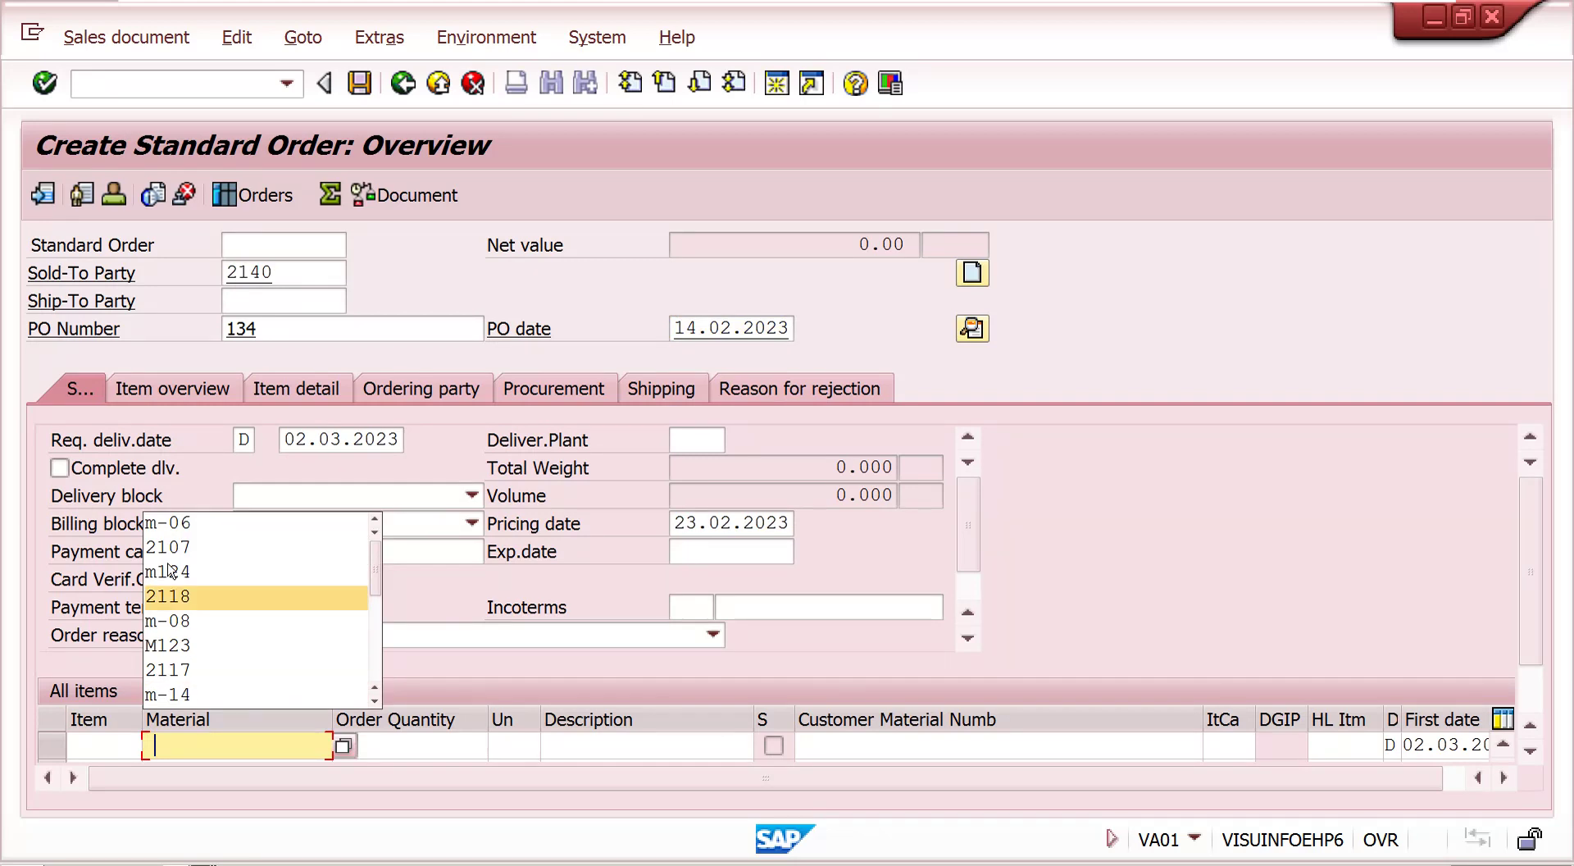
type("m-06")
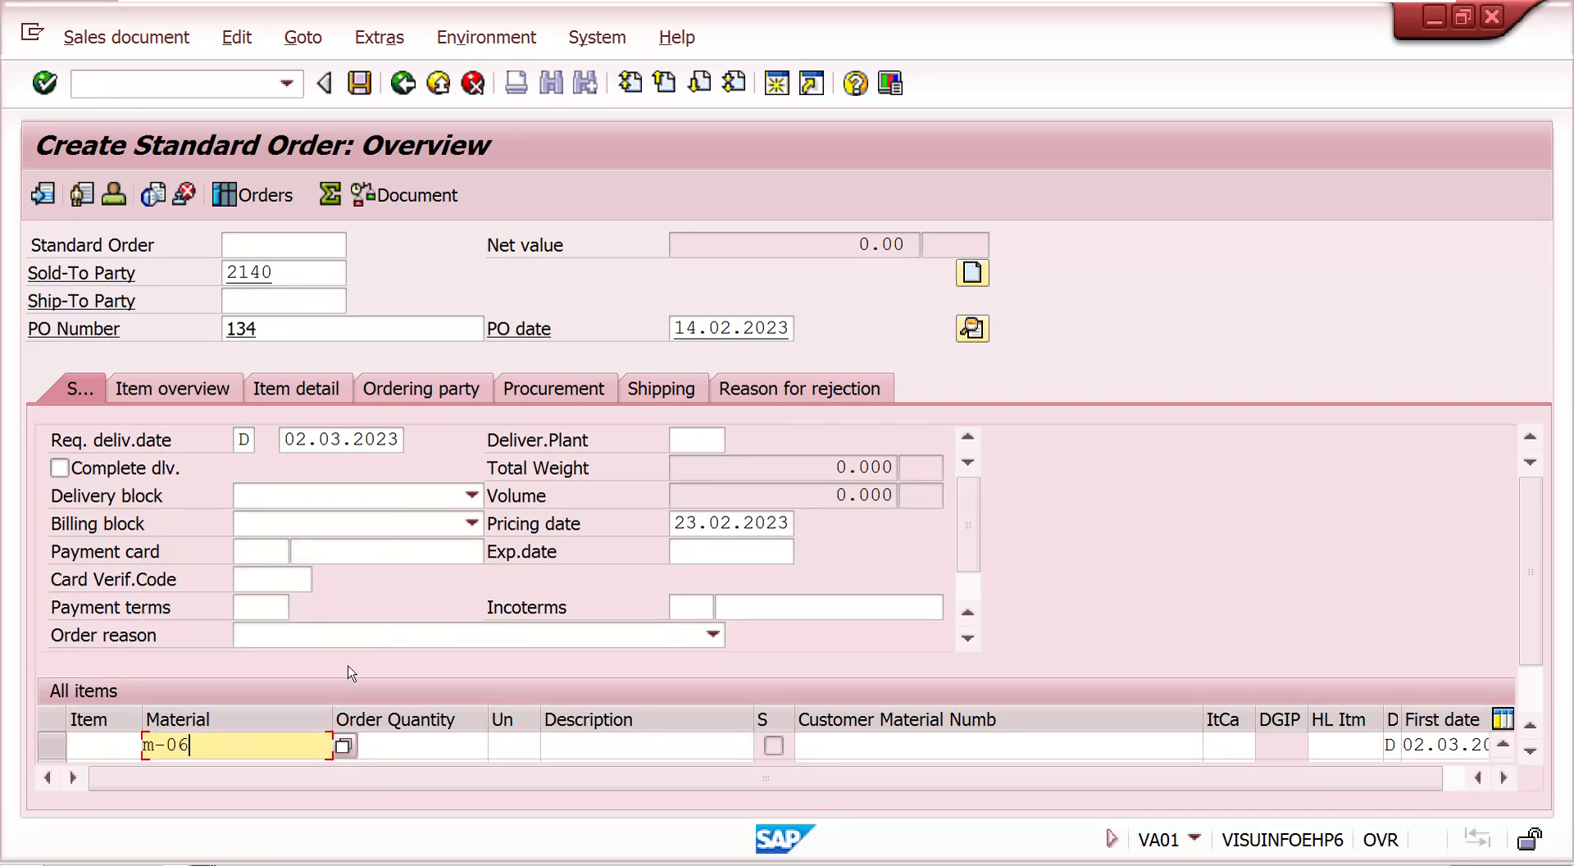
left_click(394, 746)
type("10")
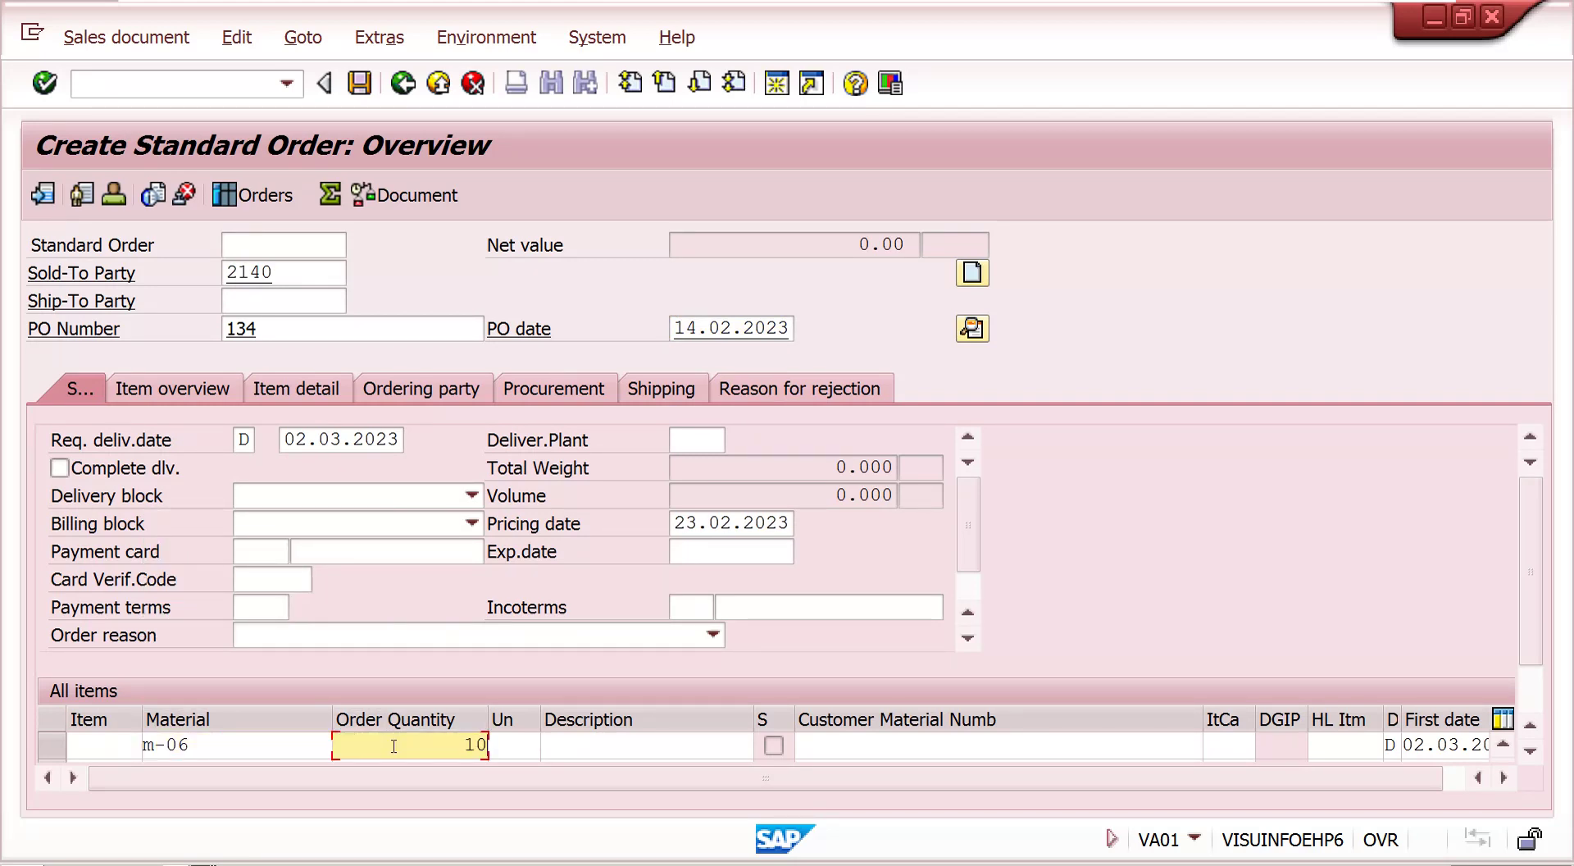
- Set the first item's plant to 1000 and accept the complete delivery proposal in availability control
left_click(1532, 749)
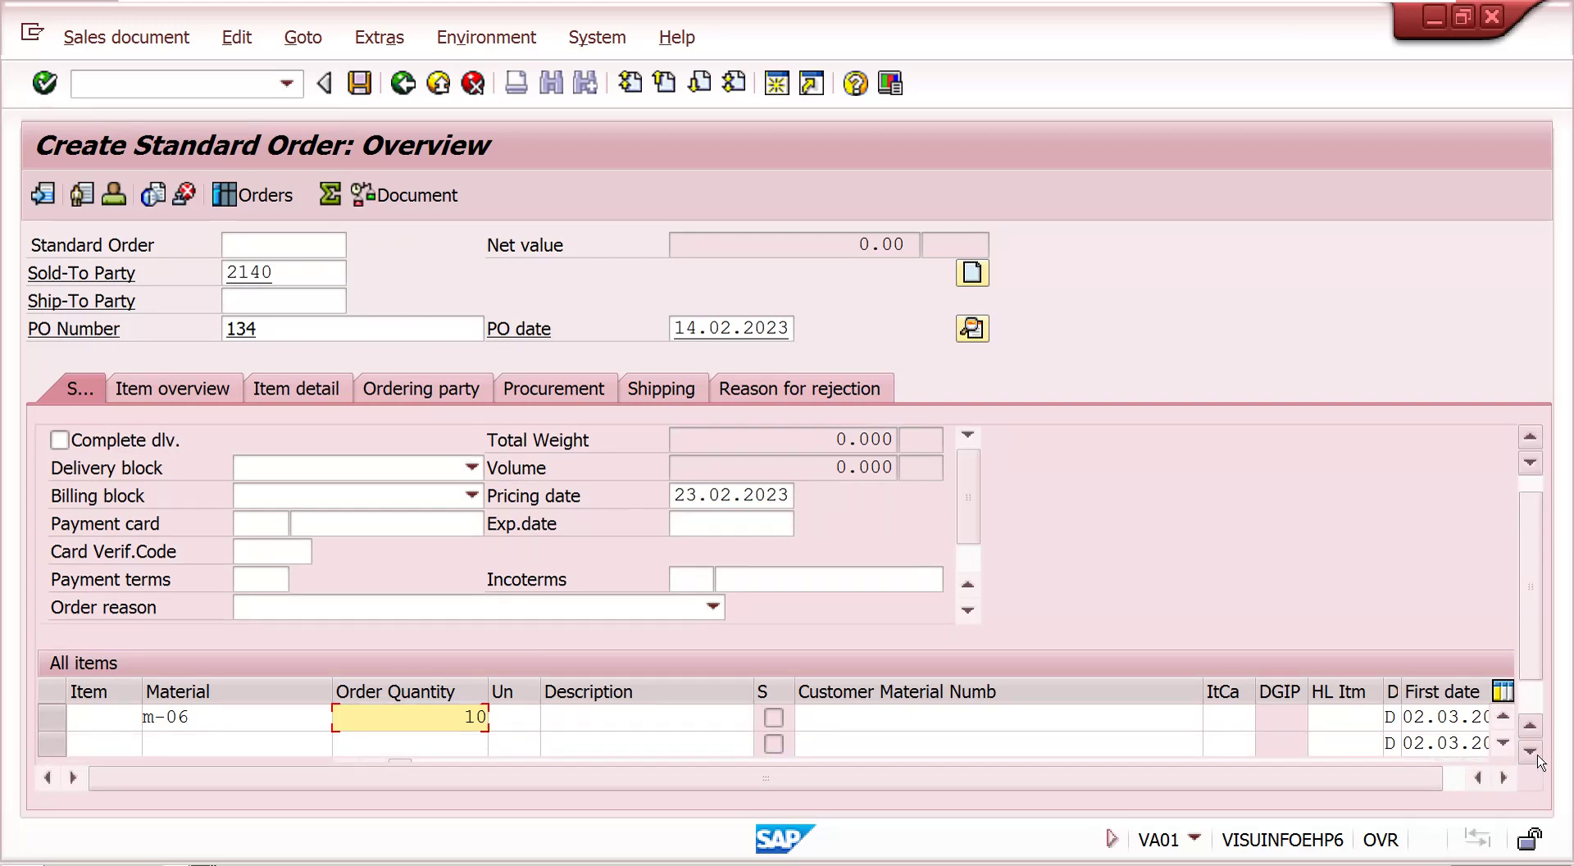
left_click(1531, 750)
left_click(1474, 744)
left_click(1474, 744)
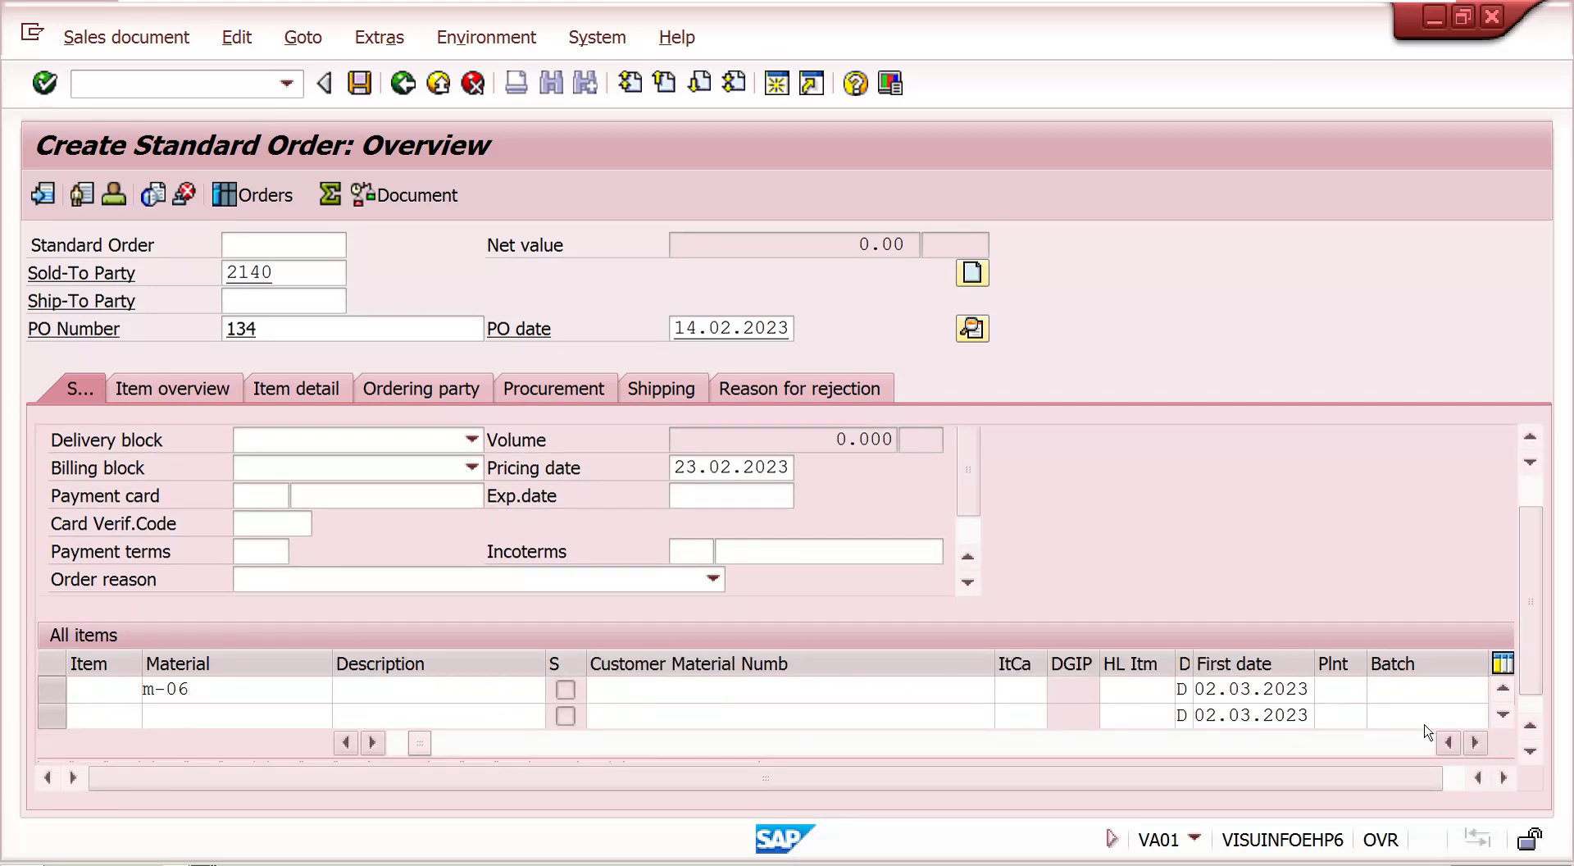
left_click(1349, 688)
type("1000")
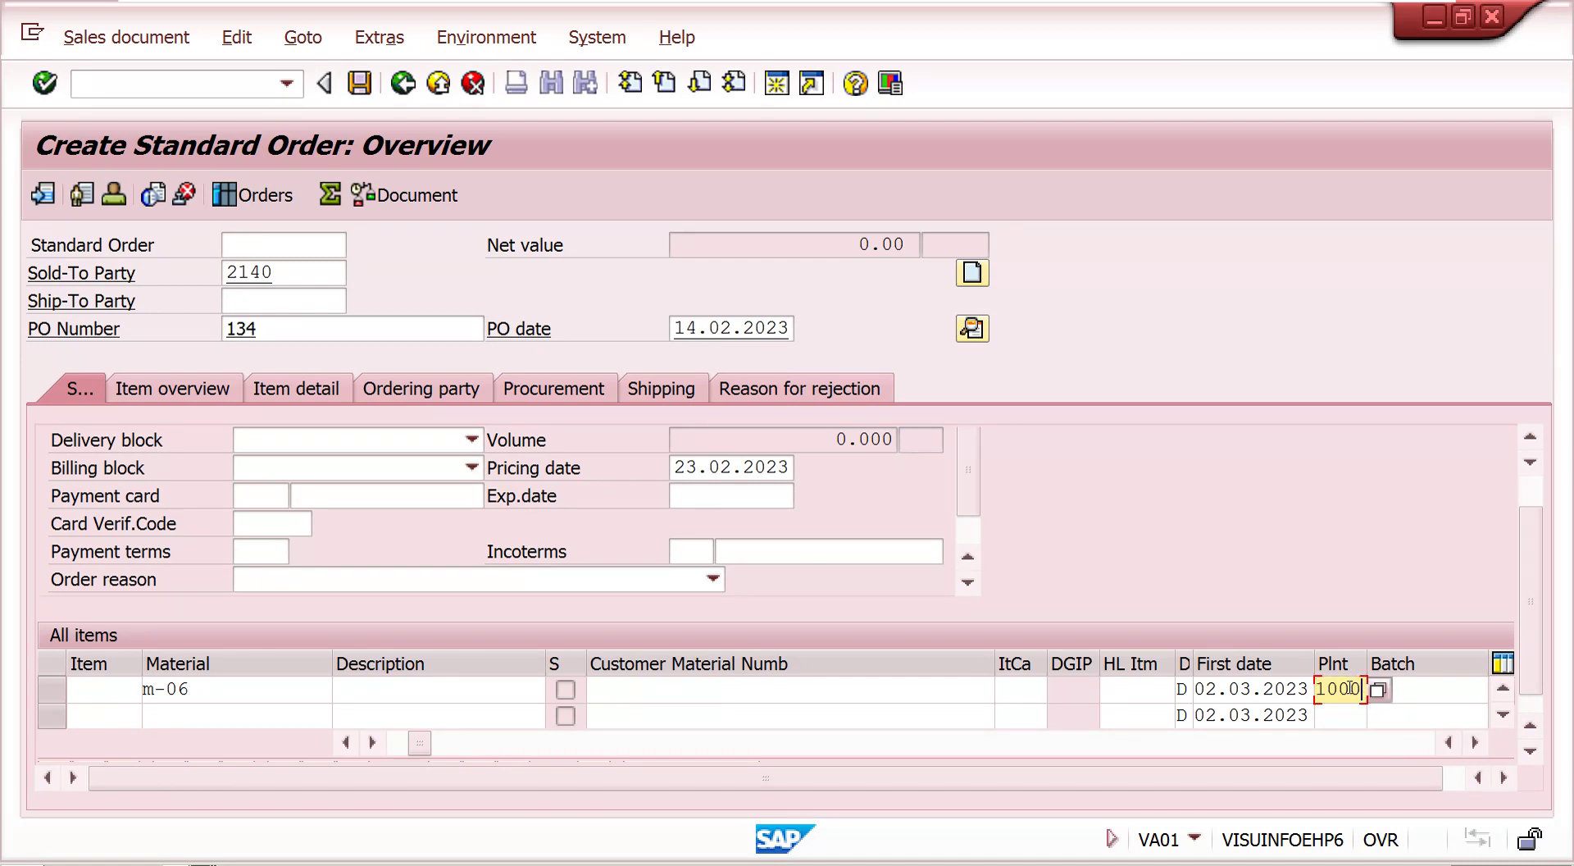
key("Return")
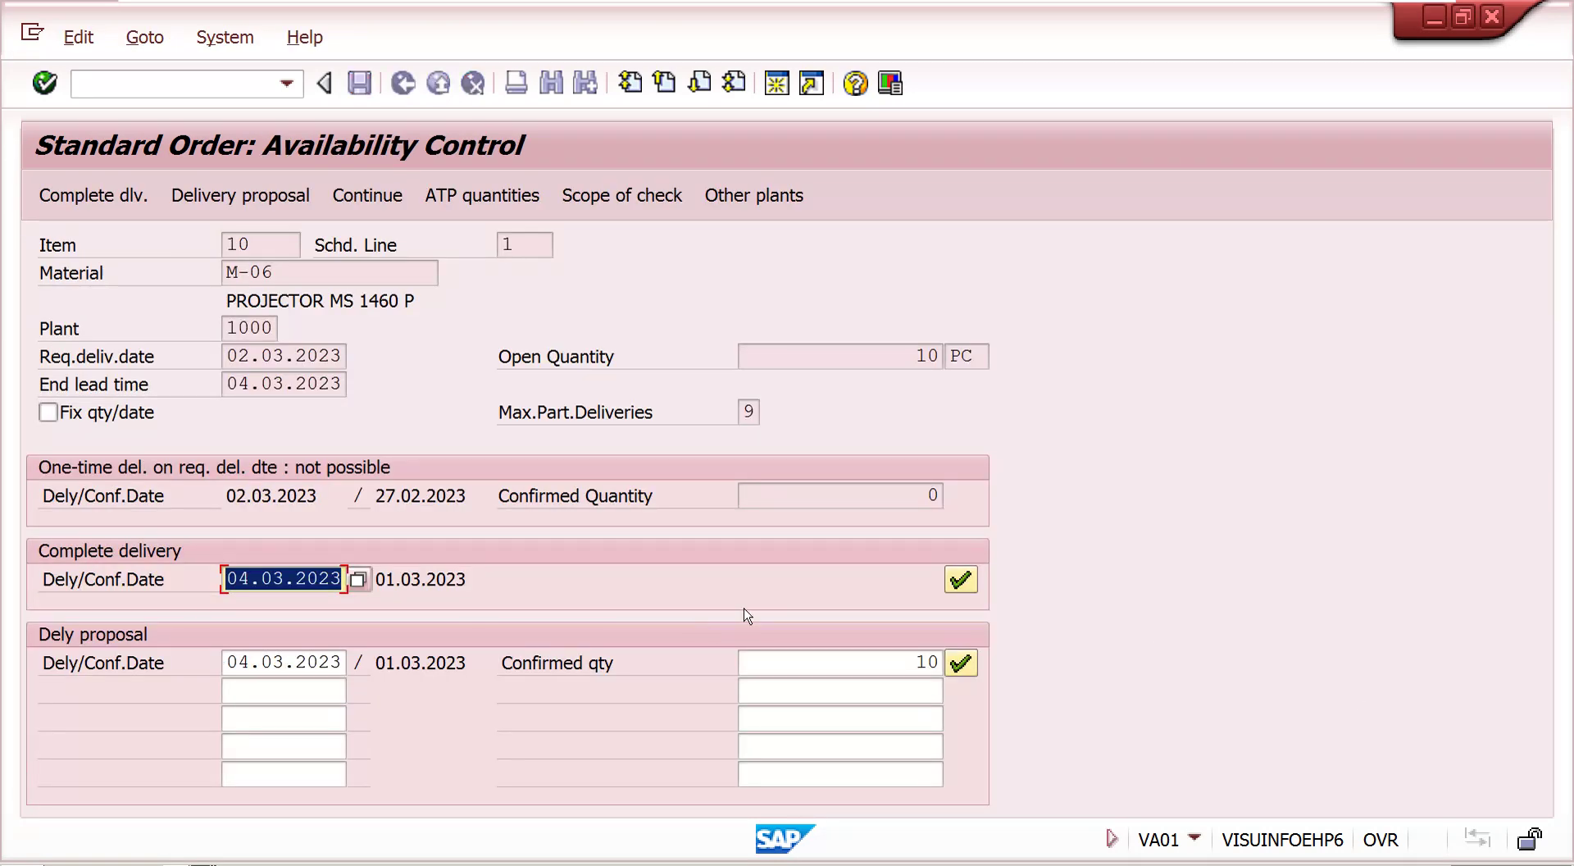
left_click(960, 580)
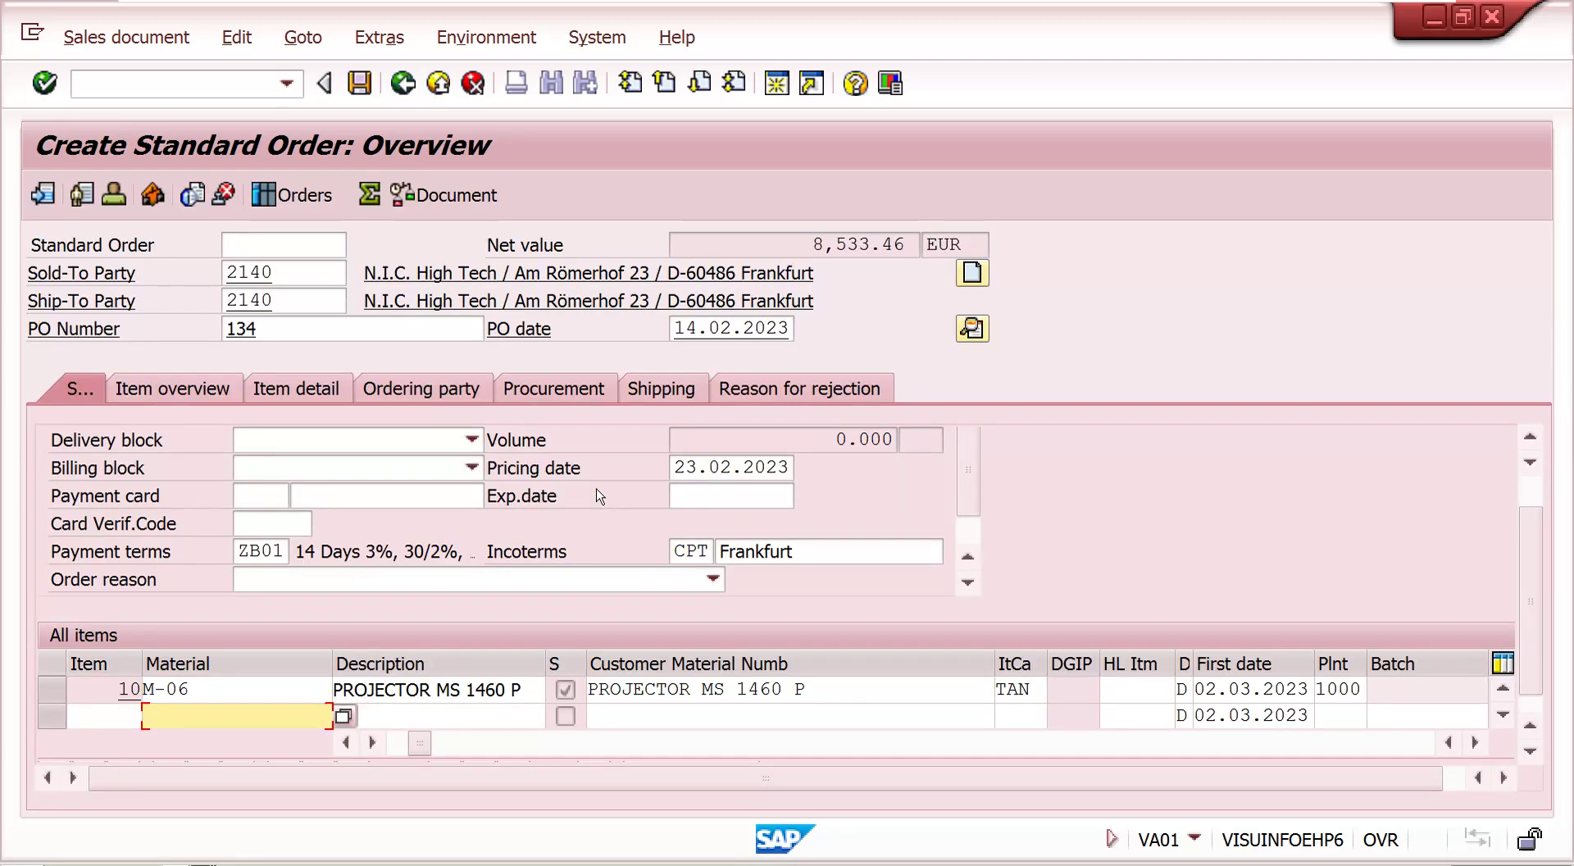
- Open the pricing conditions of the M-06 item and check the PR02 price and RA00 discount
left_click(485, 691)
double_click(485, 691)
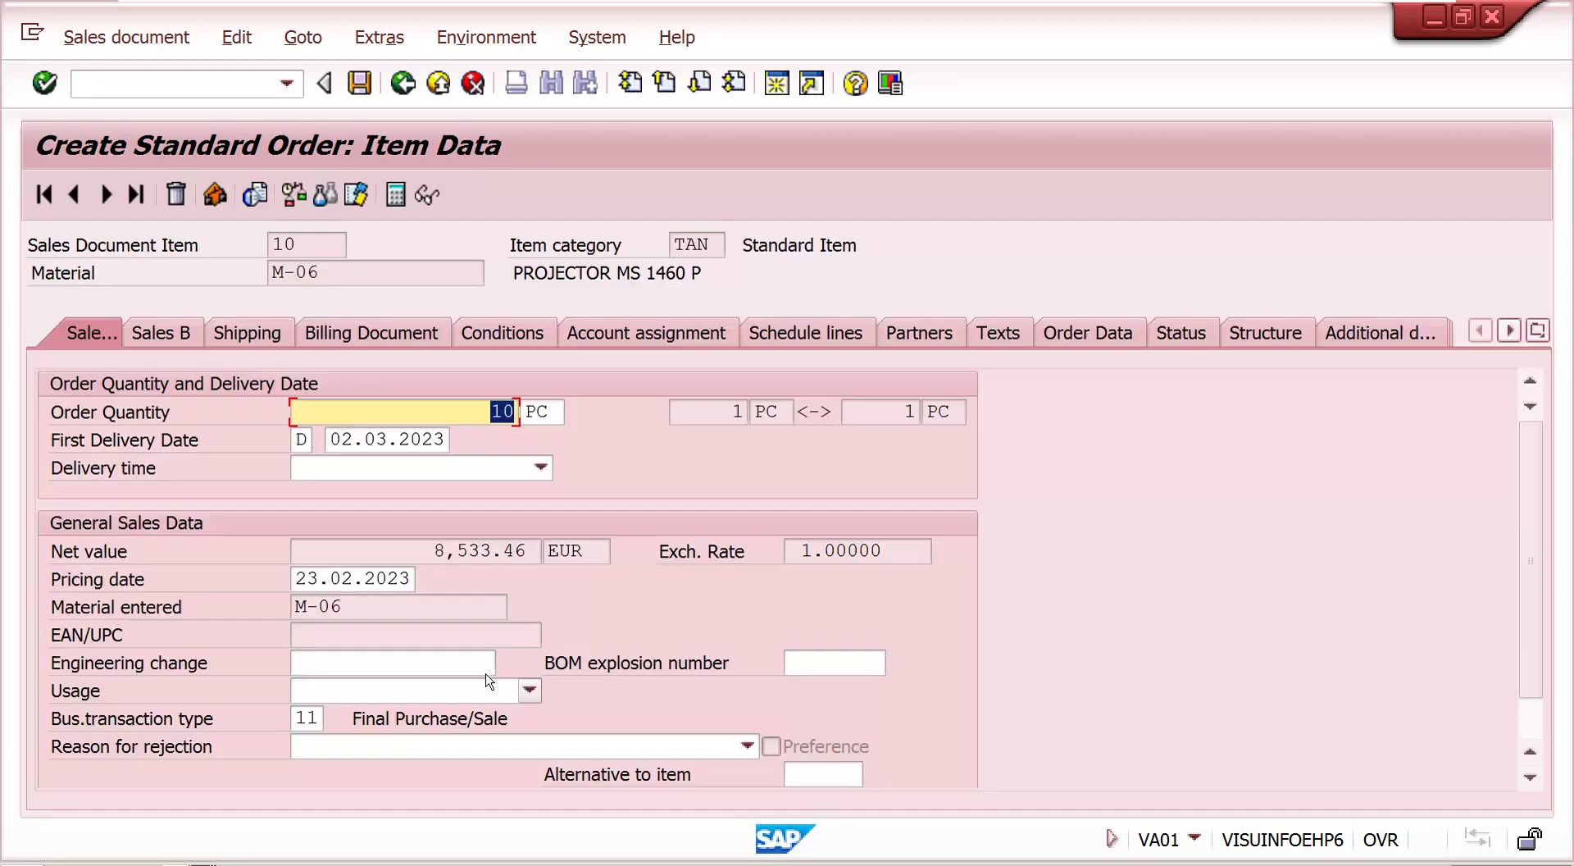
left_click(497, 332)
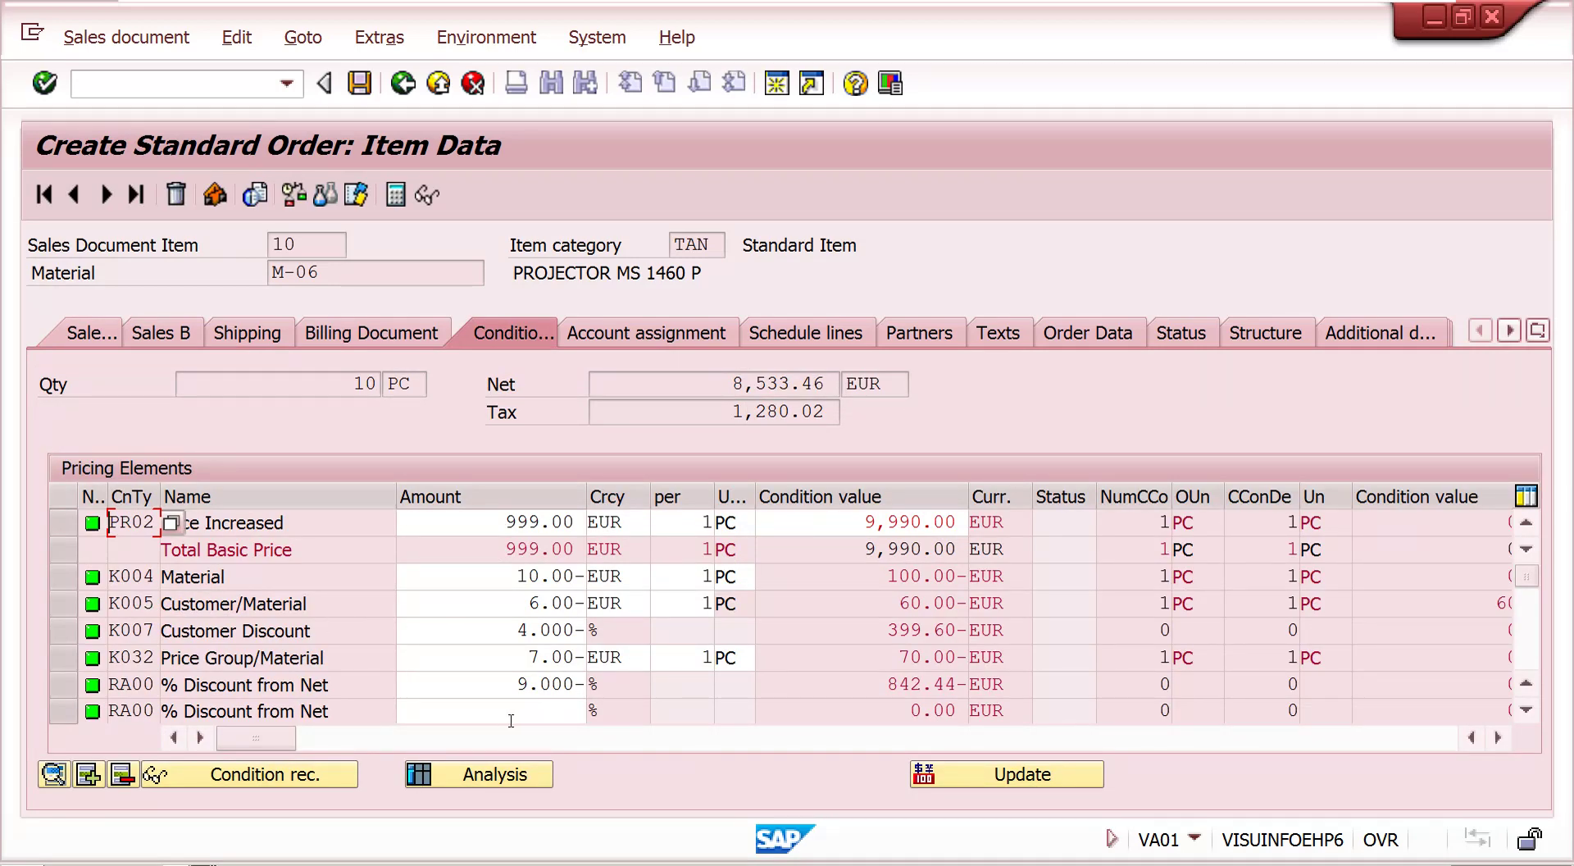
left_click(504, 683)
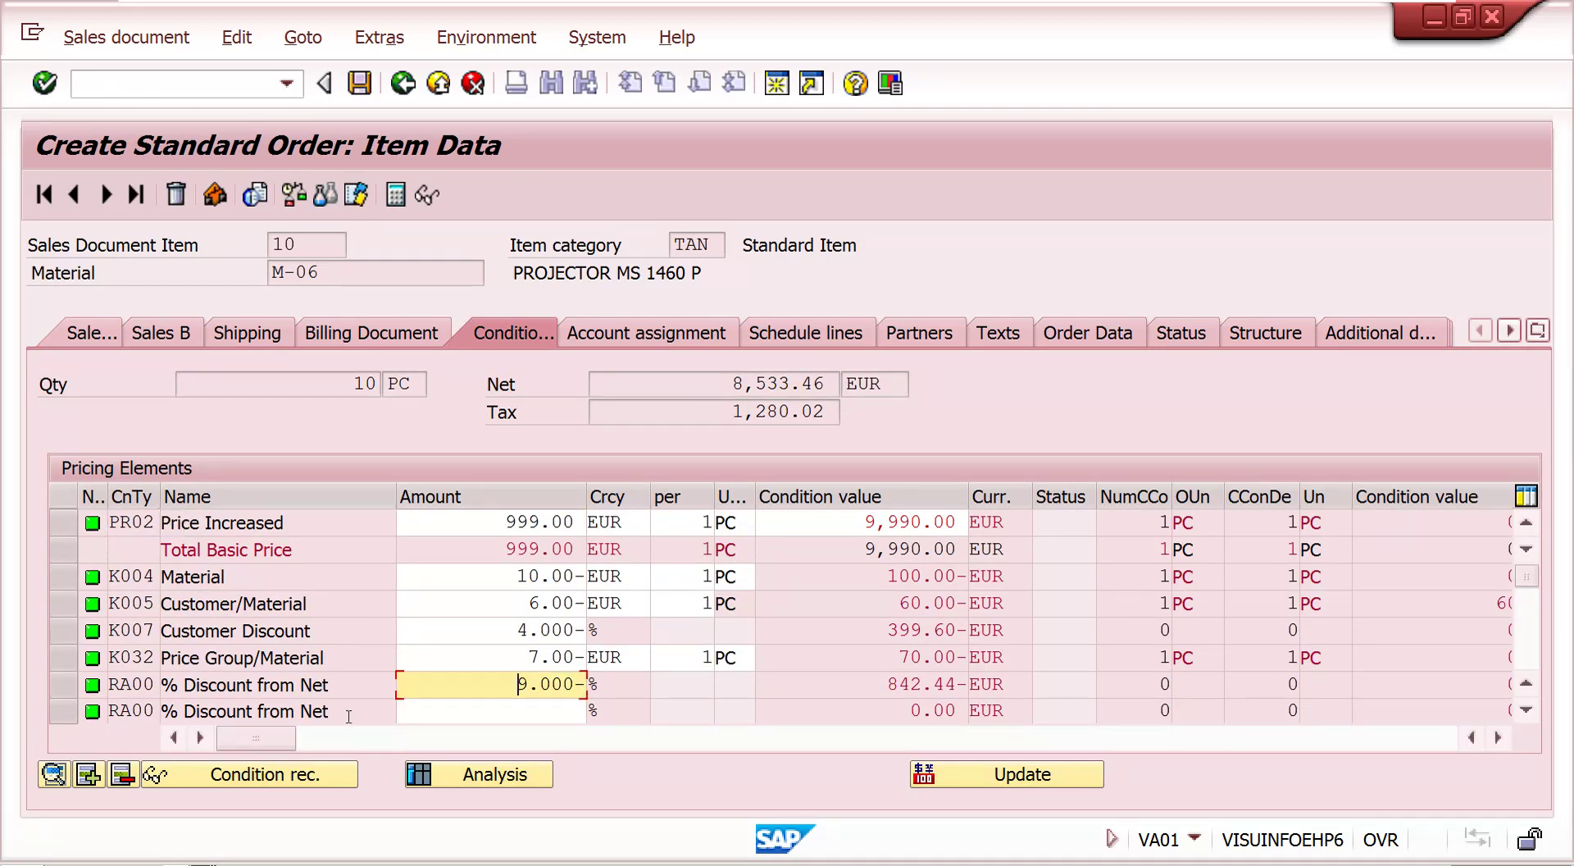
- Try to delete the empty second RA00 discount line, check the RA00 lines and return to the order overview
left_click(62, 710)
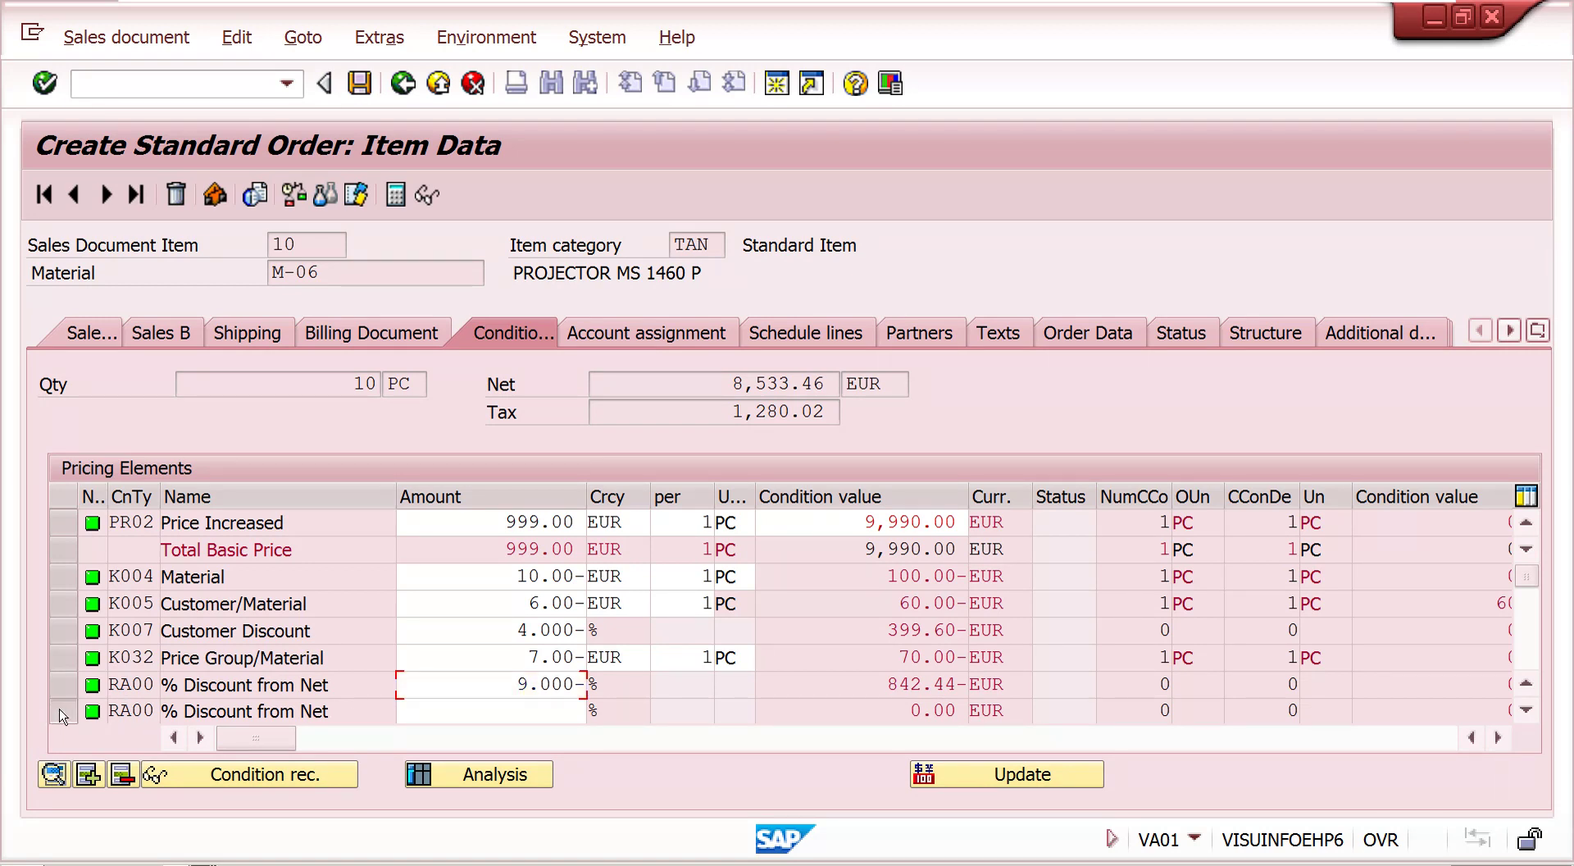
left_click(123, 774)
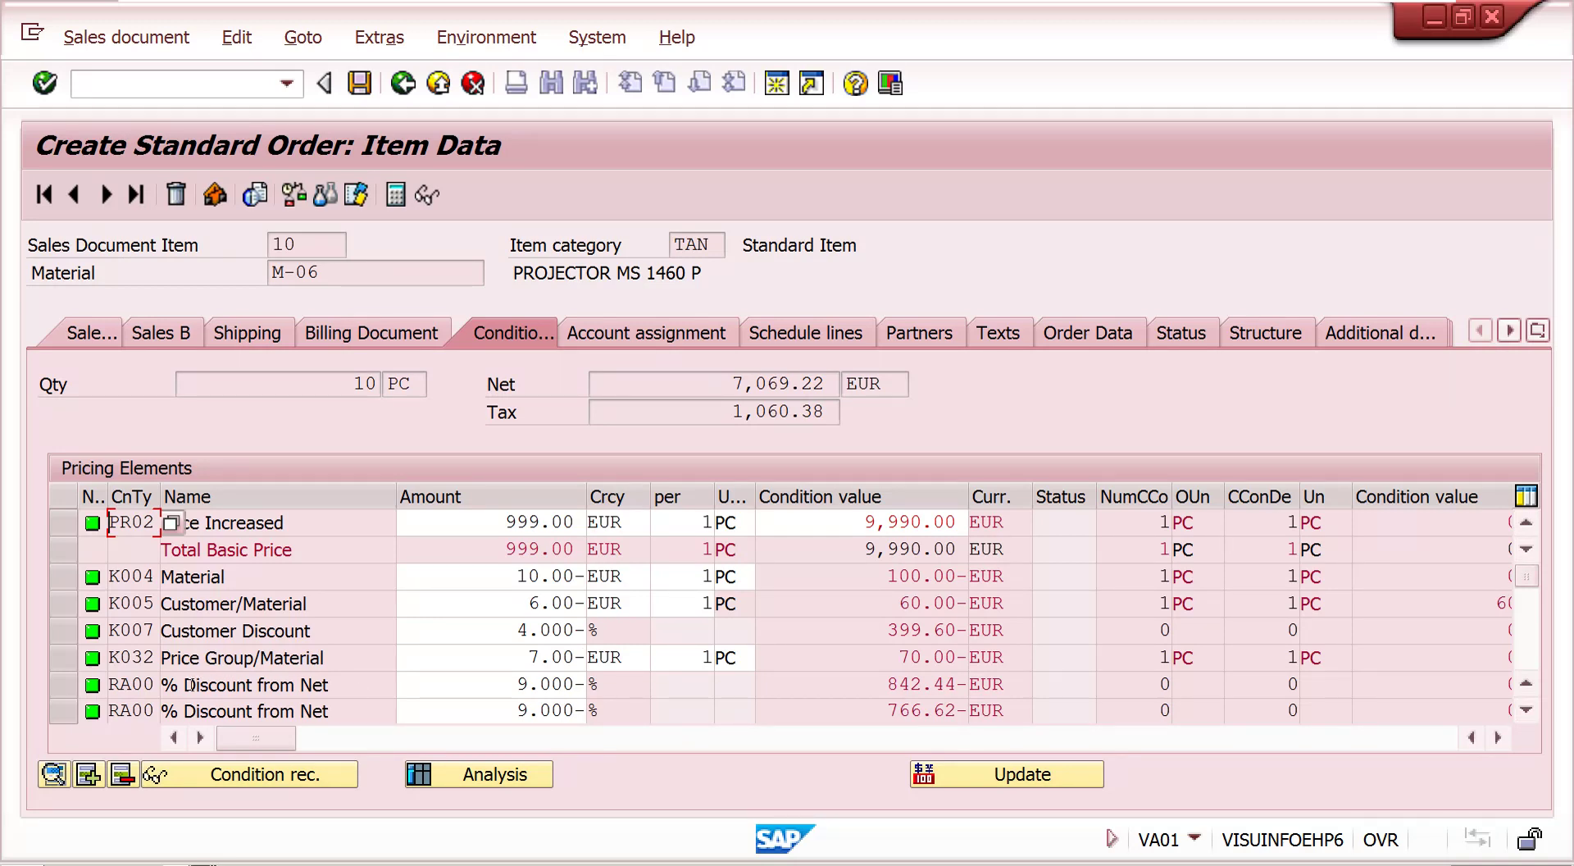
left_click(498, 691)
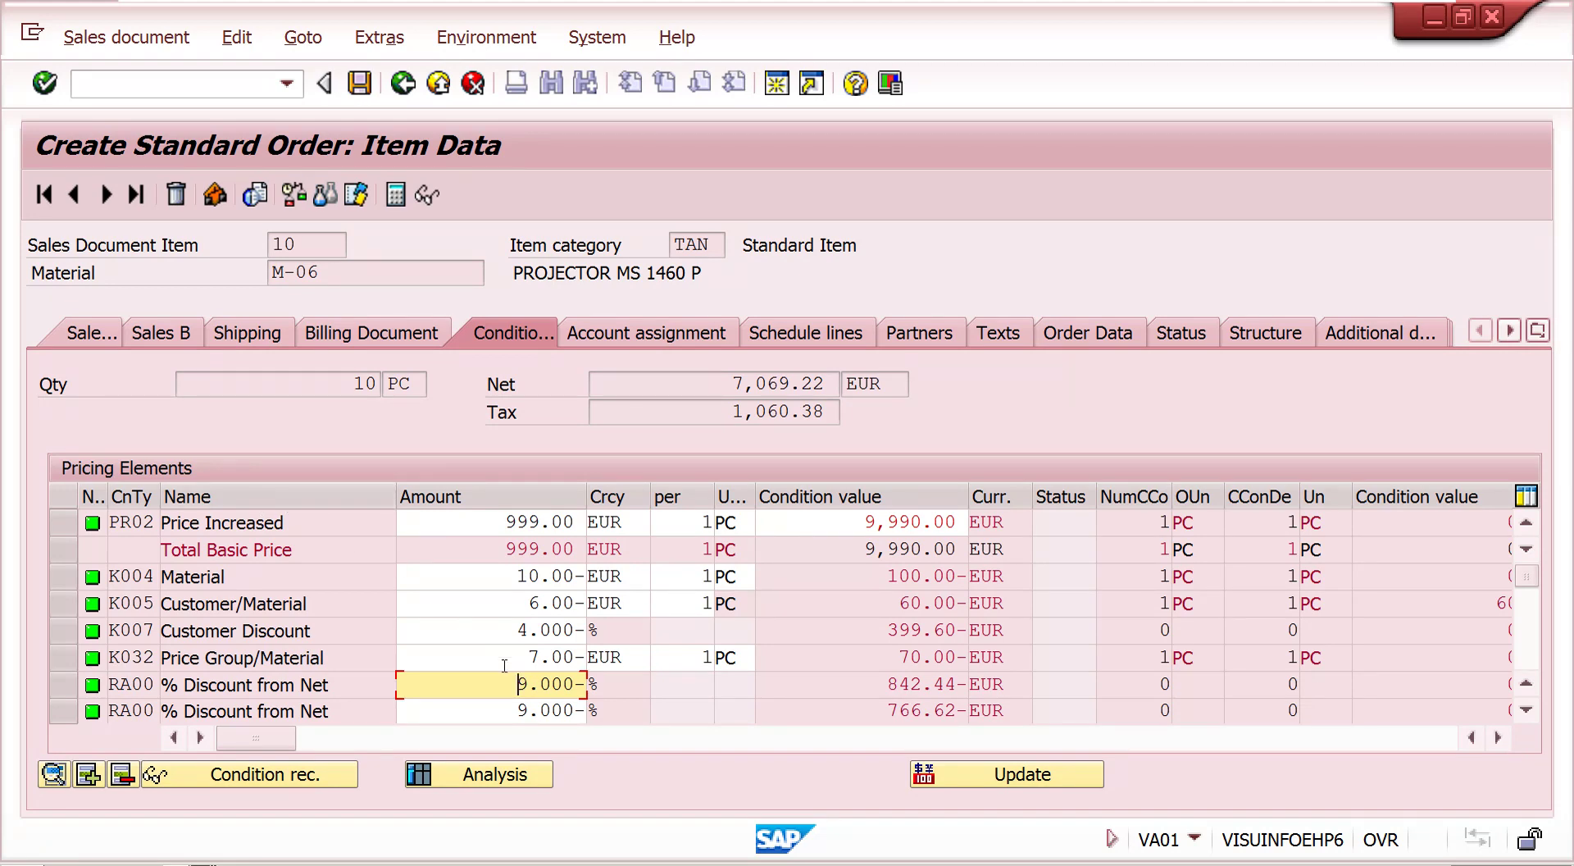
left_click(402, 88)
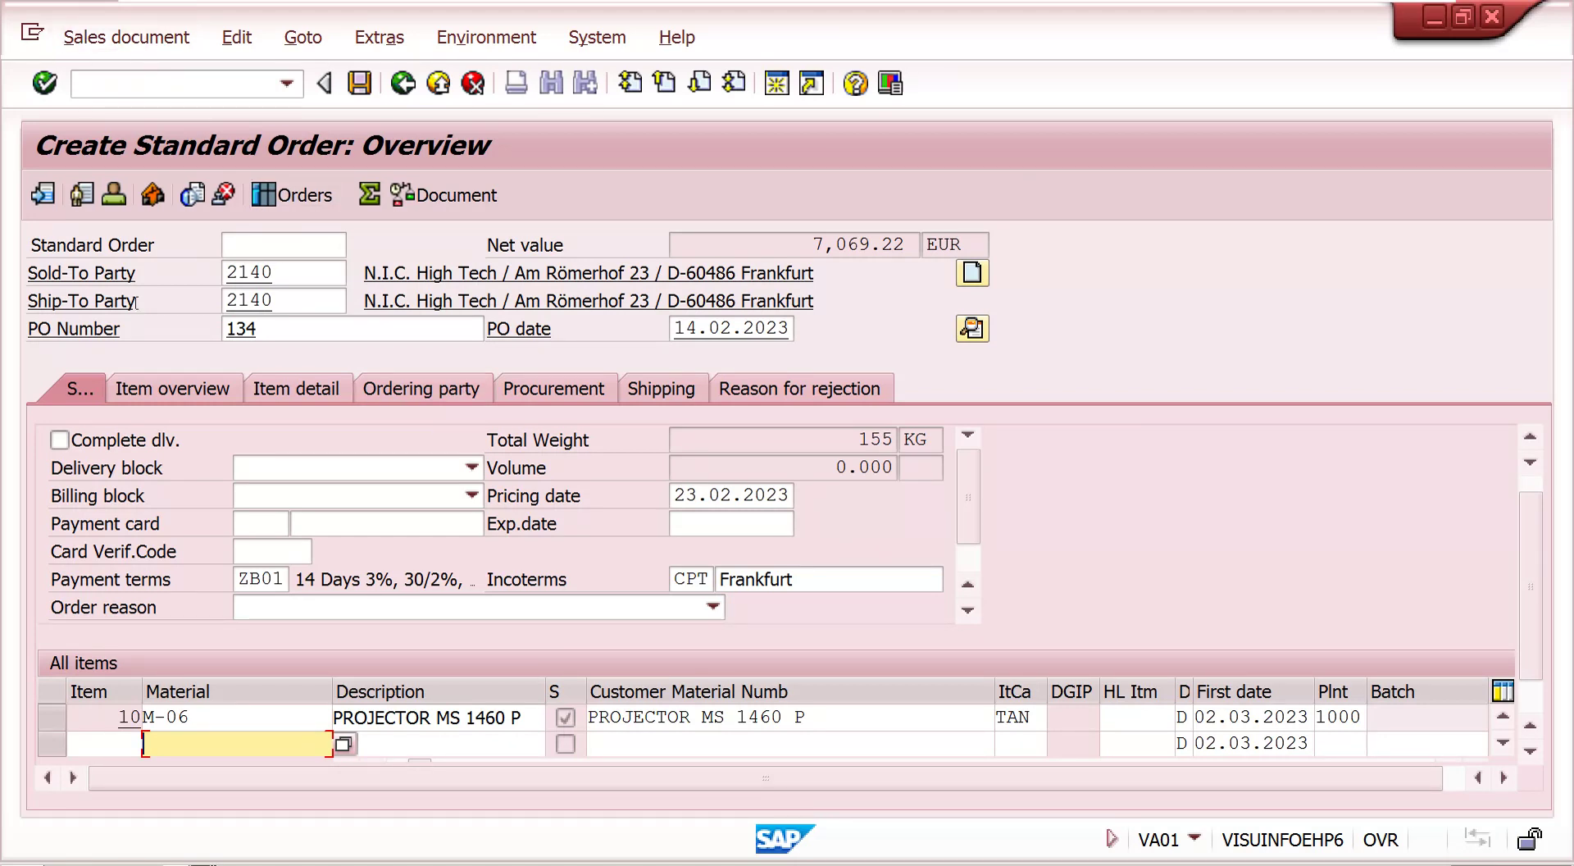
- Enter material M-06 again as a second order item with quantity 5
left_click(214, 755)
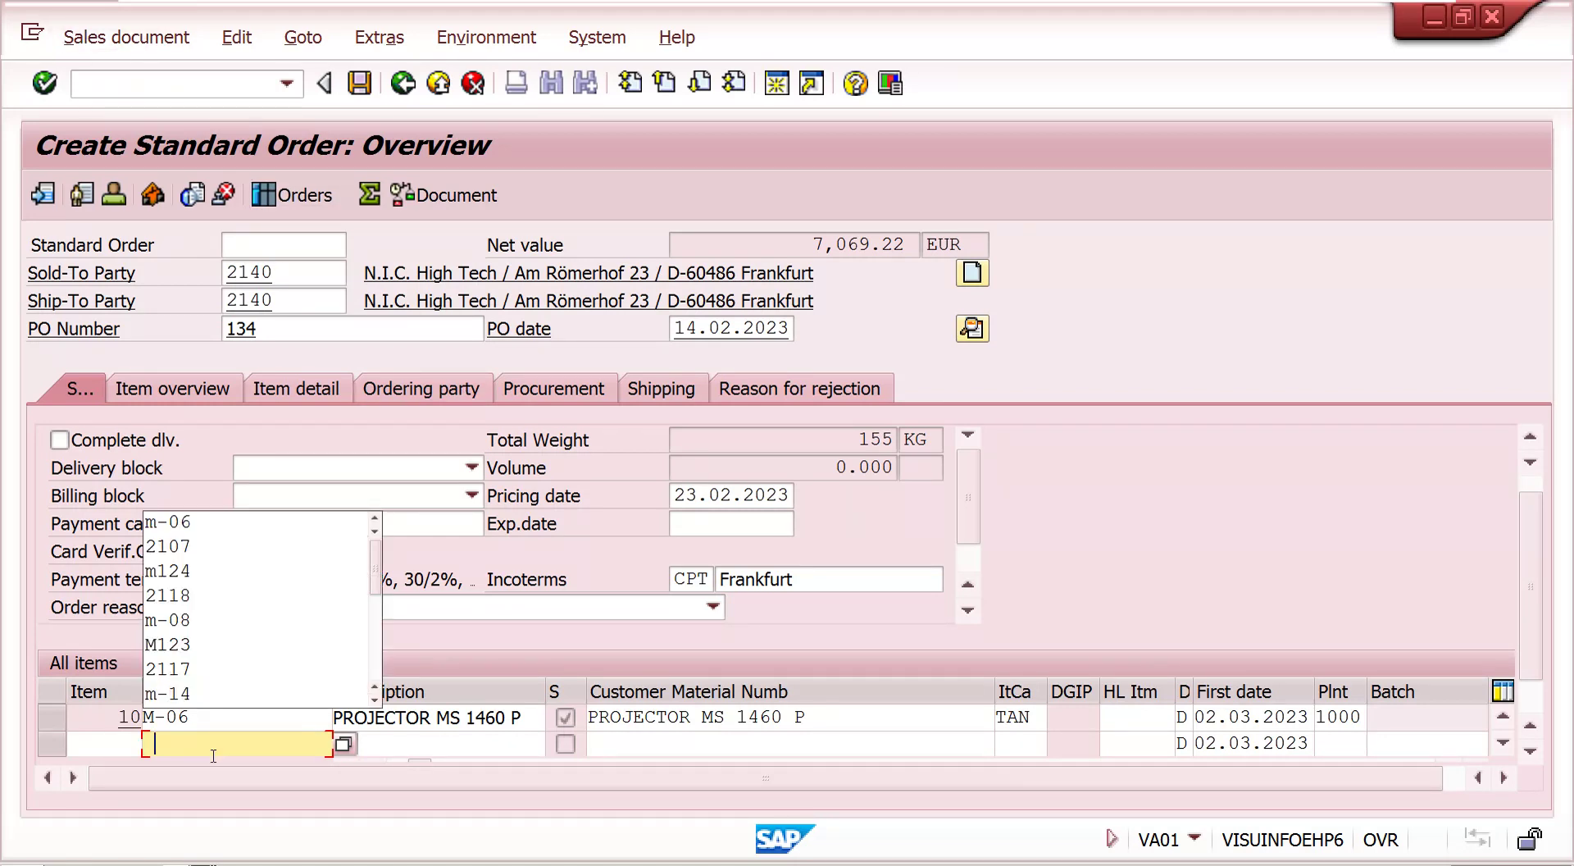
left_click(199, 527)
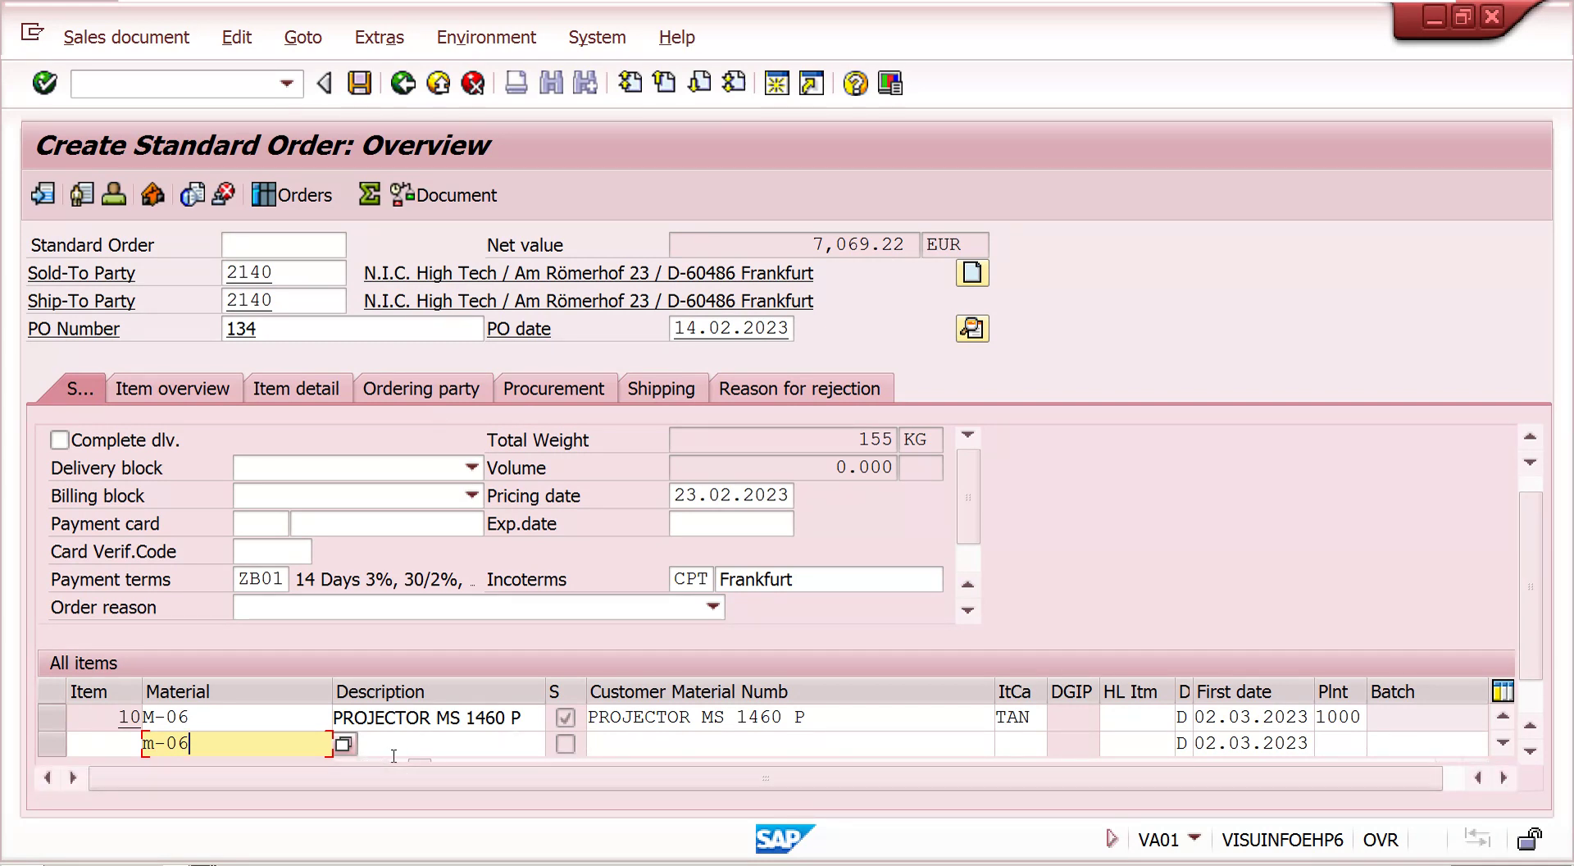
scroll(397, 750, "left", 2)
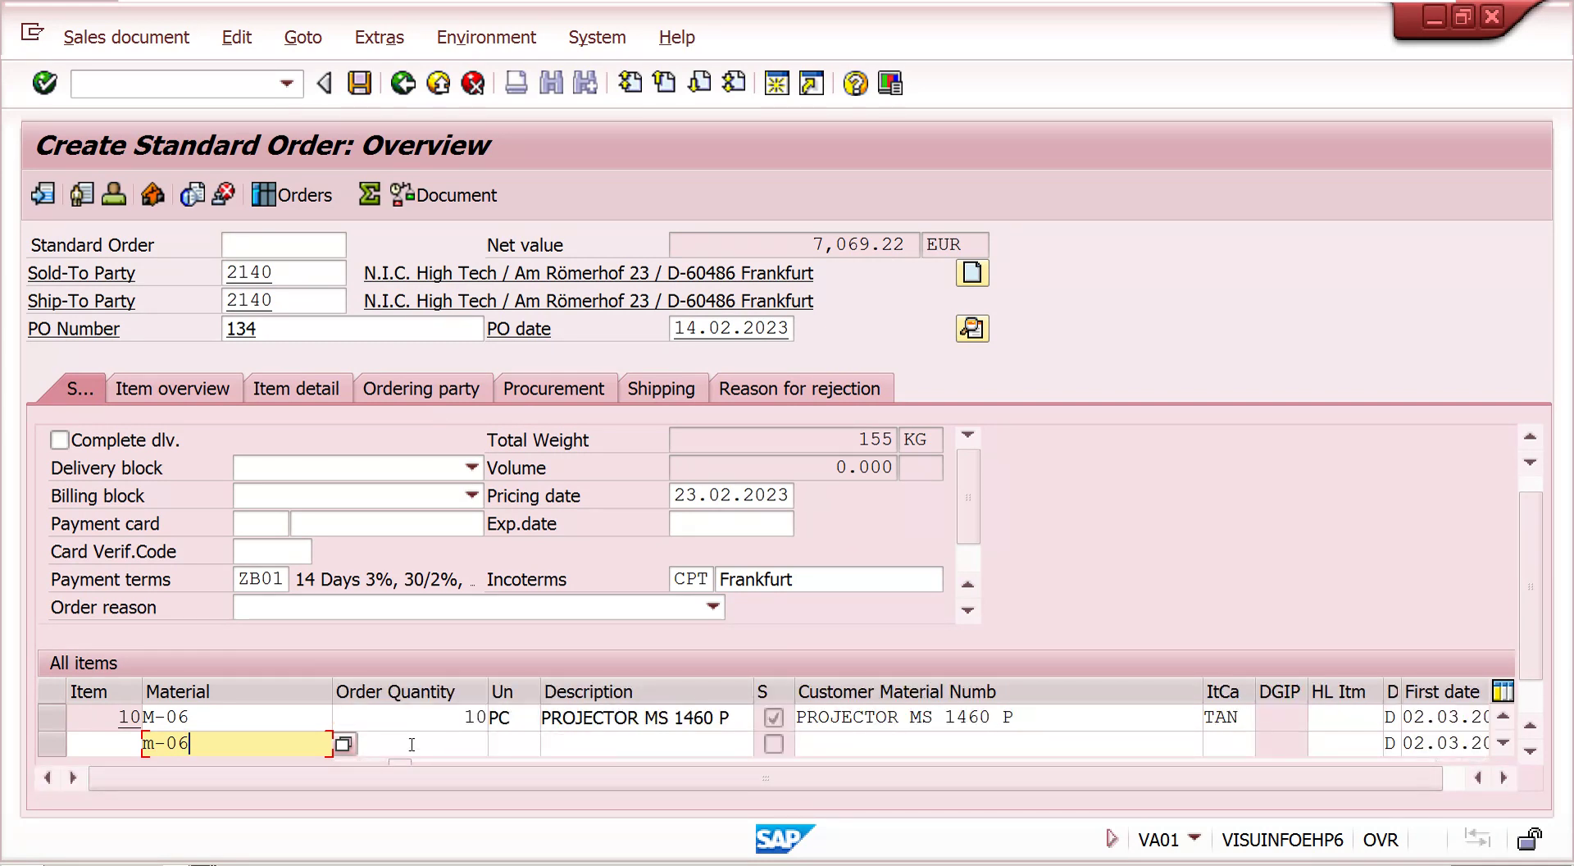
left_click(411, 744)
type("5")
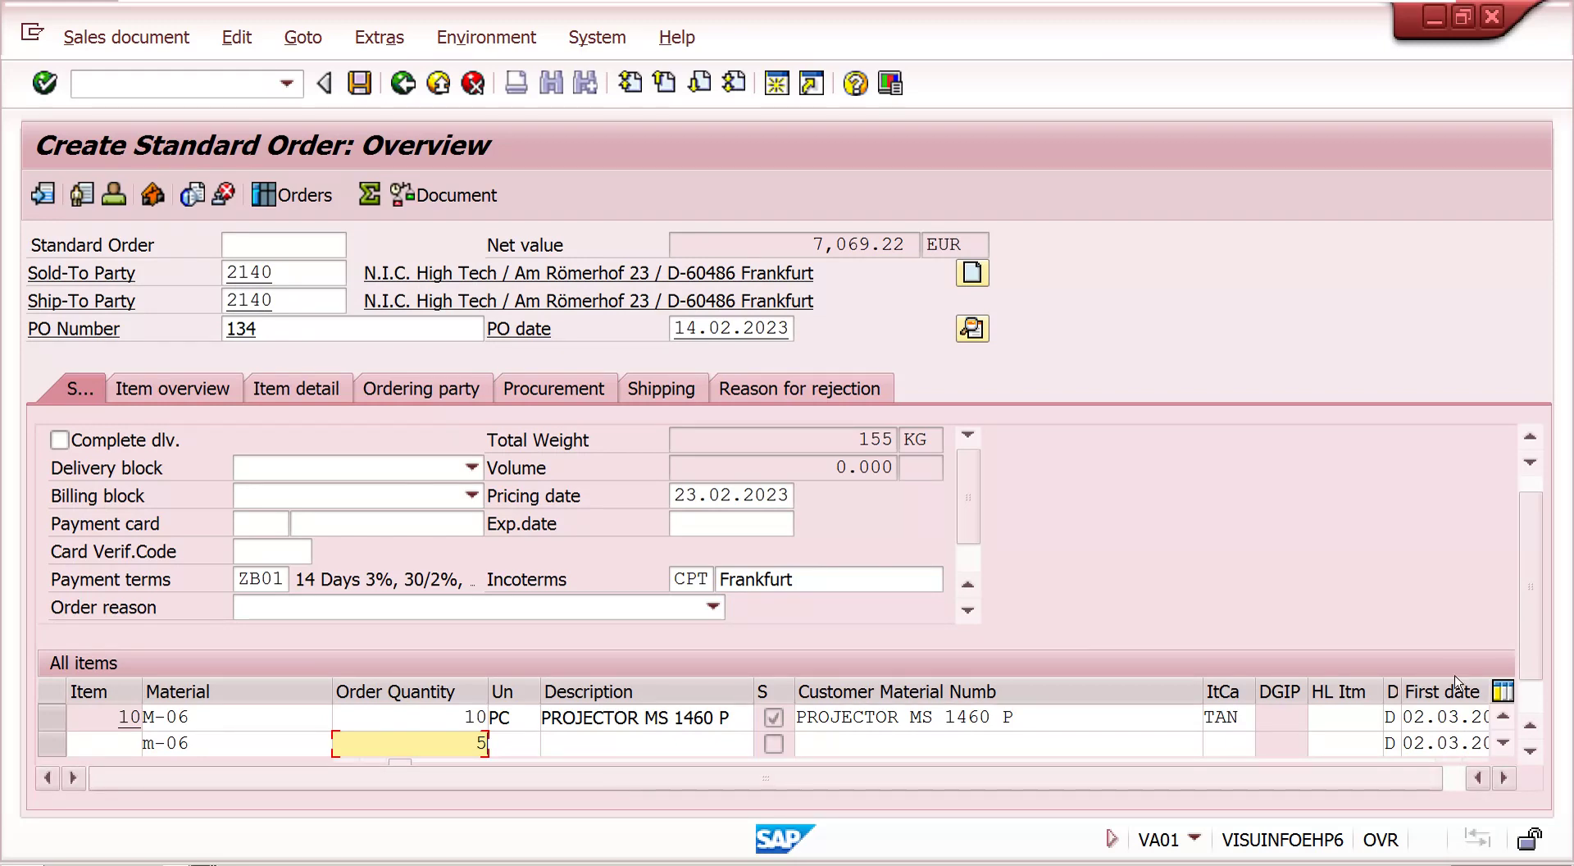
- Assign plant 1200 to the second M-06 item and confirm the entry
left_click(1529, 753)
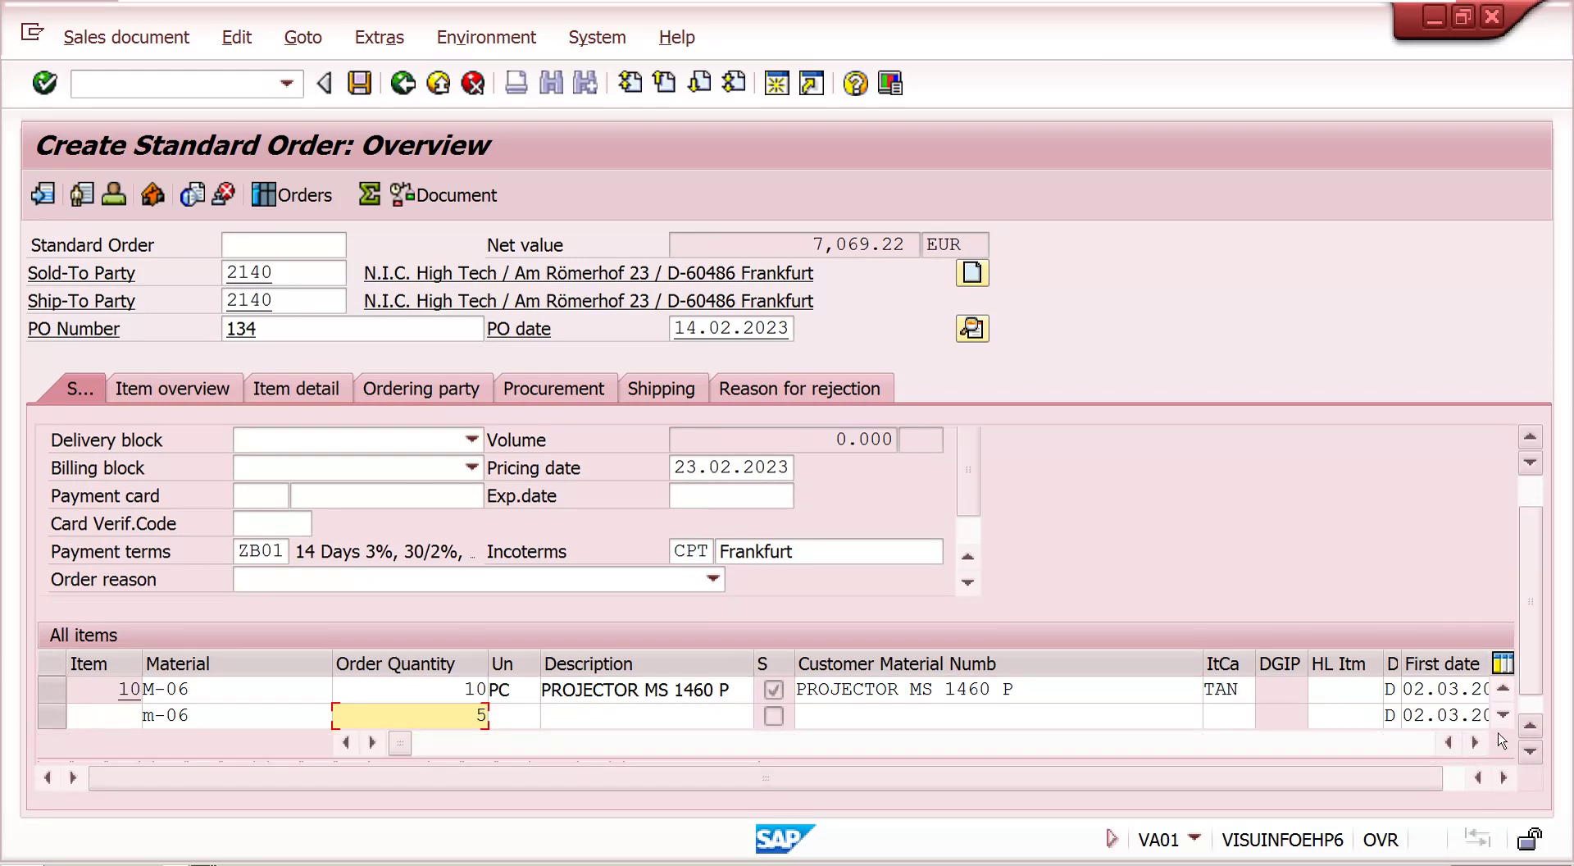
left_click(1476, 743)
left_click(1475, 744)
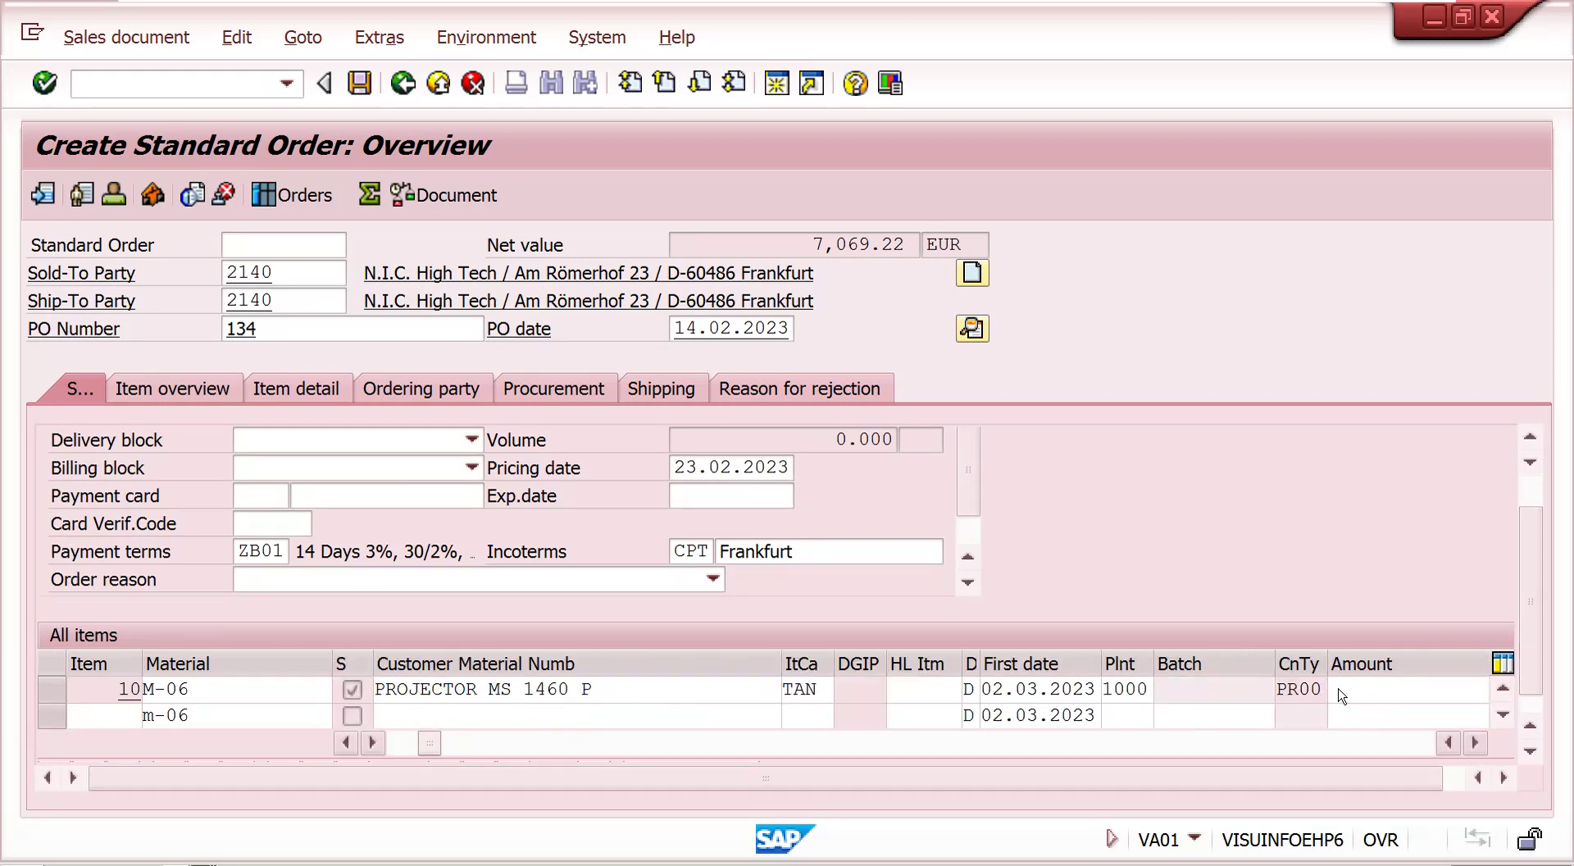
left_click(1127, 710)
type("1200")
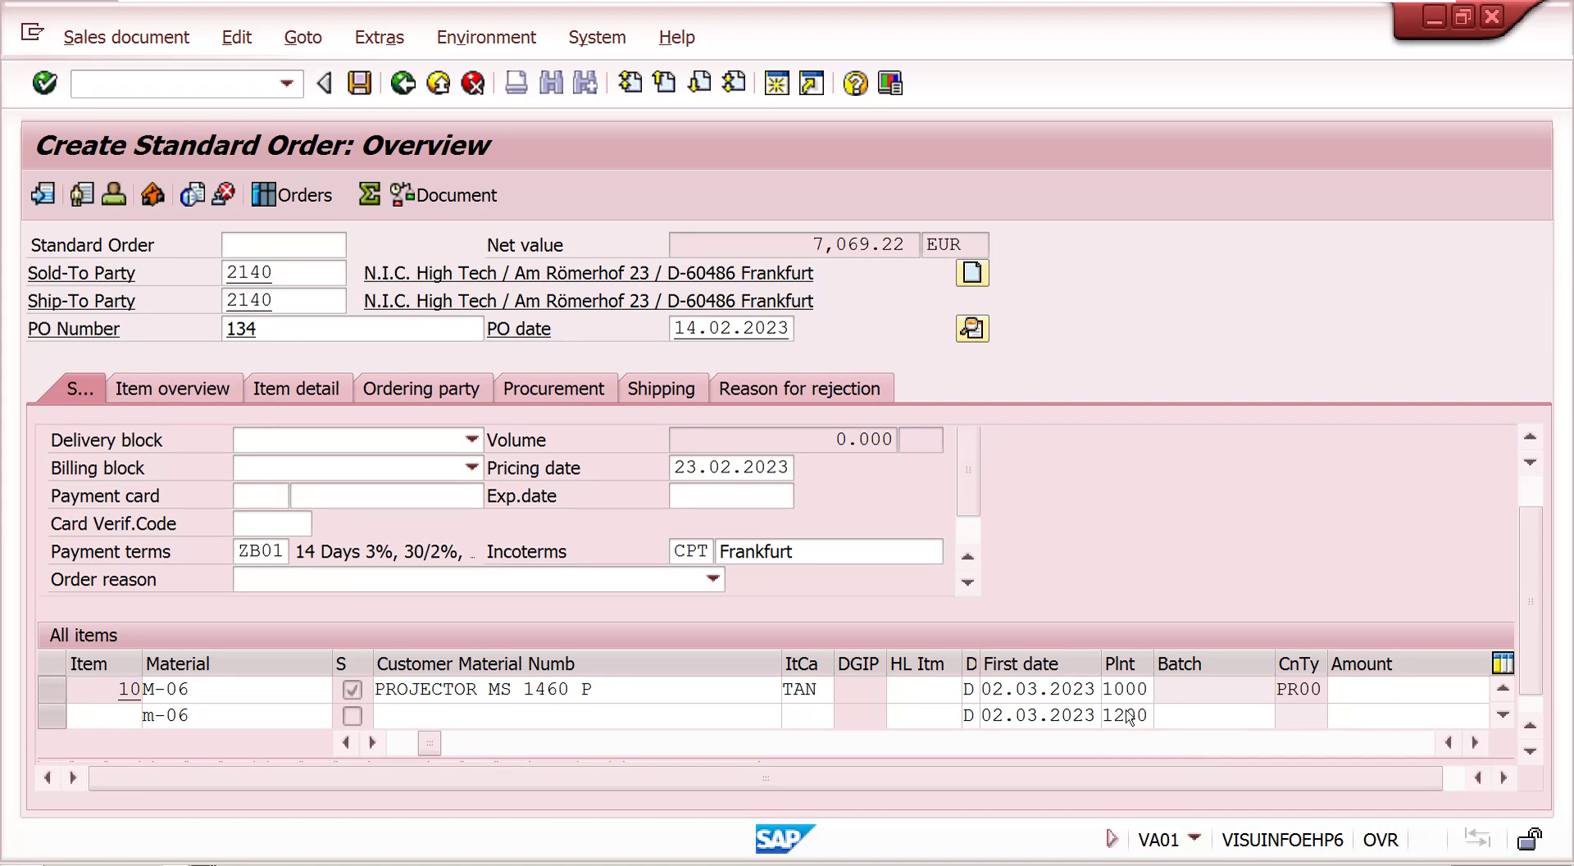
key("Return")
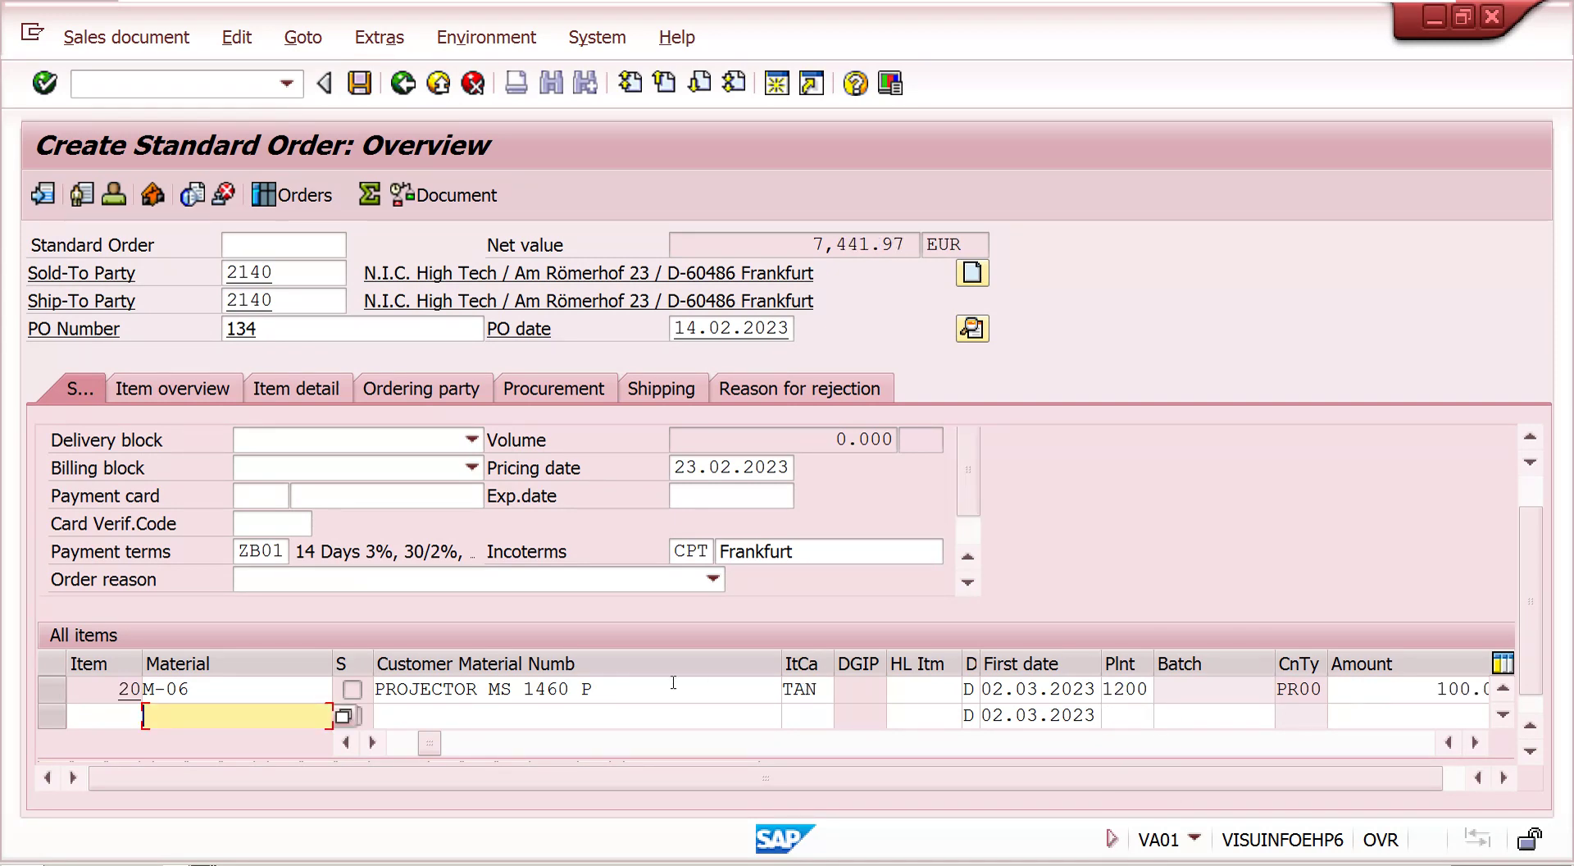
- Examine the base price and RA00 line in item 20's pricing conditions, and return to the order overview
double_click(606, 687)
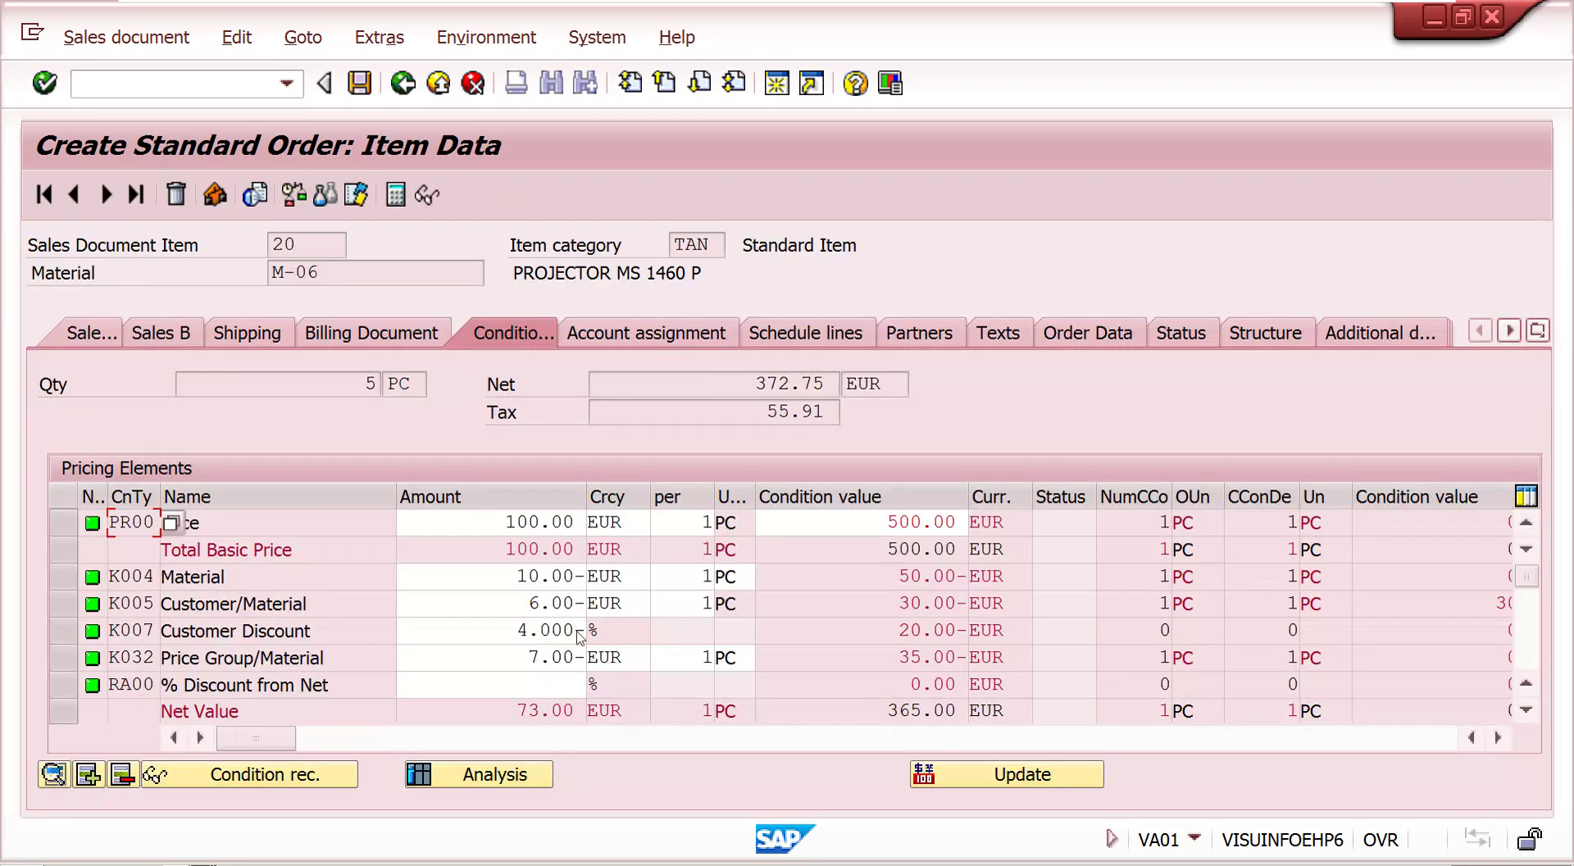
left_click(350, 526)
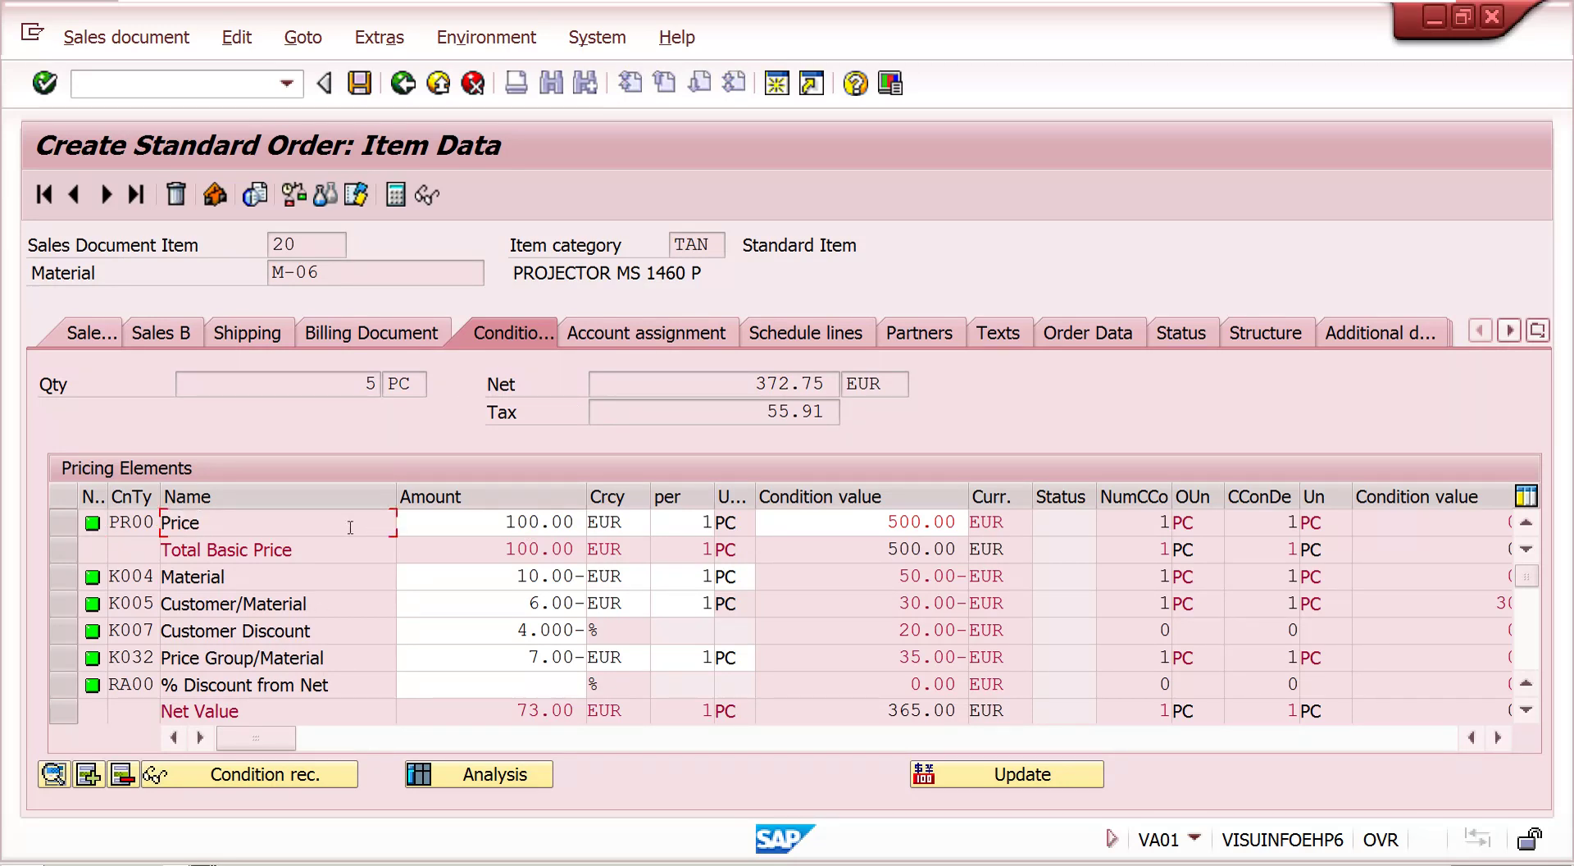
left_click(402, 83)
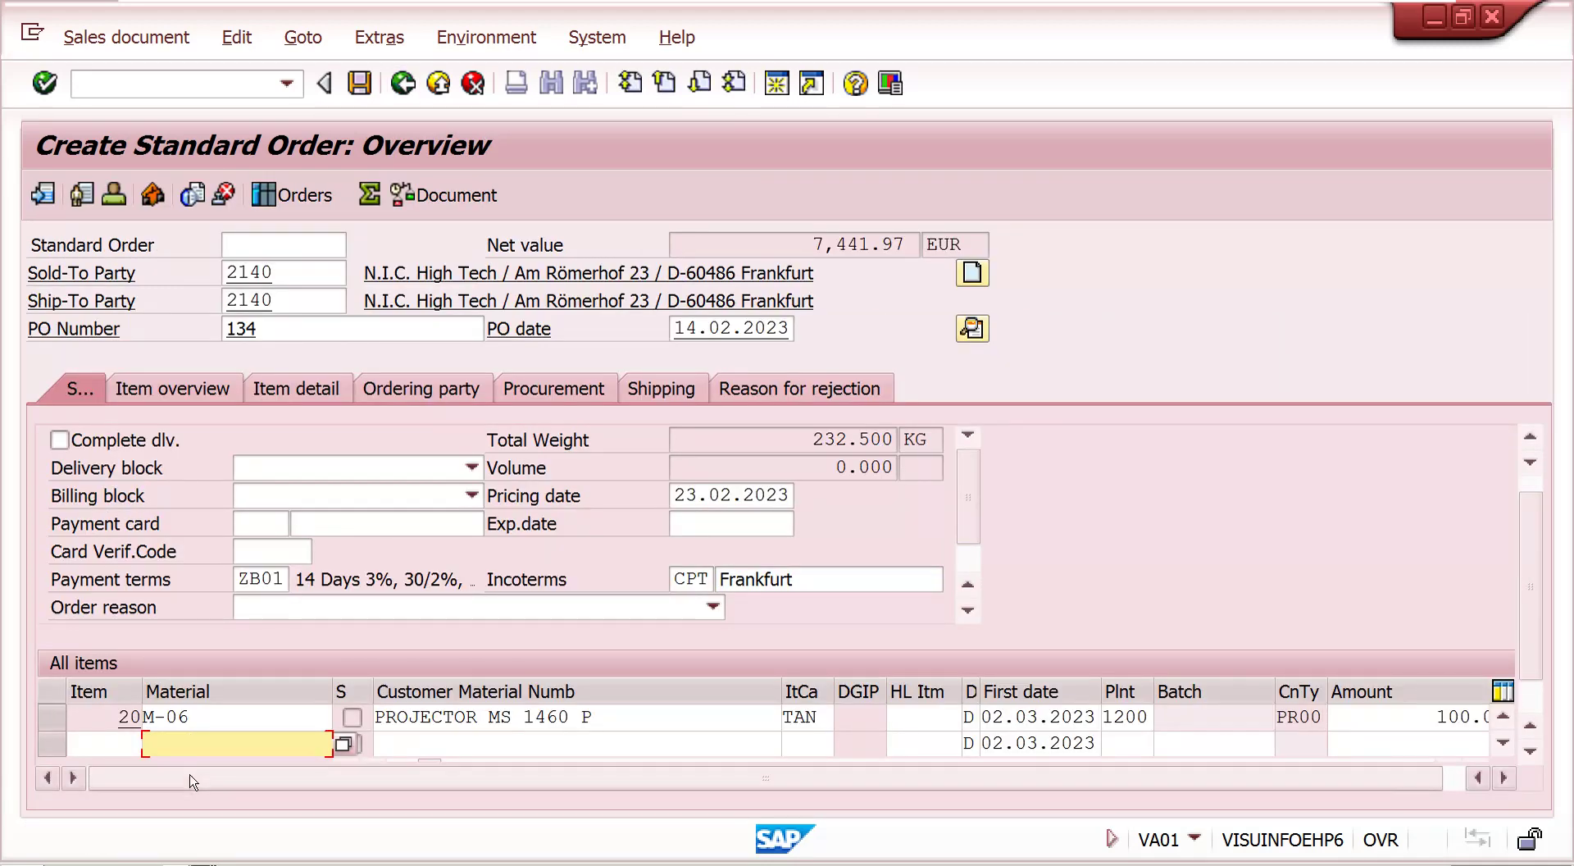
- Enter material M-06 as a third order item with quantity 6
left_click(192, 743)
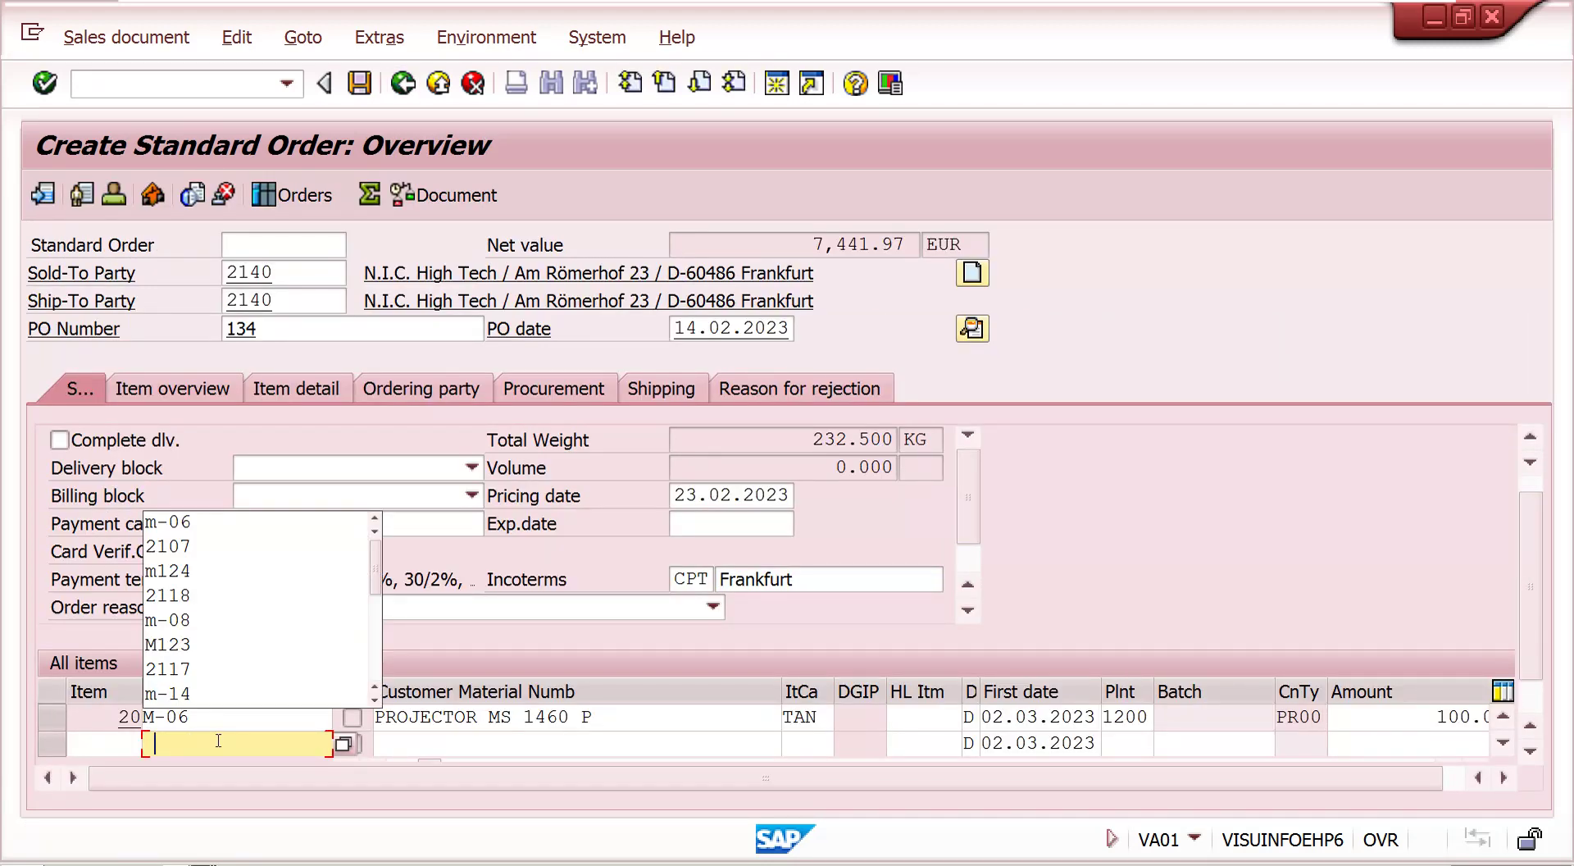
left_click(216, 532)
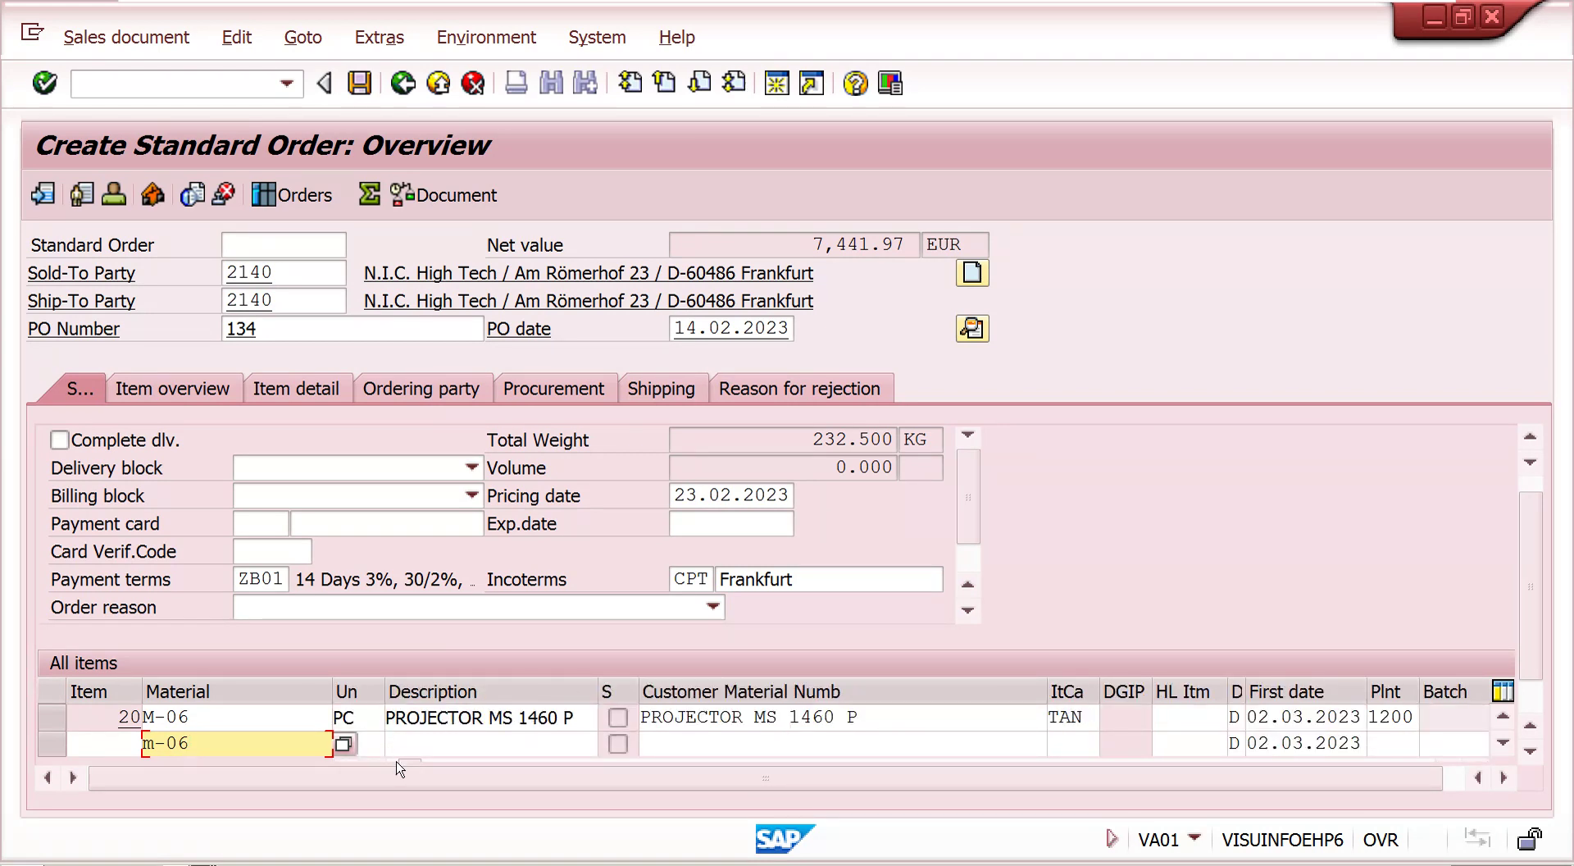
left_click(404, 738)
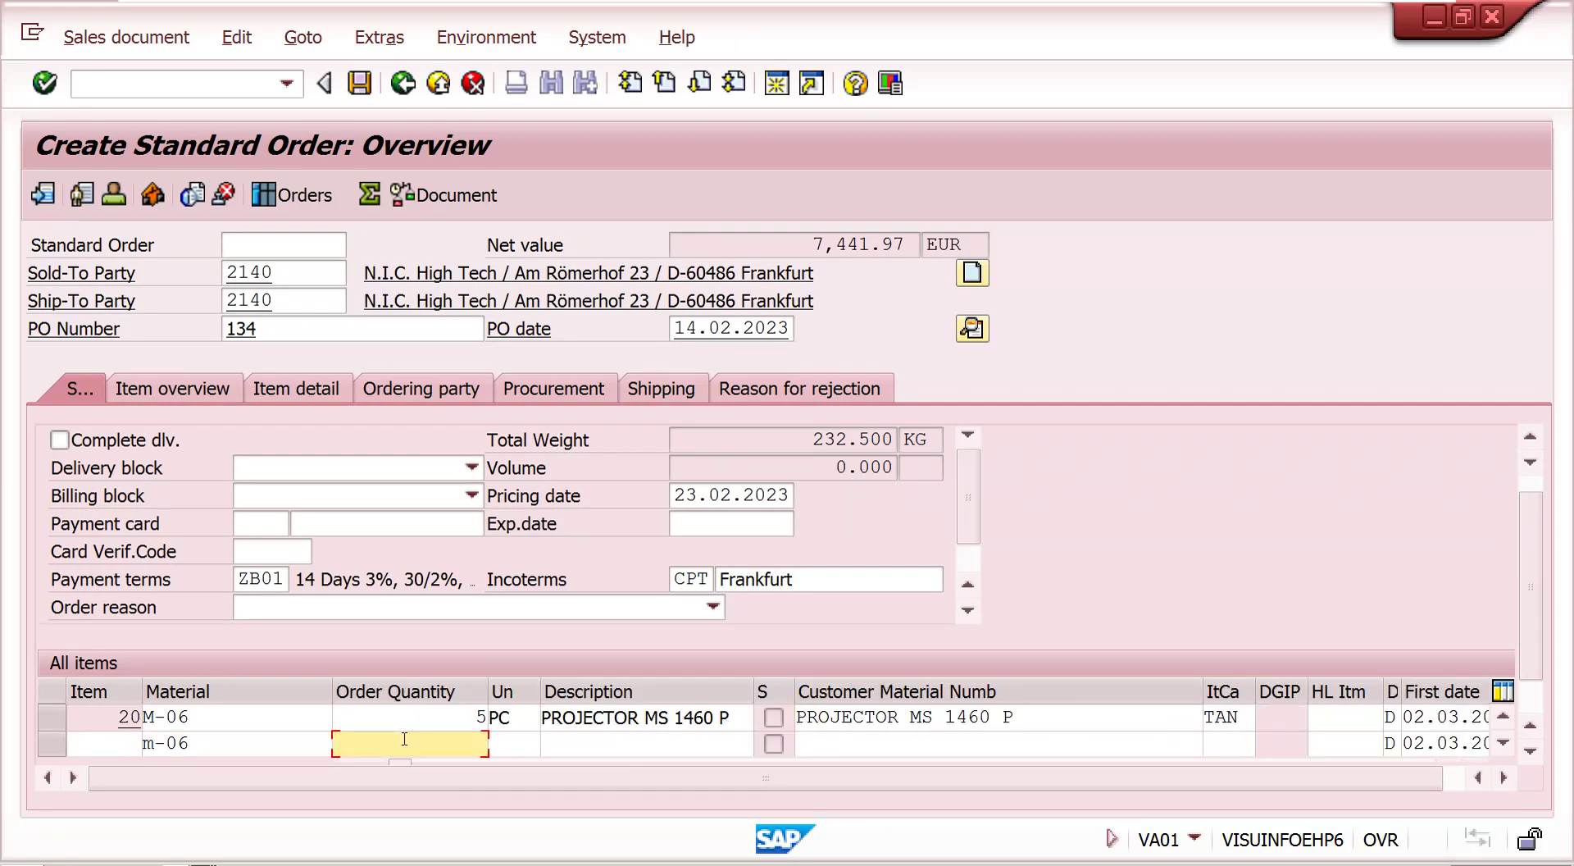
type("6")
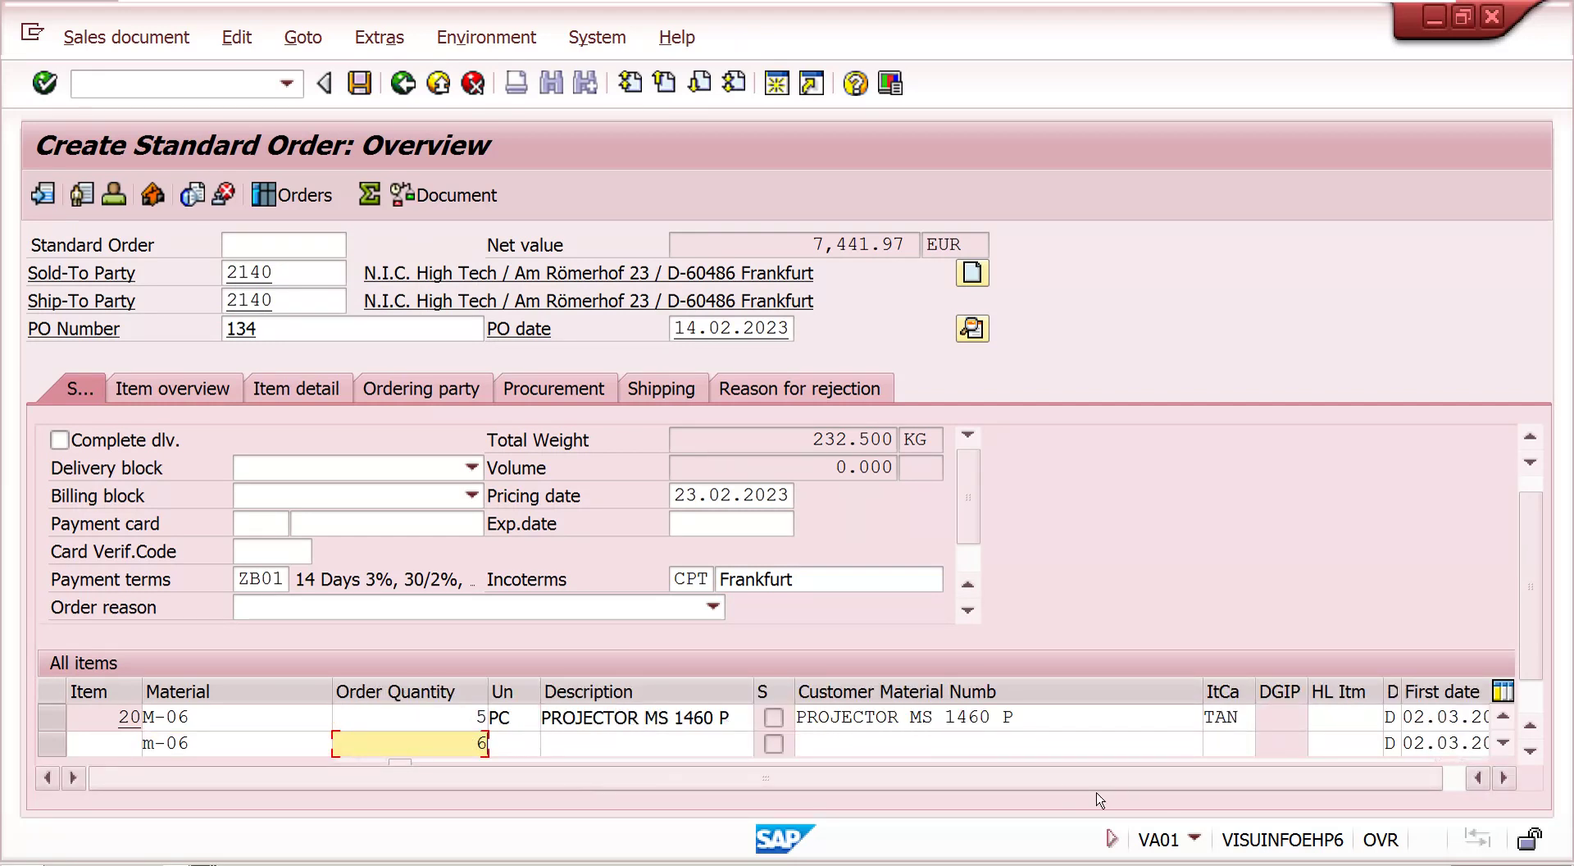
- Assign plant 1000 to the third M-06 item and accept the delivery proposal in the availability check
left_click(1529, 751)
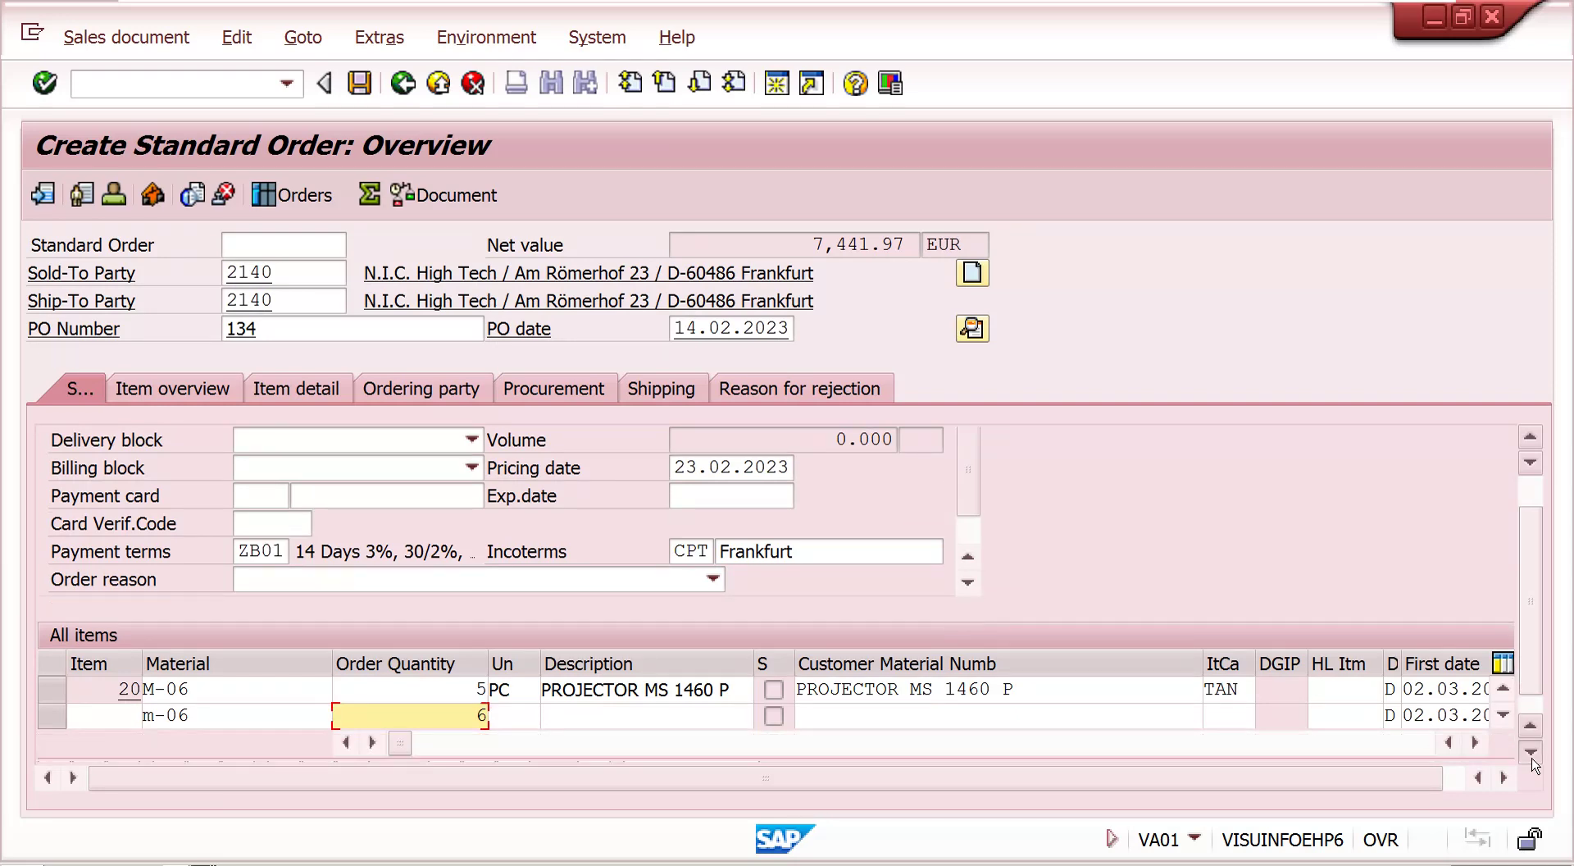
left_click(1474, 743)
left_click(1473, 743)
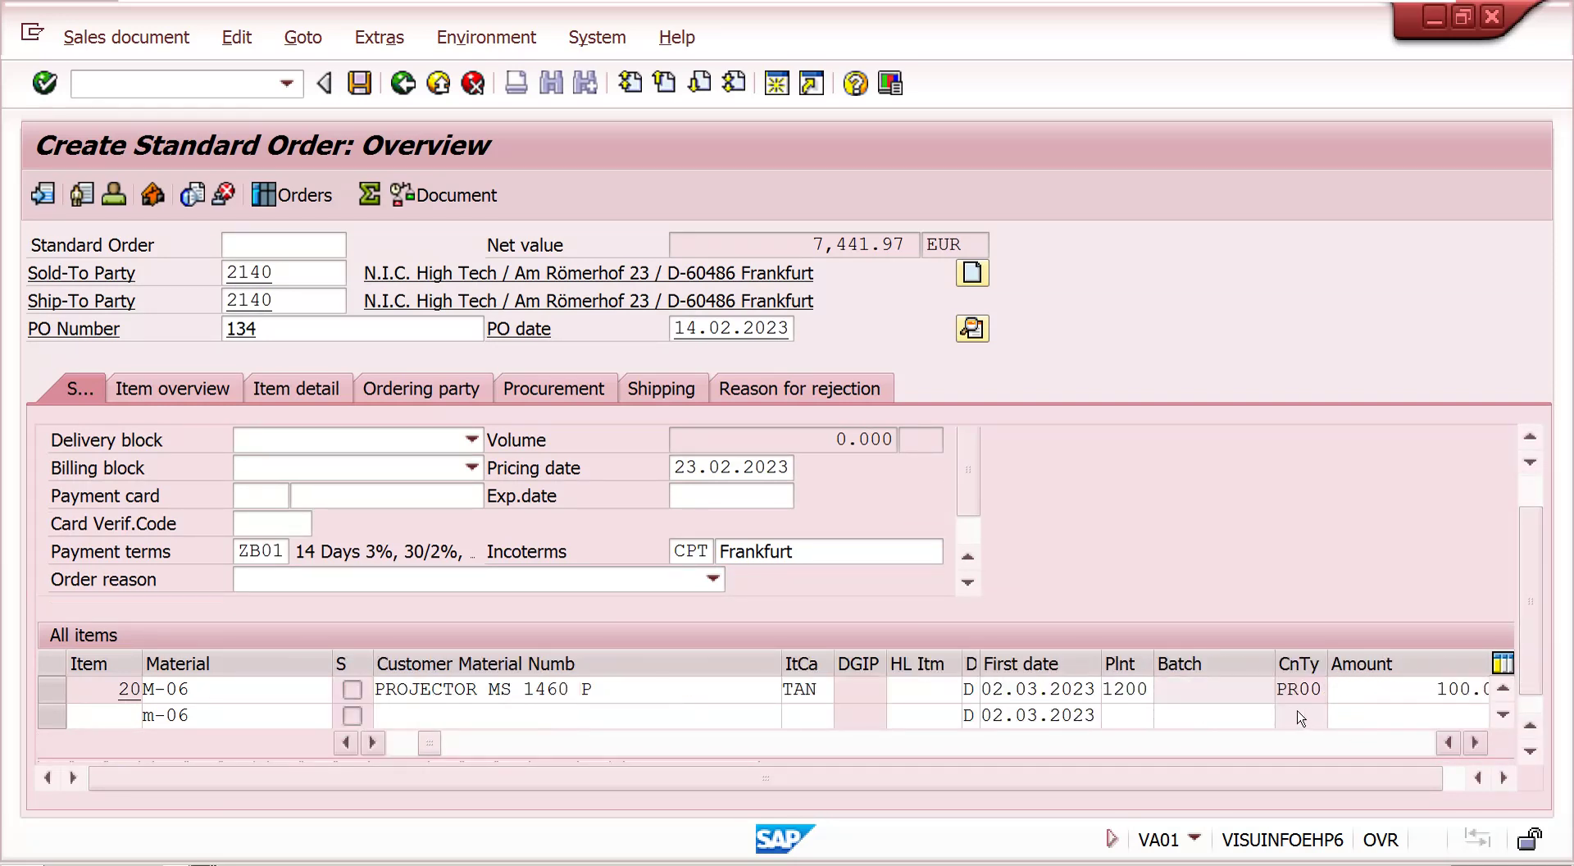
left_click(1129, 714)
type("1000")
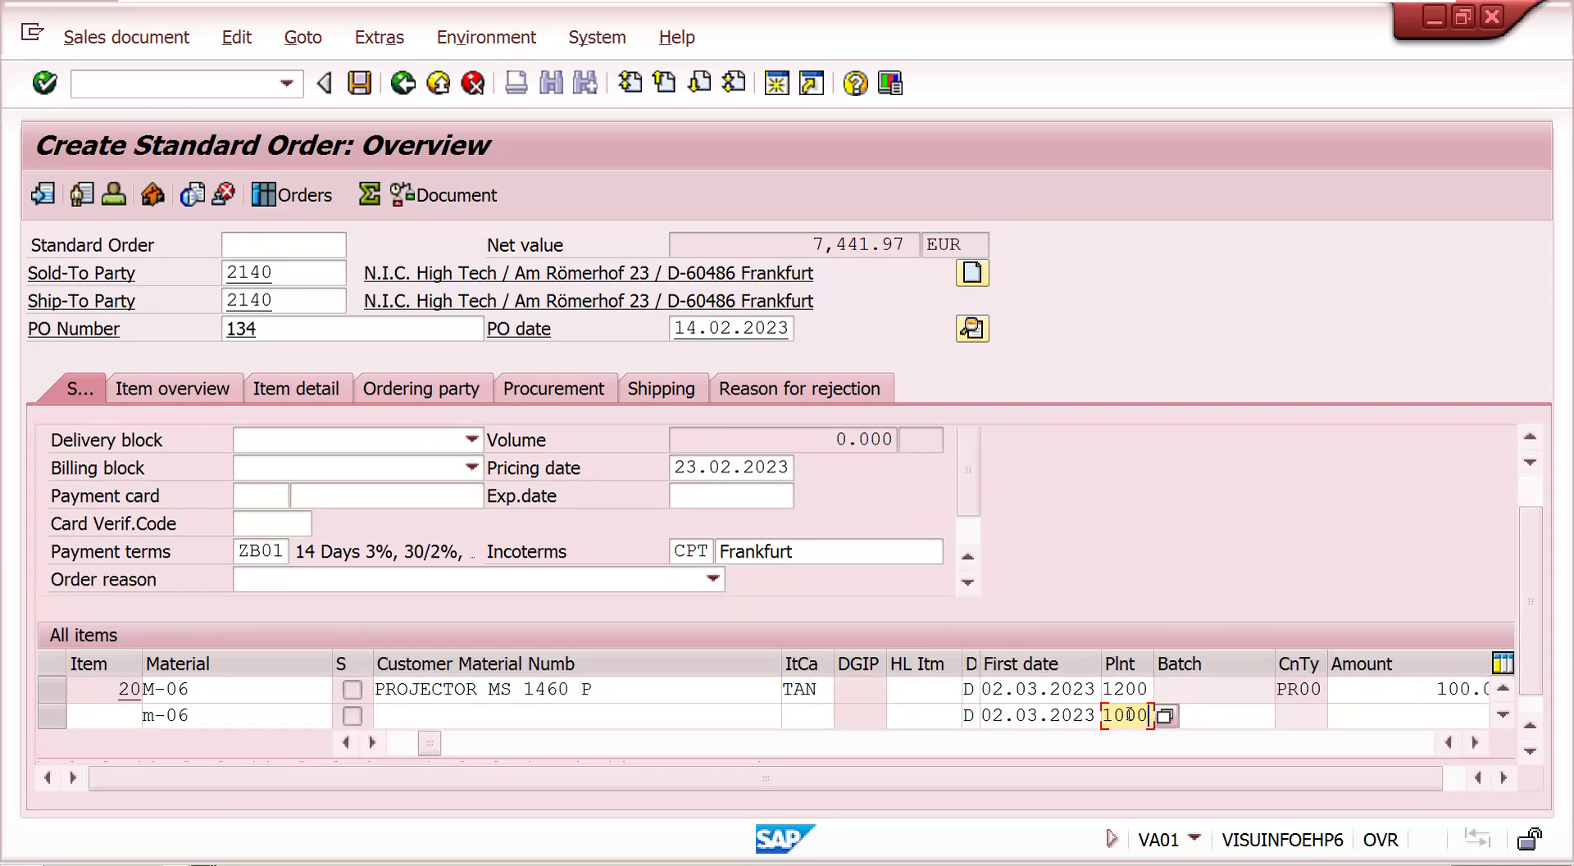
key("Return")
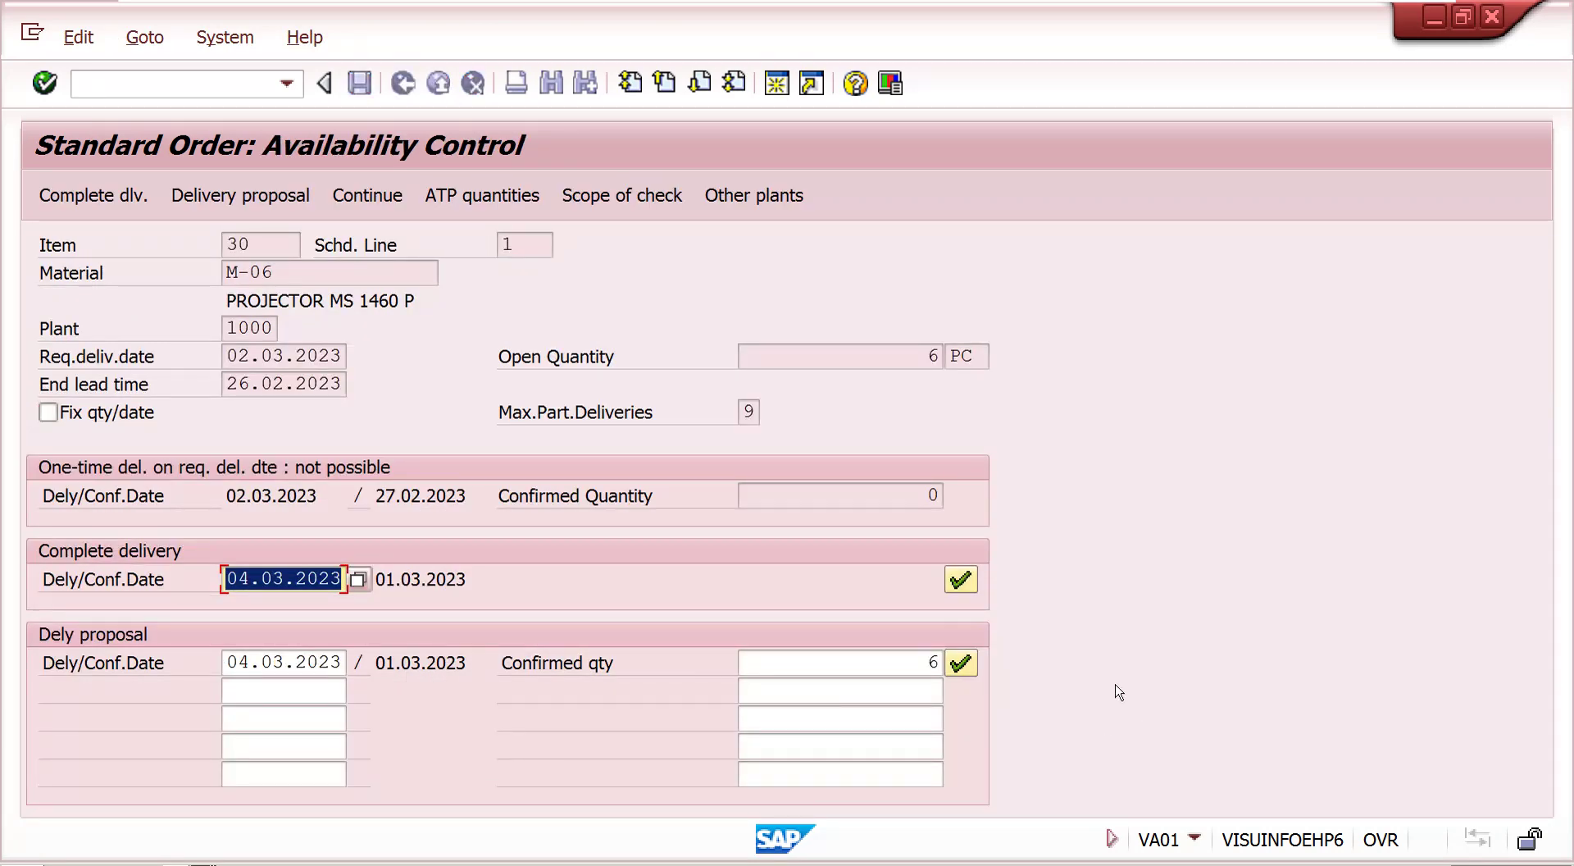
left_click(961, 663)
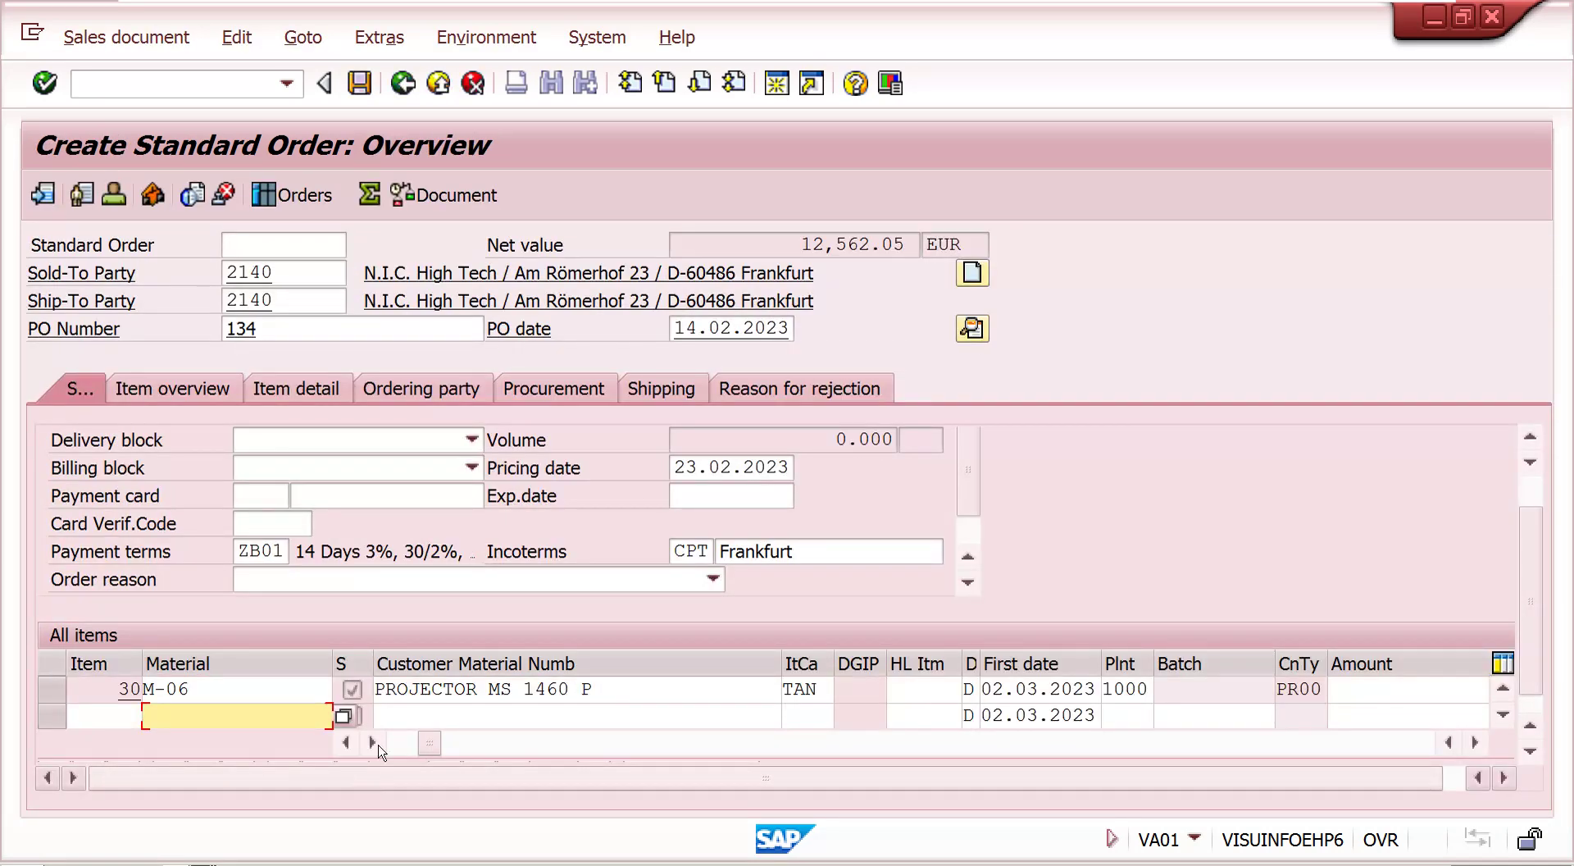
- Open item 30's pricing conditions and examine the PR02 price and the RA00 discount line
double_click(440, 691)
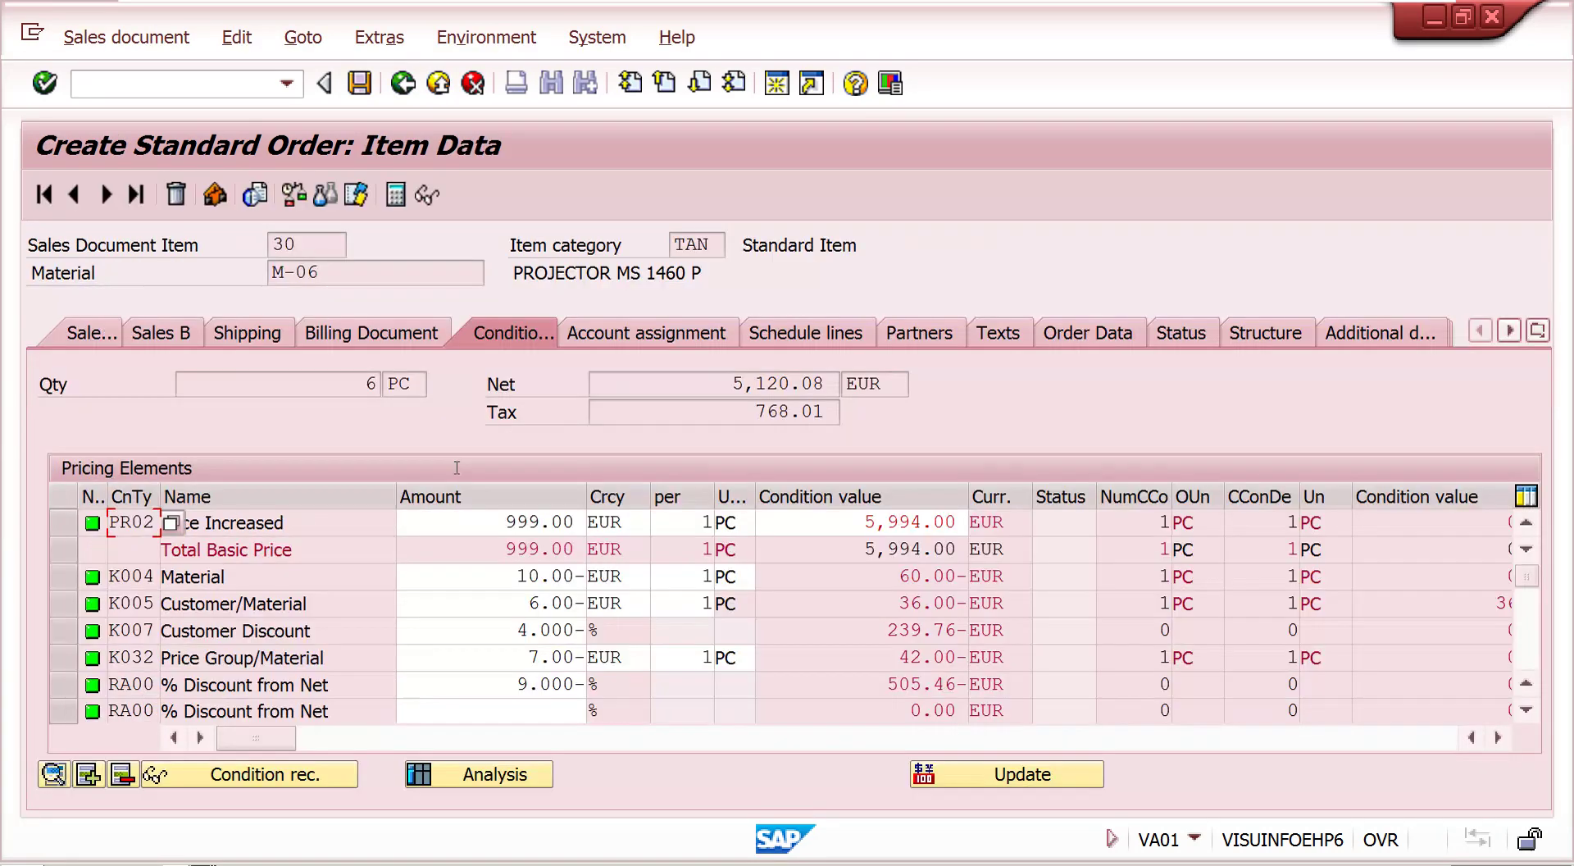
left_click(501, 690)
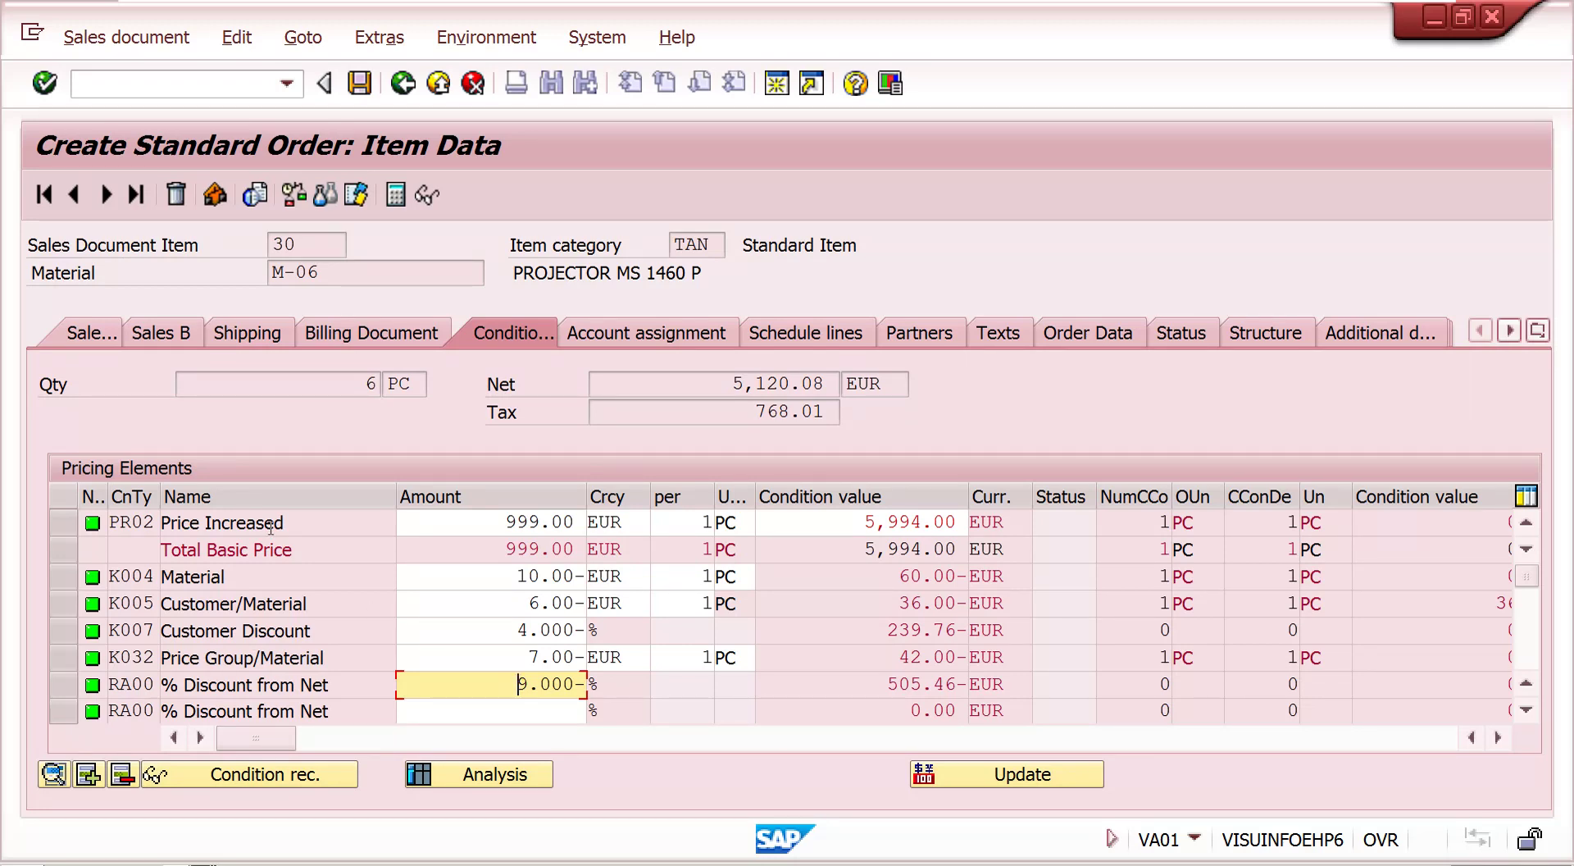
mouse_move(1439, 6)
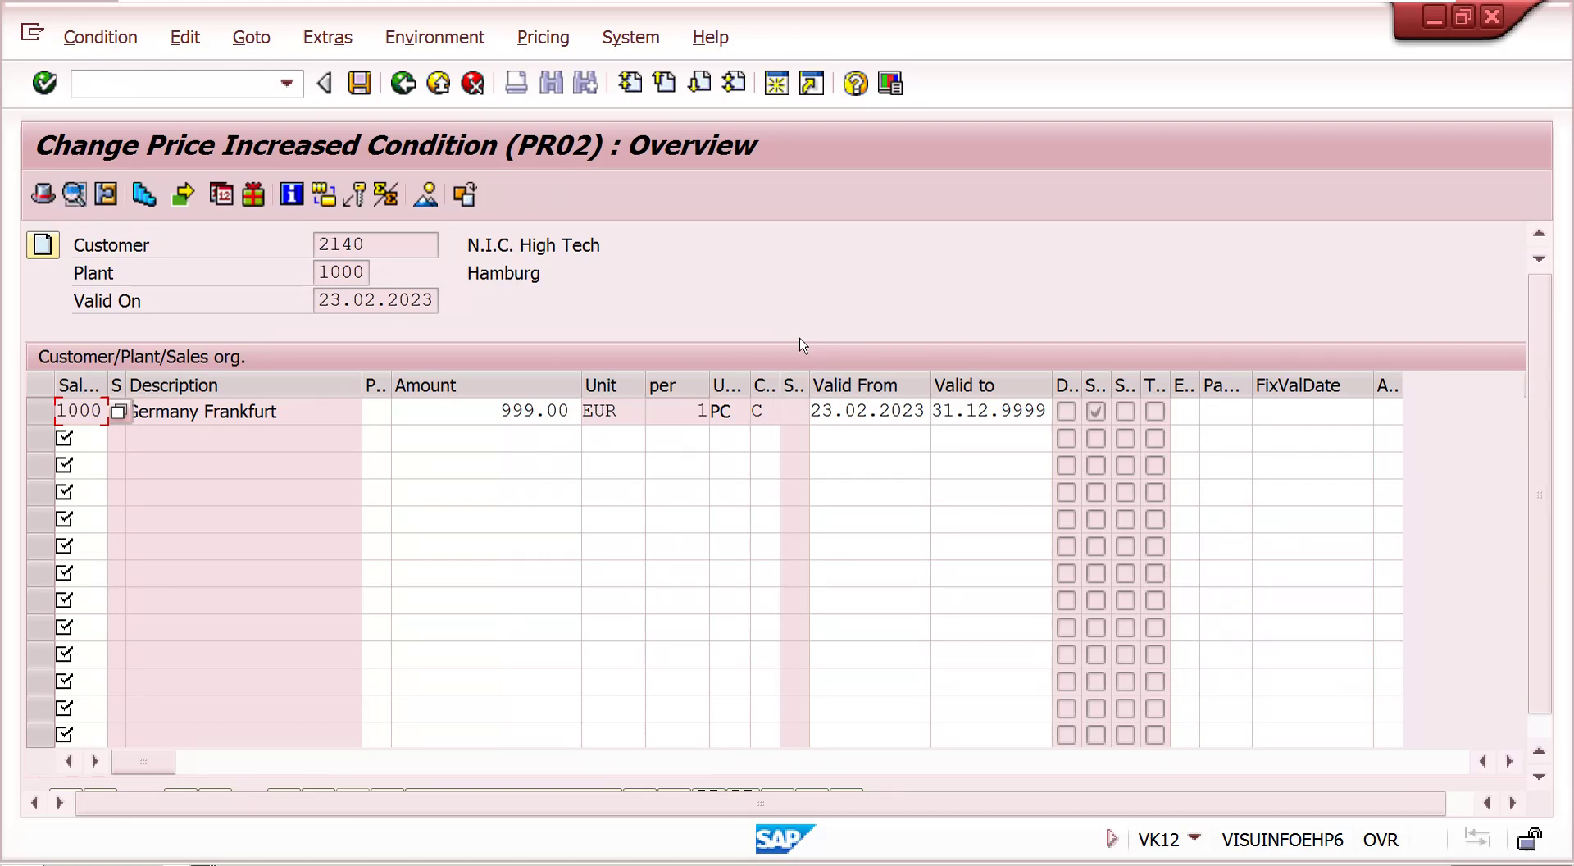
mouse_move(1383, 5)
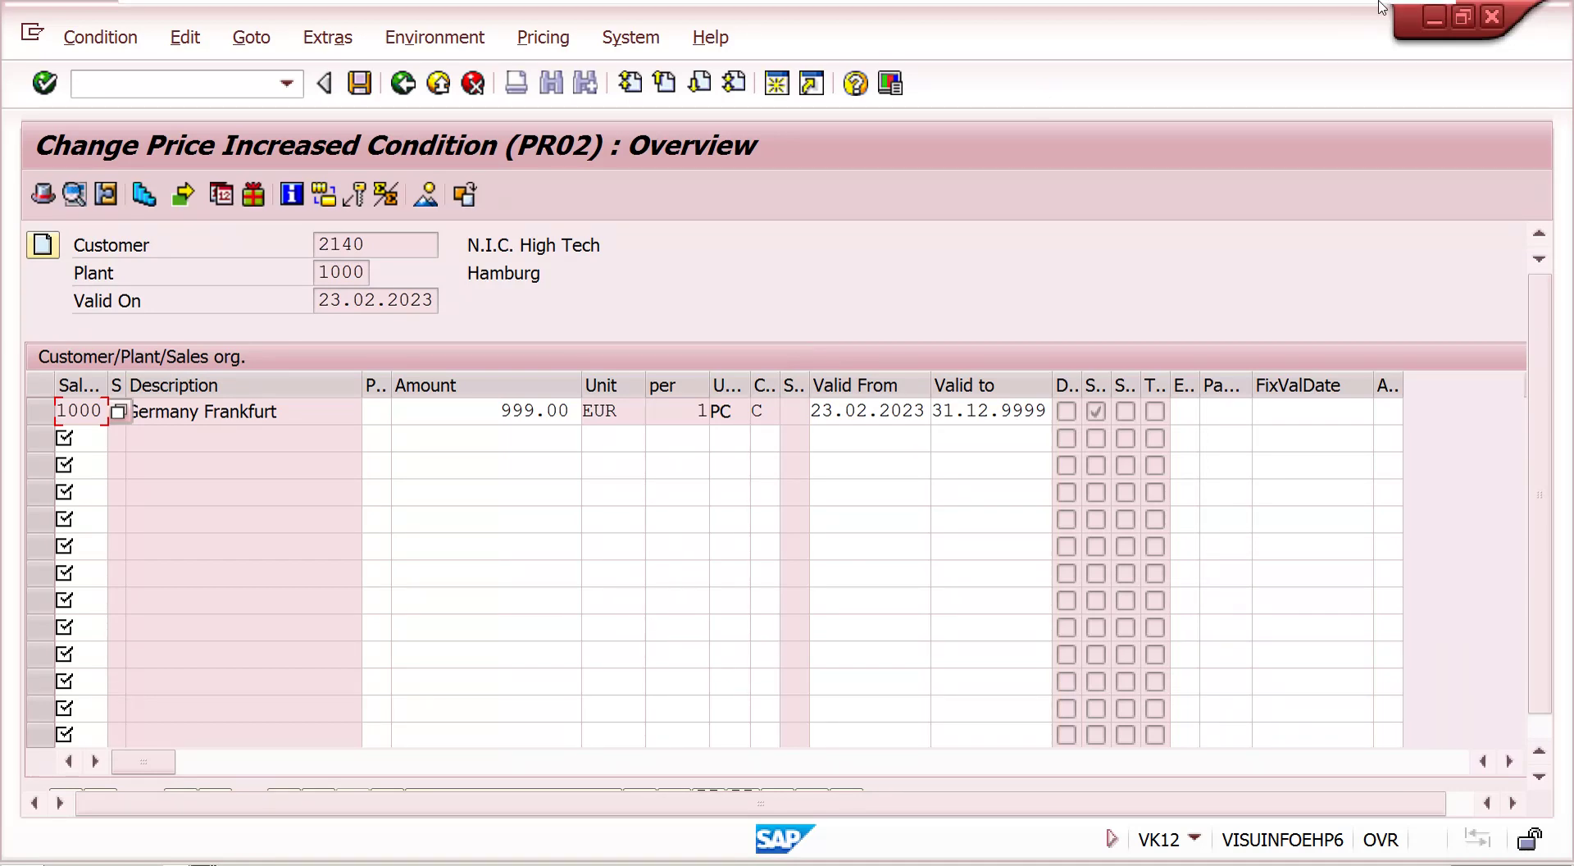